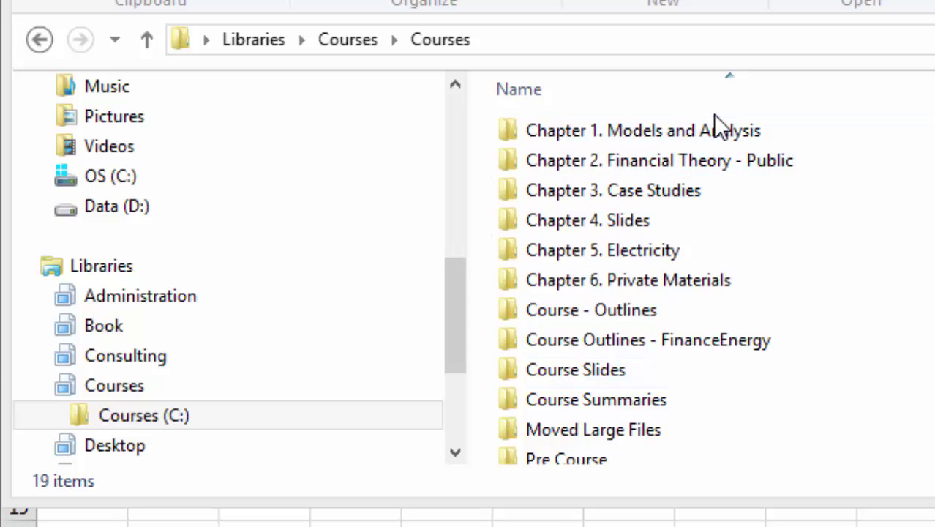
Open Chapter 1. Models and Analysis, then the 7. Cost of Capital and Financial Ratios folder
double_click(683, 129)
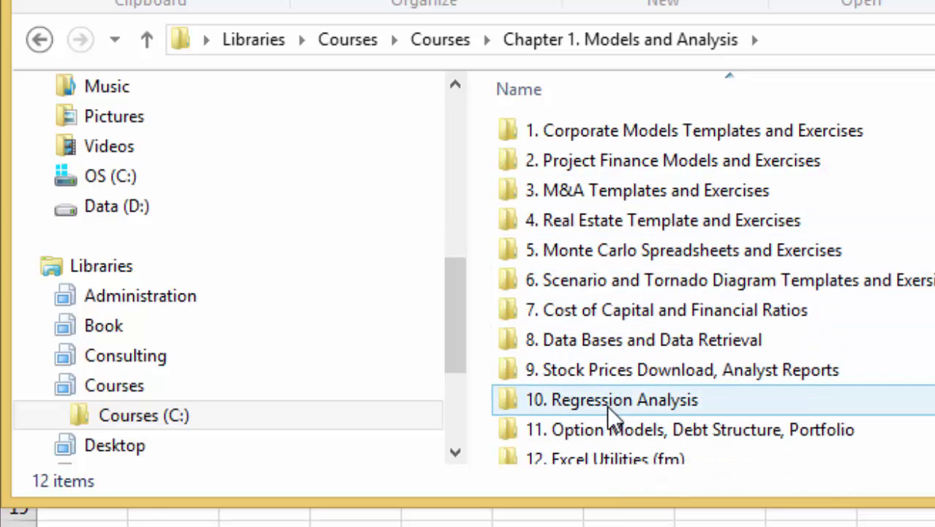
double_click(634, 322)
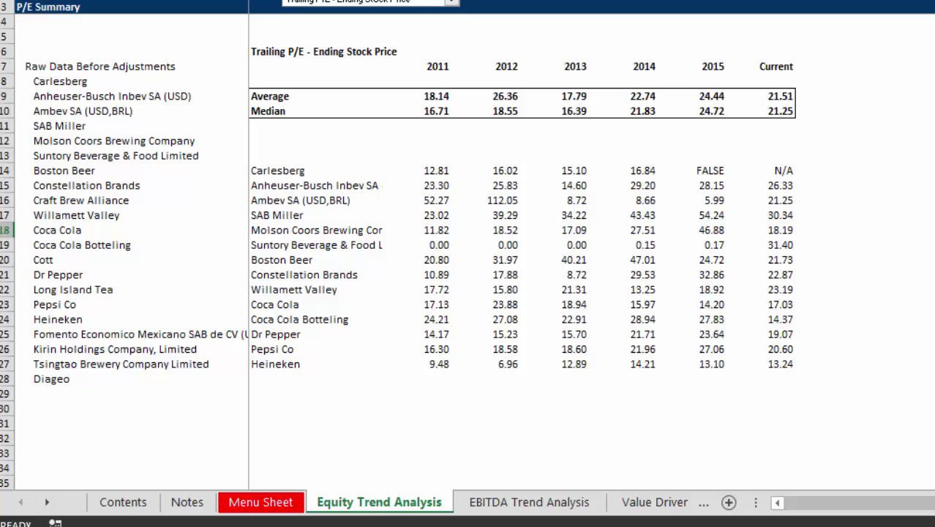
Look over the raw and trailing P/E data, briefly peeking at the EBITDA Trend Analysis sheet
click(436, 331)
key(Left)
key(Left)
key(Left)
key(Left)
key(Left)
key(Left)
key(Left)
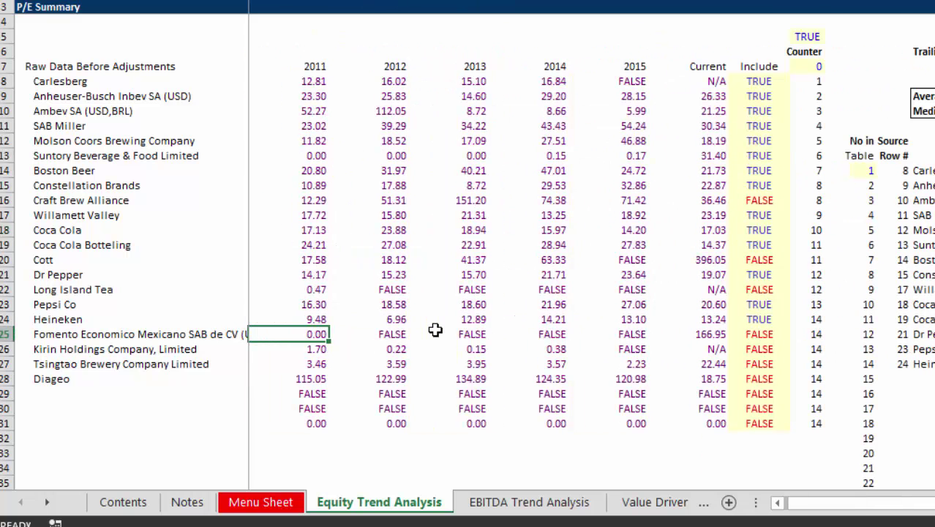
key(Right)
key(Right)
key(Right)
key(Right)
key(Right)
key(Right)
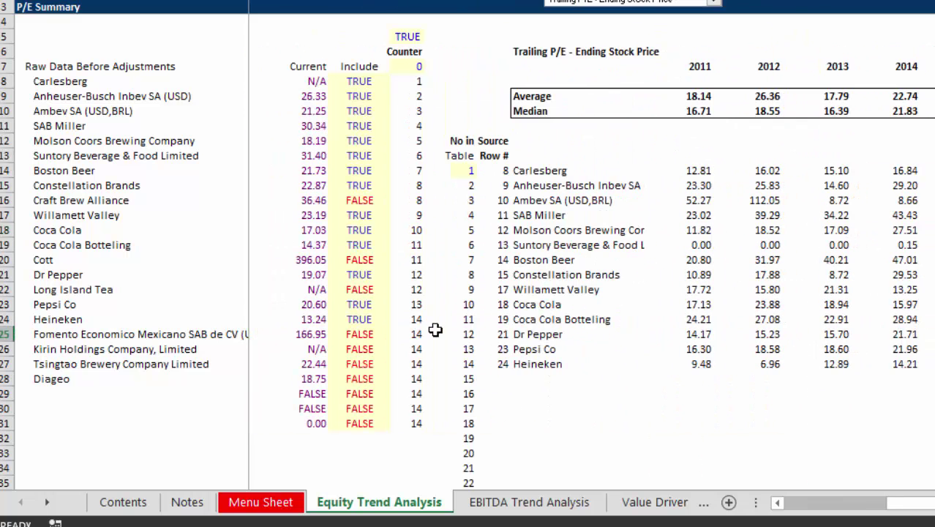
key(Left)
key(Left)
key(Left)
key(Left)
key(Left)
key(Left)
key(Left)
key(Left)
key(Left)
key(ctrl+Page_Down)
key(ctrl+Page_Up)
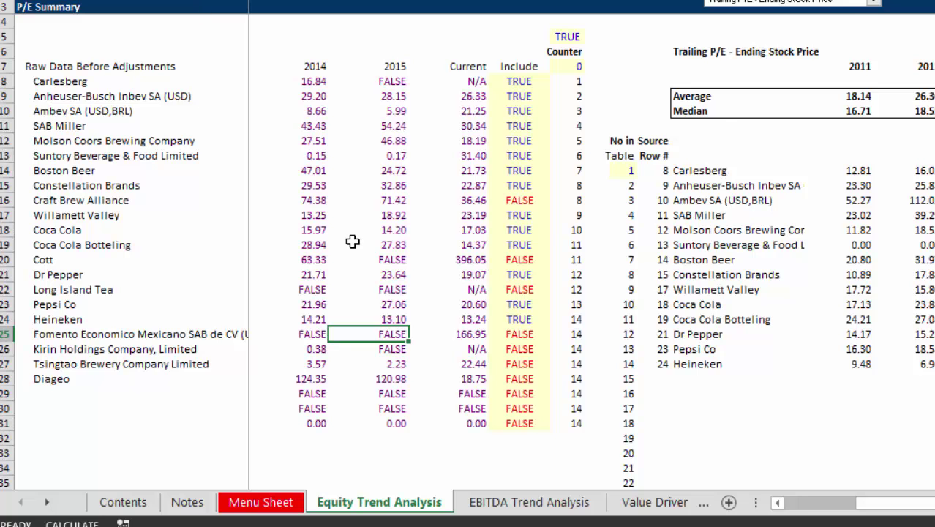
Step through the Value Driver Equity and MB and ROE sheets to the EV to Invested Capital sheet
key(ctrl+Page_Down)
key(ctrl+Page_Down)
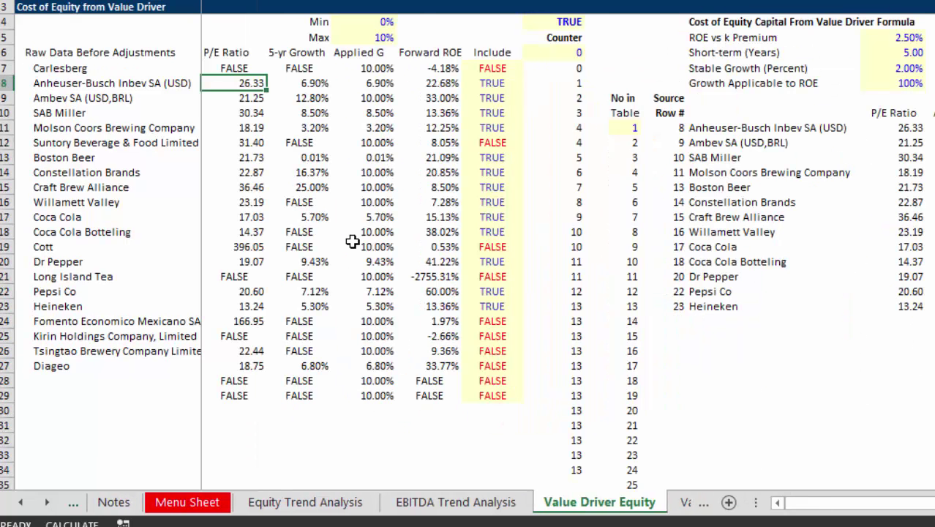
key(ctrl+Page_Down)
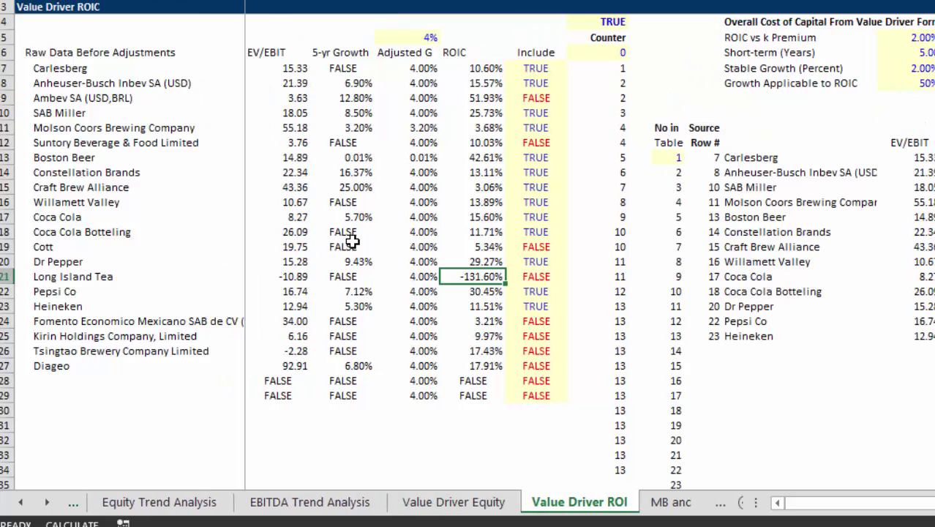
key(ctrl+Page_Down)
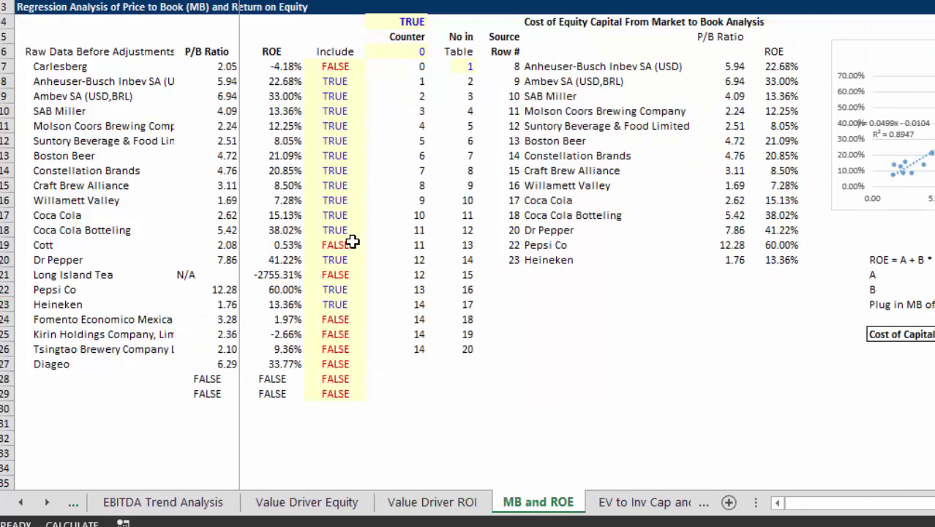
key(ctrl+Page_Down)
key(ctrl+Page_Up)
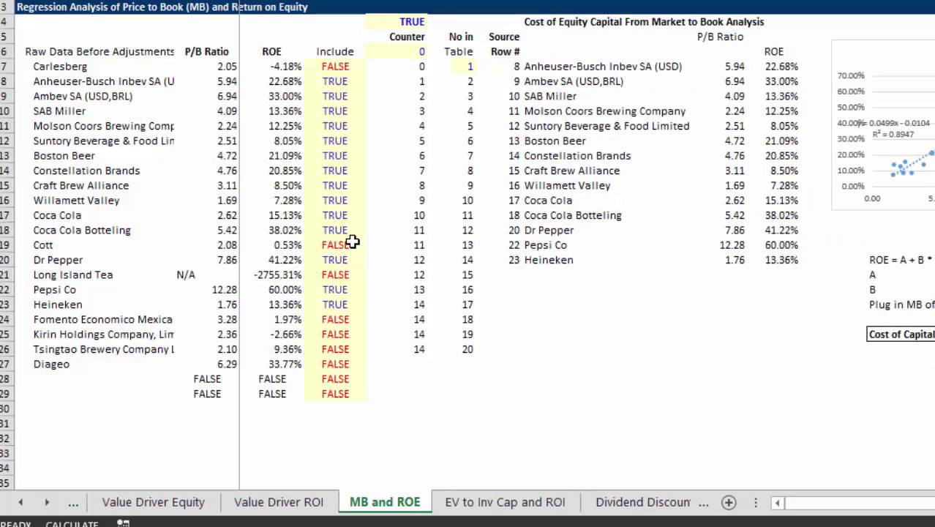
key(ctrl+Page_Down)
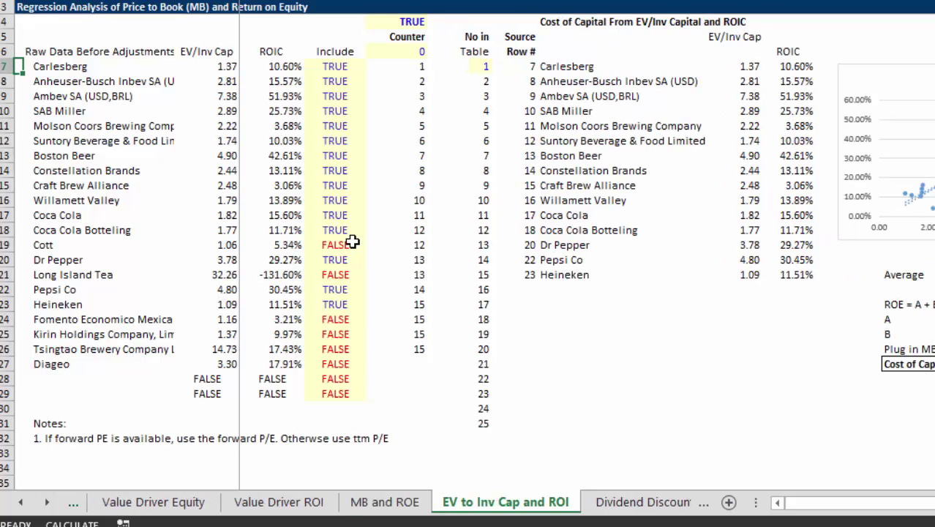
key(ctrl+Page_Down)
key(ctrl+Page_Down)
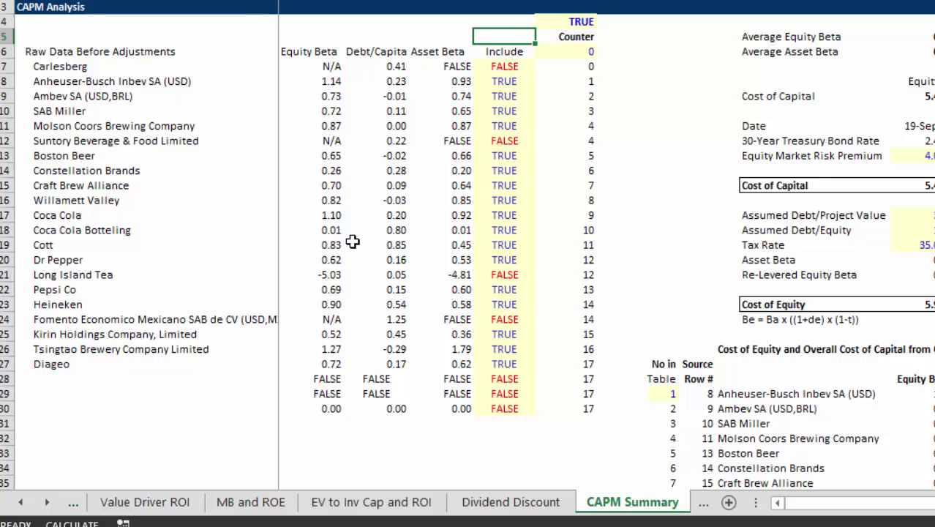
key(Down)
key(Down)
key(Down)
key(Down)
key(Right)
key(Right)
key(Right)
key(Right)
key(Down)
key(Down)
key(Down)
key(Right)
key(Down)
key(Down)
key(Down)
key(Down)
key(Down)
key(Down)
key(Down)
key(Down)
key(Down)
key(Down)
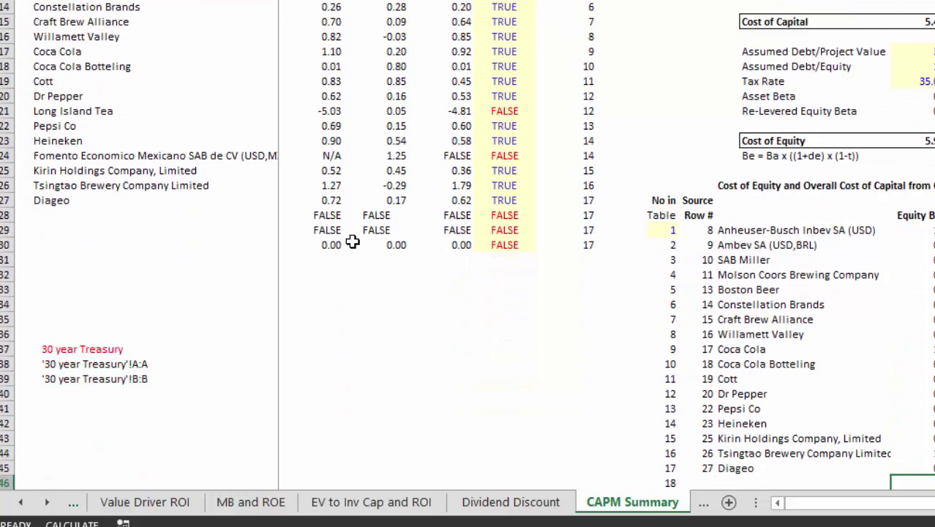
key(Down)
key(Down)
key(Down)
key(Up)
key(Up)
key(Up)
key(Up)
key(Up)
key(Up)
key(Down)
key(Right)
key(Left)
key(Right)
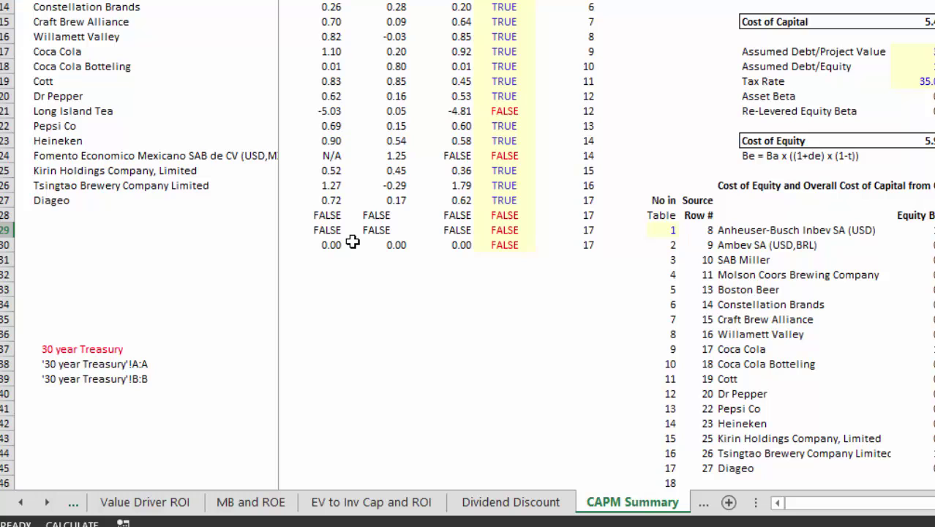
key(Up)
key(Up)
key(Up)
key(Up)
key(Up)
key(Up)
key(Up)
key(Up)
key(Up)
key(Up)
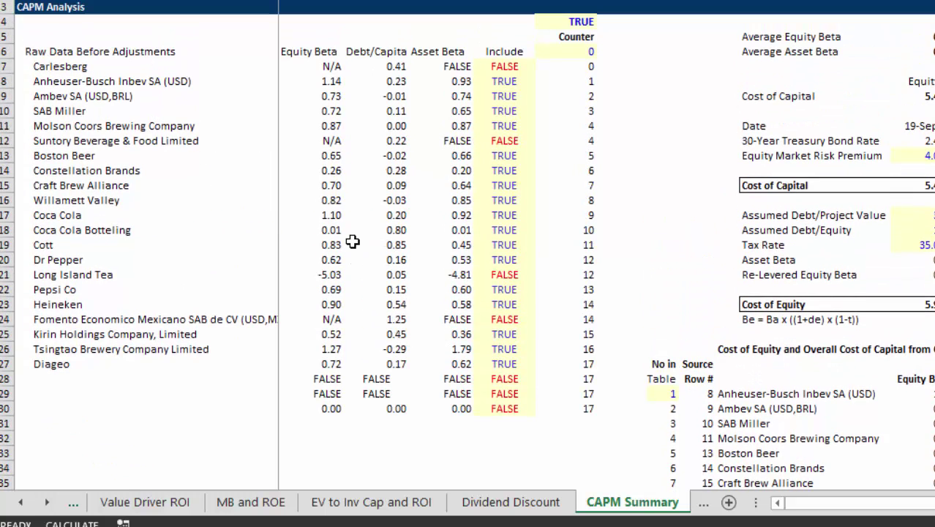
key(Down)
key(Down)
key(Left)
key(Down)
key(Right)
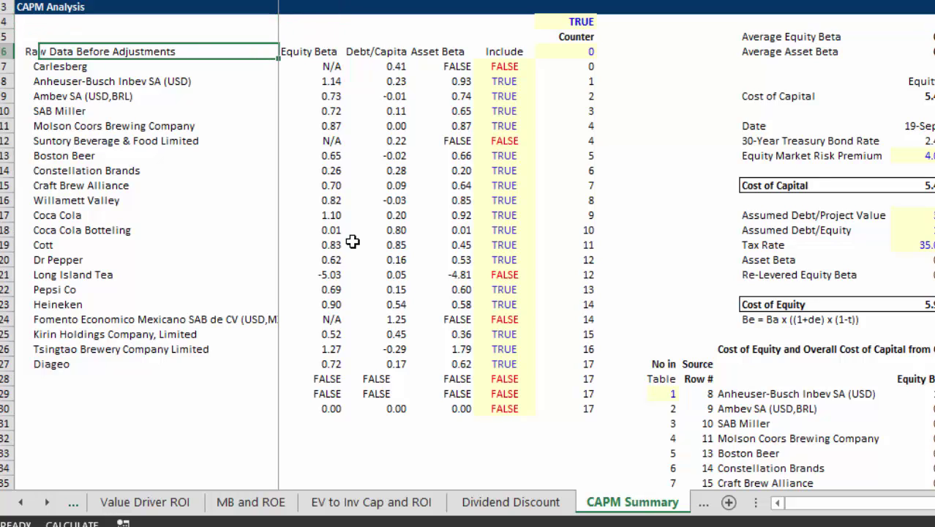
key(Right)
key(Right)
key(Right)
key(Right)
key(Down)
key(Down)
key(Down)
key(Down)
key(Down)
key(Down)
key(Down)
key(Down)
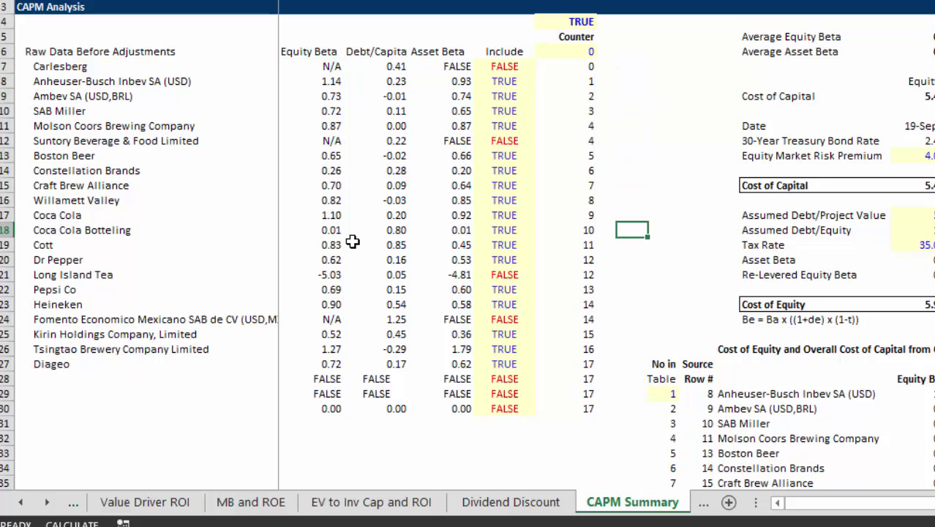
key(Up)
key(Right)
key(Right)
key(Right)
key(Right)
key(Right)
key(Right)
key(Right)
key(Left)
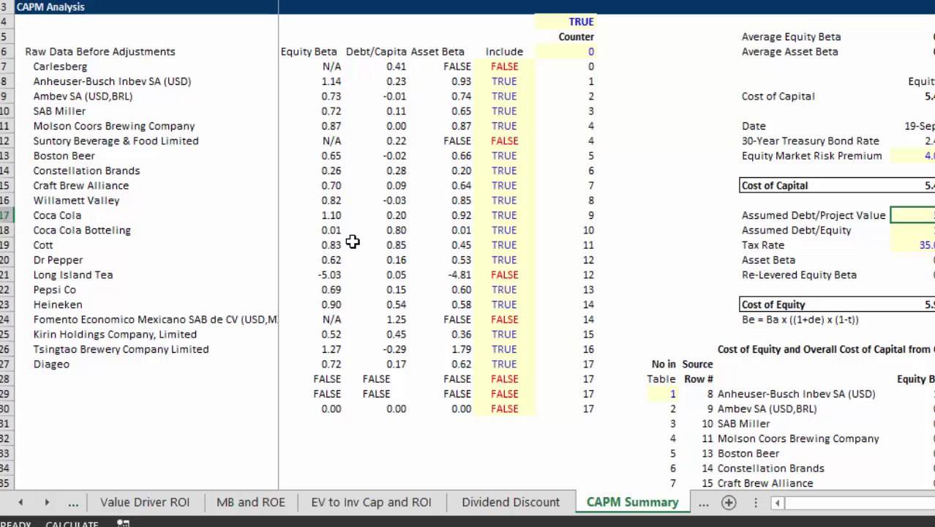
key(Left)
key(Right)
key(Up)
key(Down)
key(Down)
key(Down)
key(Down)
key(Down)
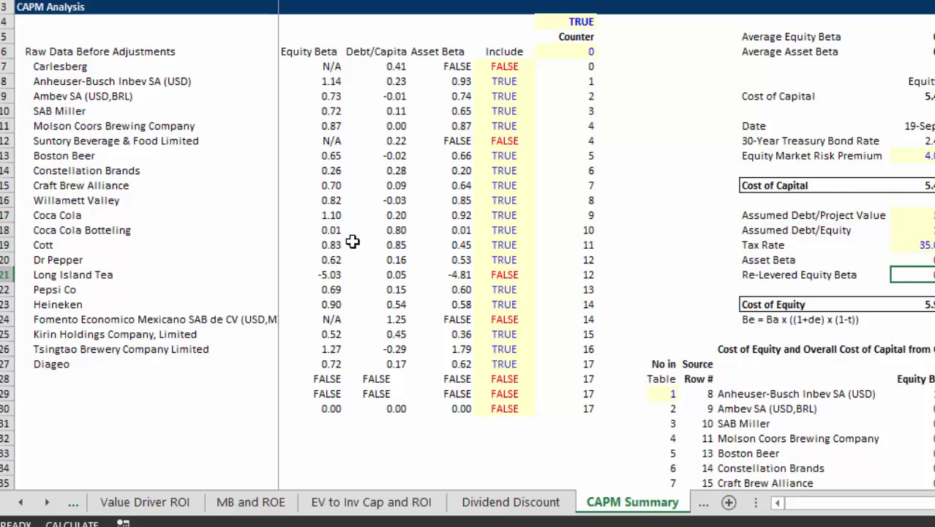
key(Up)
key(Up)
key(Up)
key(Up)
key(Up)
key(Up)
key(Up)
key(Up)
key(Up)
key(Left)
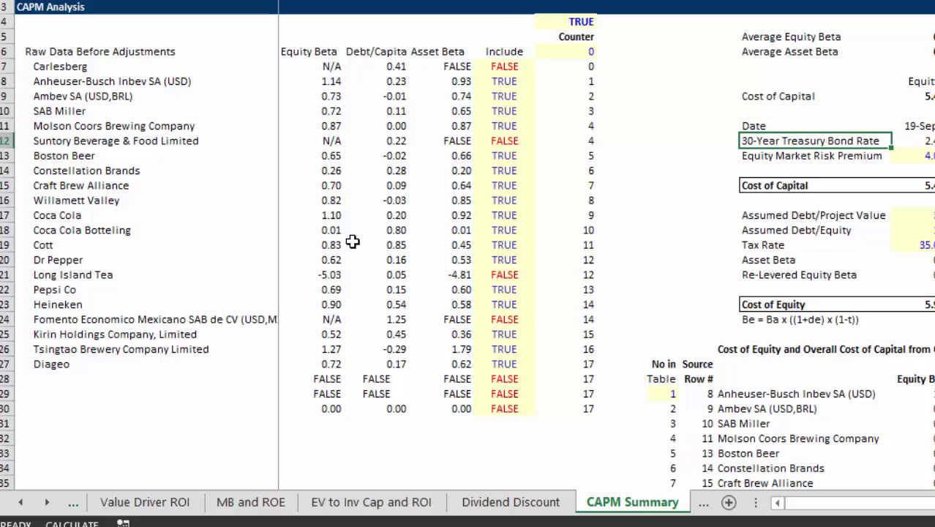
key(Up)
key(Down)
key(Left)
key(Left)
key(Left)
key(Left)
key(Left)
key(Up)
key(Up)
key(Up)
key(Up)
key(Down)
key(Down)
key(Down)
key(Right)
key(Down)
key(Down)
key(Down)
key(Down)
key(Down)
key(Down)
key(Down)
key(Down)
key(Down)
key(Down)
key(Down)
key(Down)
key(Up)
key(Up)
key(Up)
key(Up)
key(Up)
key(Up)
key(Up)
key(Up)
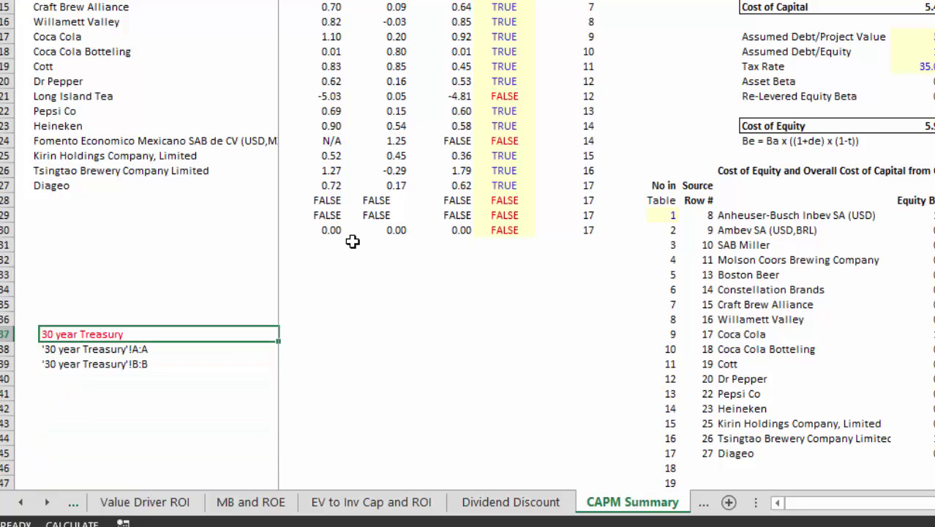
Move from the reference cells through the sheets to the 30 year Treasury data sheet
key(Down)
key(Down)
key(Up)
key(Up)
key(Up)
key(Up)
key(Right)
key(Right)
key(Right)
key(Right)
key(ctrl+Page_Down)
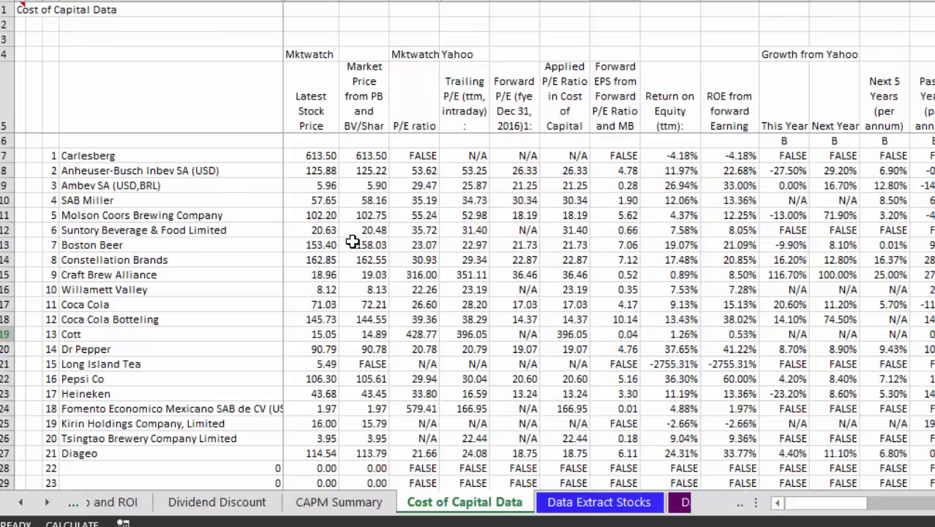
key(ctrl+Page_Down)
key(ctrl+Page_Down)
key(ctrl+Page_Down)
key(ctrl+Page_Up)
key(ctrl+Page_Down)
key(ctrl+Page_Down)
key(ctrl+Page_Down)
key(ctrl+Page_Down)
key(ctrl+Page_Down)
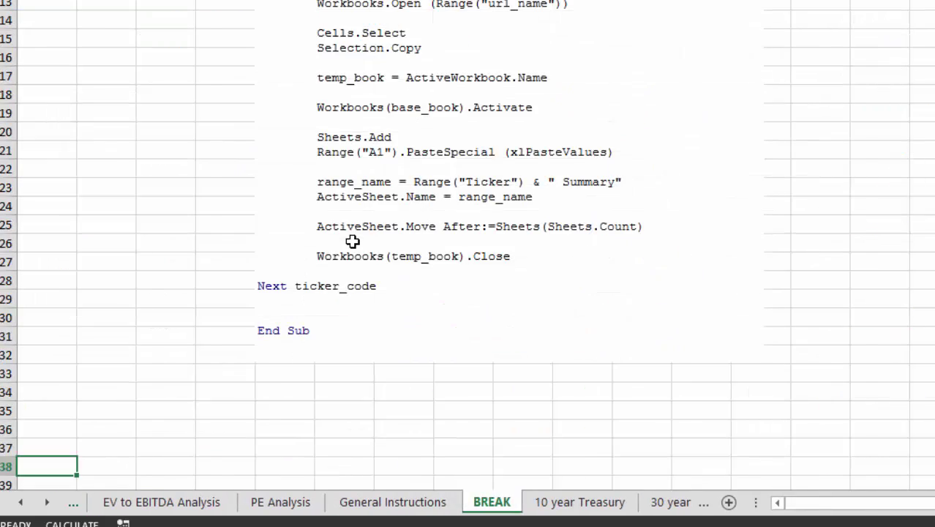
key(ctrl+Page_Down)
key(ctrl+Page_Down)
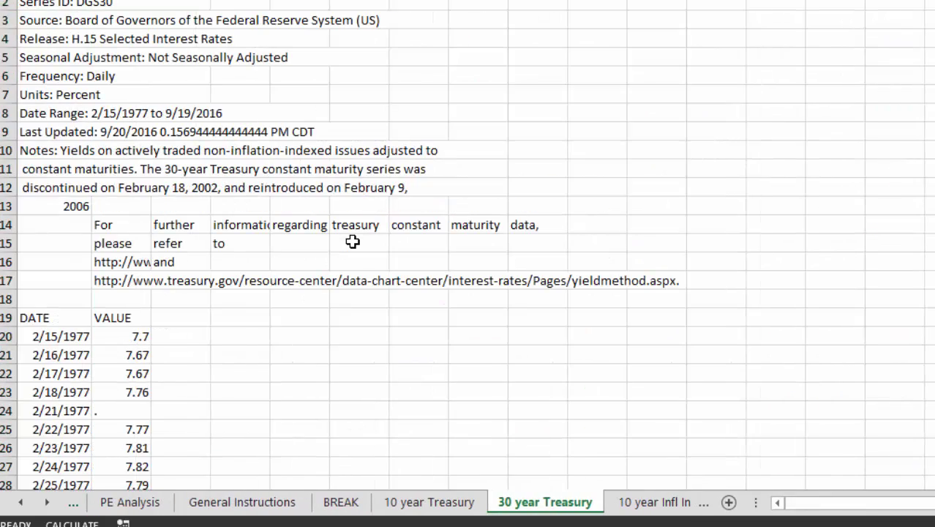
Check how far the date and yield columns extend on the 30 year Treasury sheet
key(Down)
key(Down)
key(Down)
key(Down)
key(Down)
key(Down)
key(Right)
key(ctrl+Down)
key(ctrl+Up)
key(Down)
key(Down)
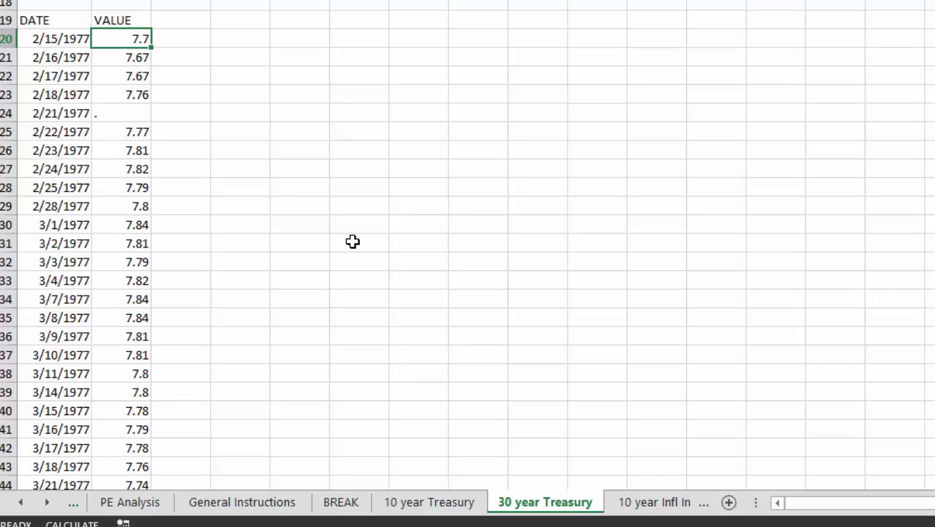
key(Left)
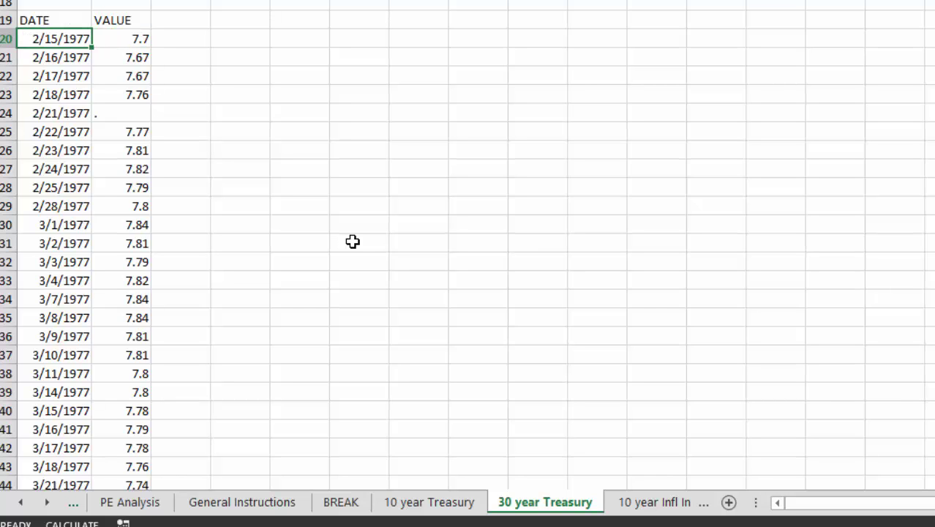
key(ctrl+shift+Down)
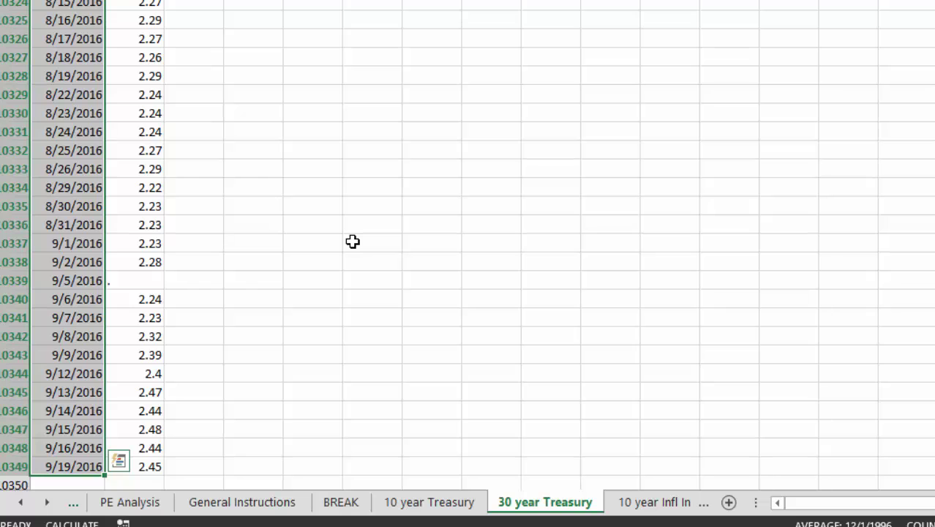
key(ctrl+BackSpace)
Clear the DATE header and select the full date and yield range
scroll(352, 241, up, 5)
key(Up)
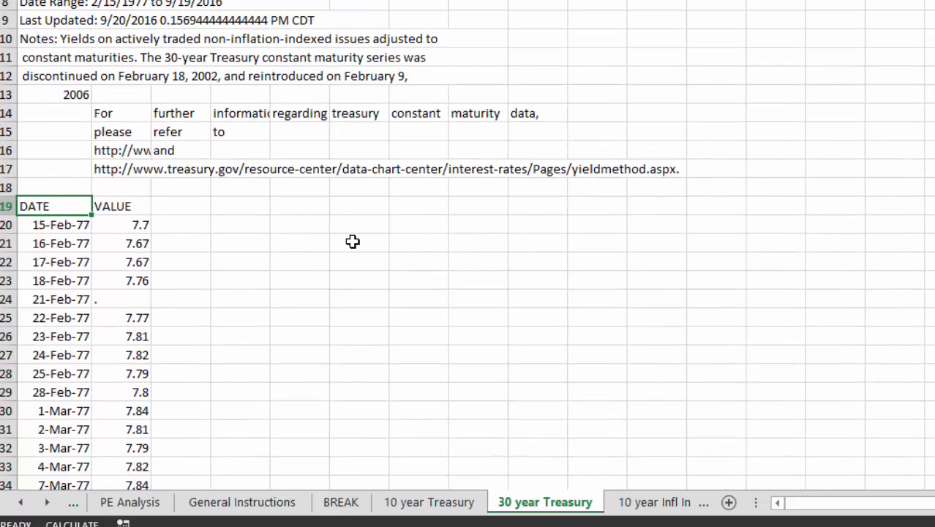
key(Delete)
key(shift+Right)
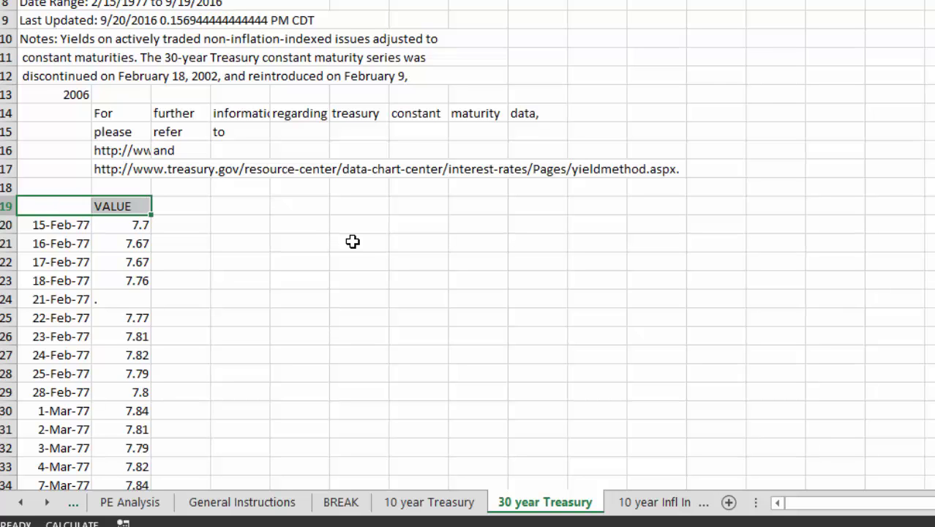
key(shift+Down)
key(ctrl+shift+Down)
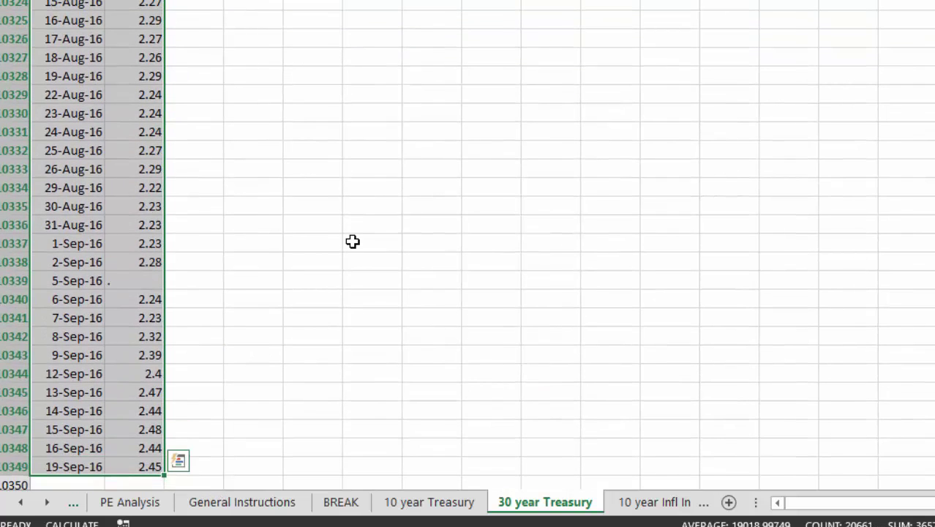
Chart the yields on a new Chart1 sheet, delete it, and return to Data Extract Balance Sheet
key(F11)
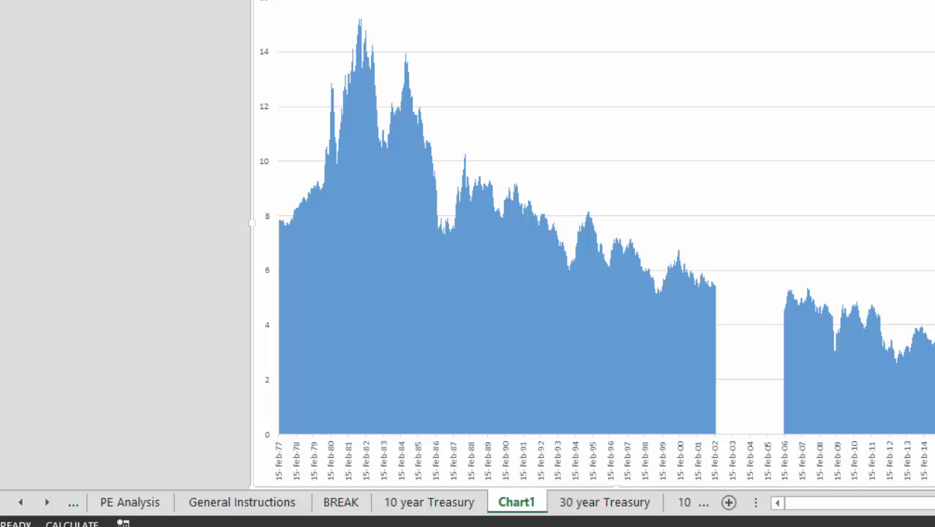
key(alt+h)
key(d)
key(s)
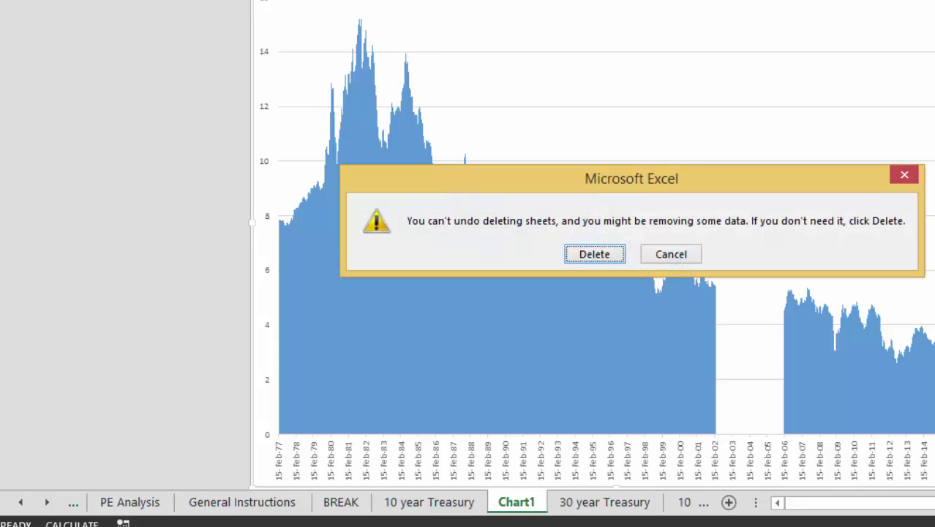
key(Return)
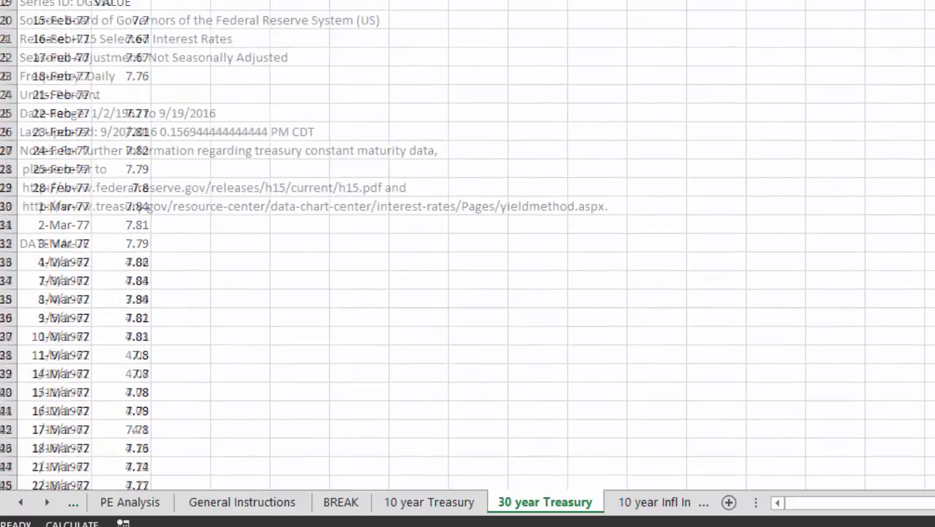
key(ctrl+Page_Up)
key(ctrl+Page_Up)
key(ctrl+Page_Up)
key(ctrl+Page_Up)
key(ctrl+Page_Up)
key(ctrl+Page_Up)
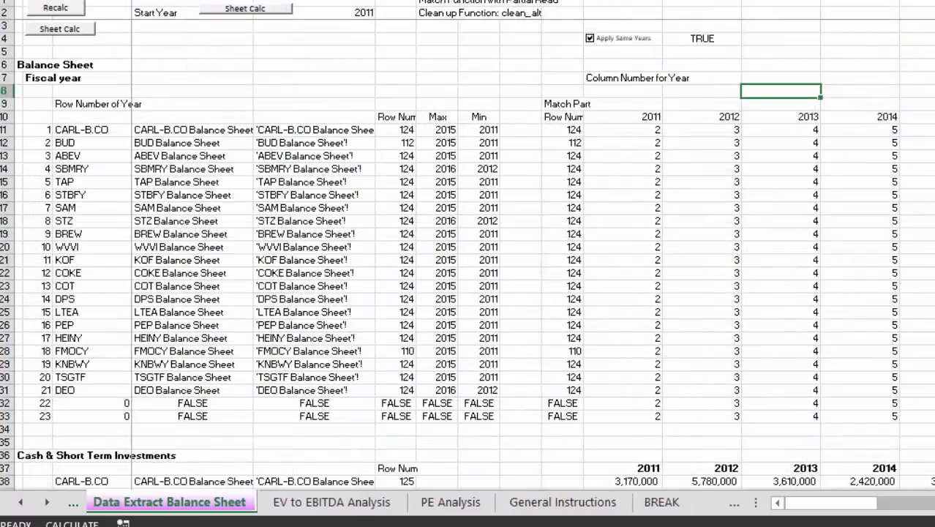
Go to the CAPM Summary sheet and bring up the Equity Beta column from the top
key(ctrl+Page_Up)
key(ctrl+Page_Up)
key(ctrl+Page_Up)
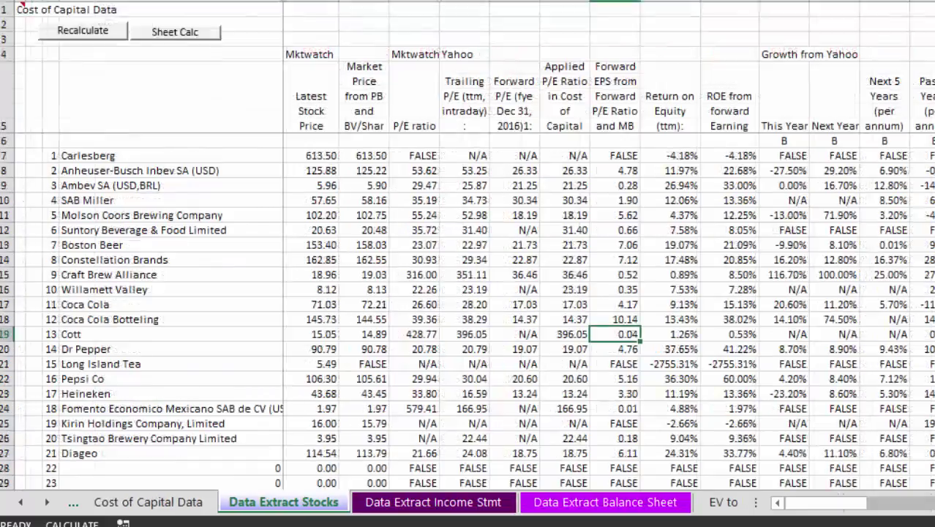
key(ctrl+Page_Up)
key(ctrl+Page_Up)
key(ctrl+Page_Up)
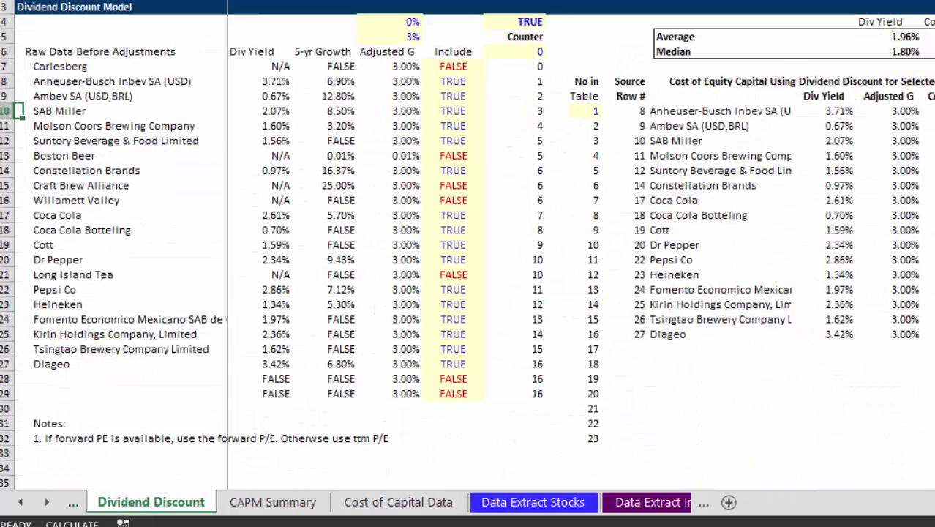
key(ctrl+Page_Down)
key(Right)
key(Right)
key(Right)
key(Right)
key(Right)
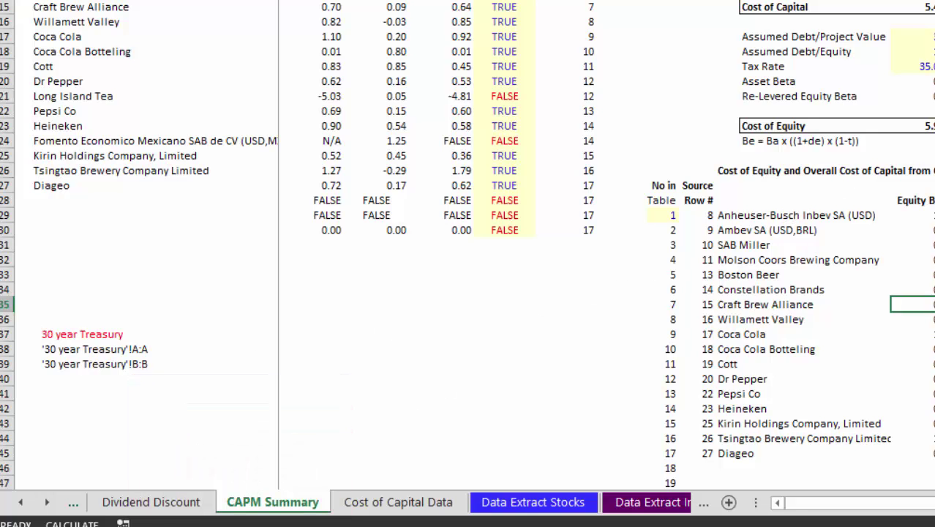
scroll(467, 245, up, 1)
scroll(467, 244, up, 3)
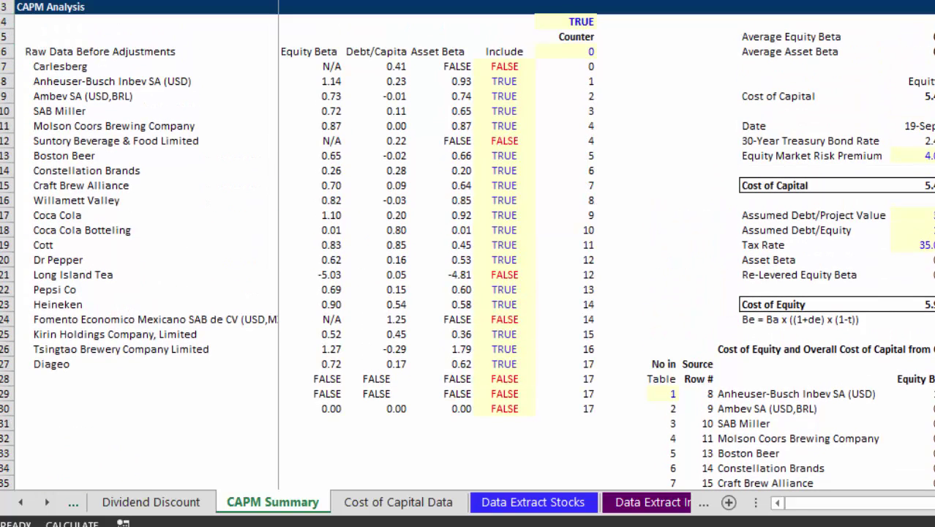
key(Left)
key(Left)
key(Down)
key(Down)
key(Down)
key(Left)
key(Left)
key(Down)
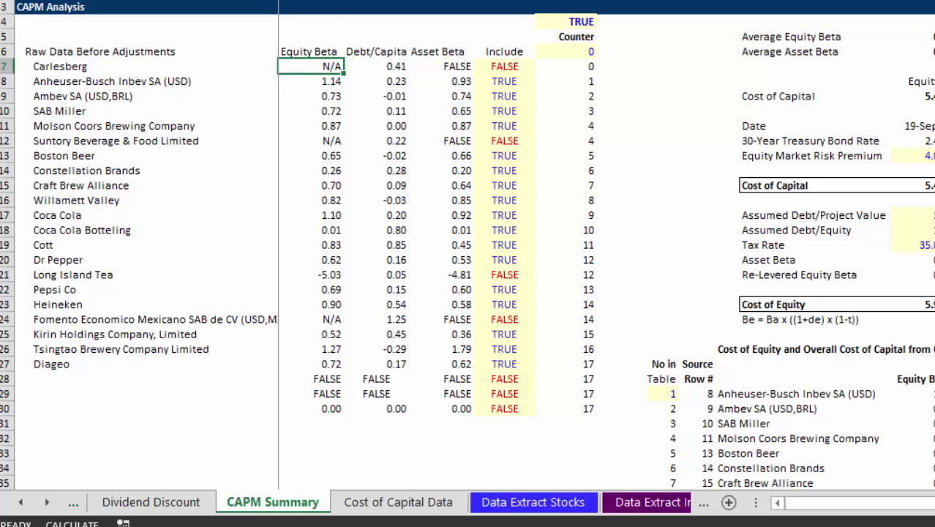
Review betas for Long Island Tea (-5.03), Cott, Coca Cola, Boston Beer and Ambev
key(Right)
key(Right)
key(Down)
key(Down)
key(Down)
key(Down)
key(Down)
key(Down)
key(Up)
key(Up)
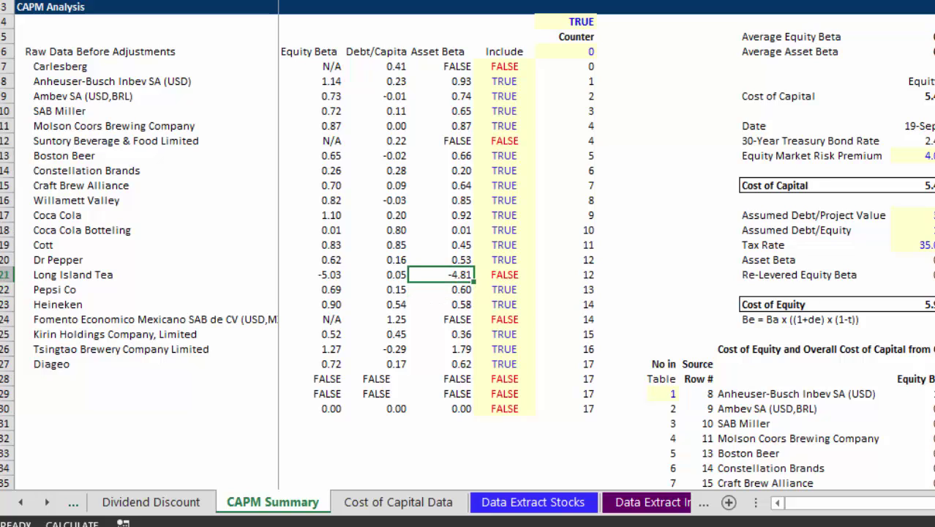
key(Up)
key(Up)
key(Left)
key(Left)
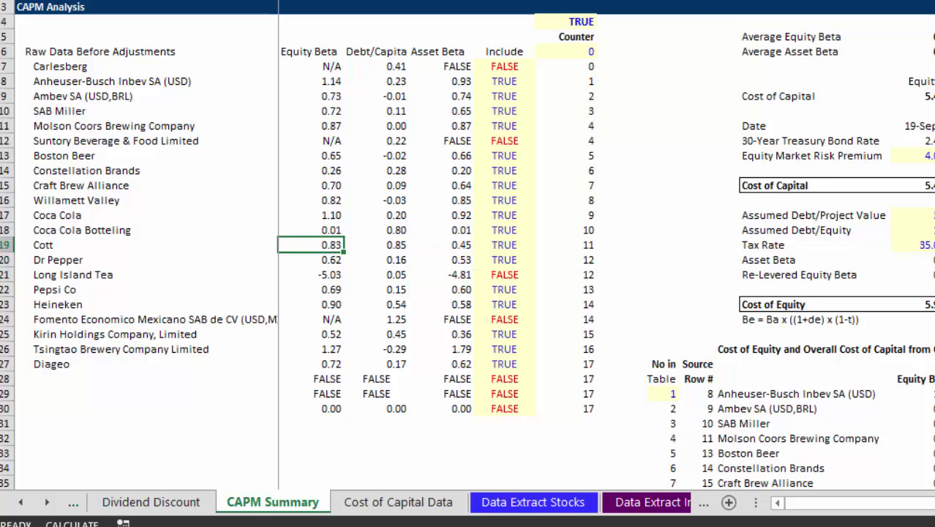
key(Down)
key(Down)
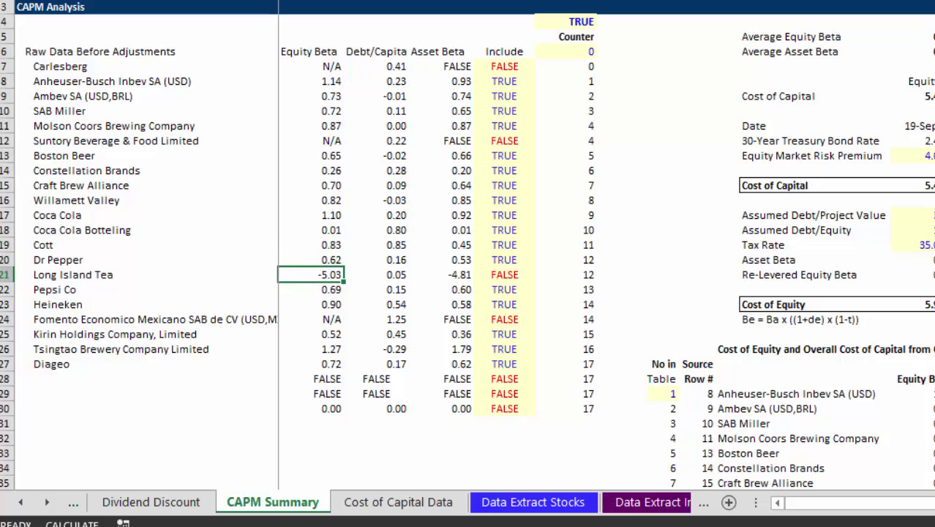
key(Up)
key(Up)
key(Up)
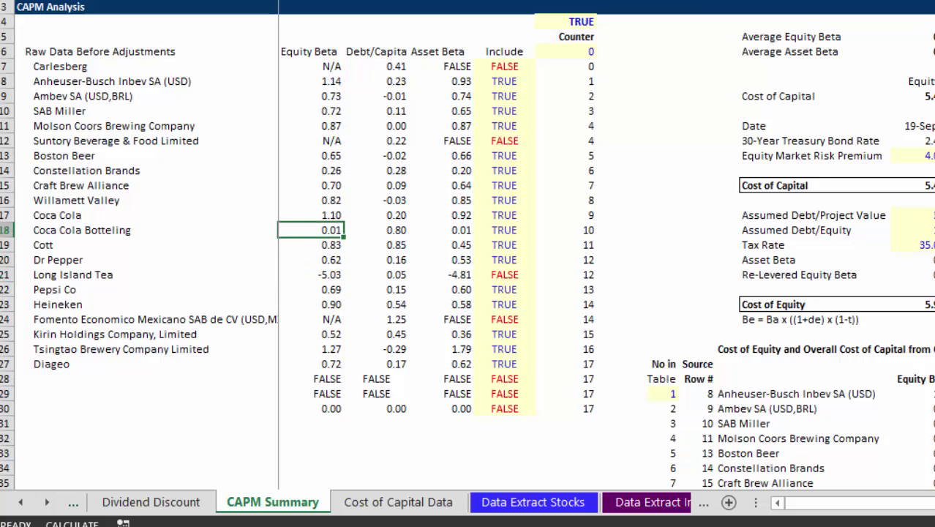
key(Up)
key(Up)
key(Down)
key(Down)
key(Up)
key(Up)
key(Up)
key(Up)
key(Up)
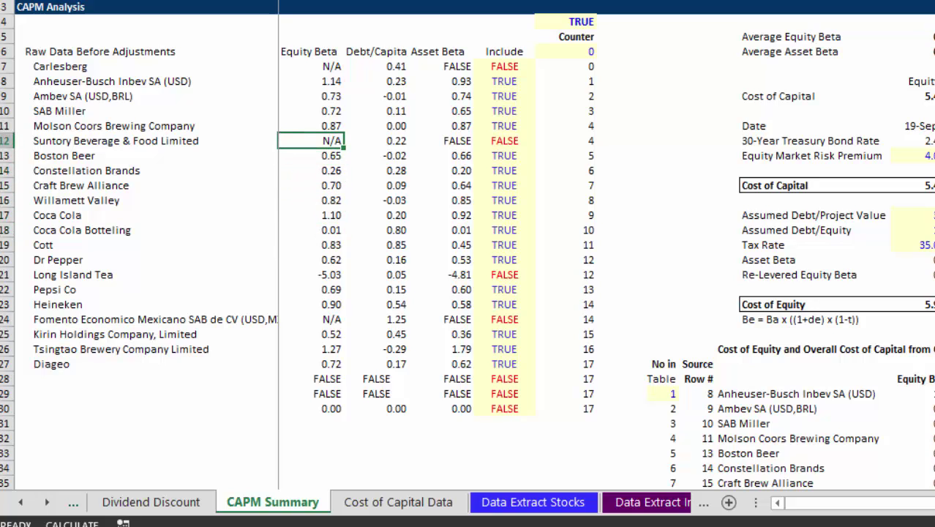
key(Up)
key(Up)
key(Up)
key(Up)
key(Down)
key(Down)
key(Down)
key(Down)
key(Down)
key(Down)
key(Down)
key(Down)
key(Down)
key(Down)
key(Down)
key(Down)
key(Down)
key(Down)
key(Down)
key(Down)
key(Down)
key(Down)
key(Up)
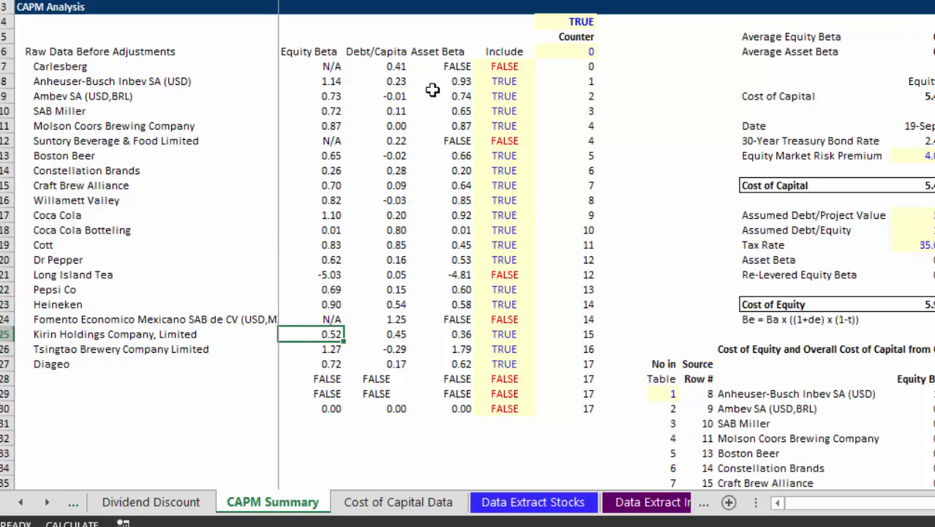
Check Carlsberg's and Fomento Economico's asset betas and Fomento's Include flag
click(457, 83)
key(Up)
key(Down)
key(Down)
key(Down)
key(Down)
key(Down)
key(Down)
key(Down)
key(Down)
key(Up)
key(Right)
key(Right)
key(Right)
key(Right)
key(Right)
key(Right)
key(Right)
key(Left)
key(Left)
key(Left)
key(Left)
key(Left)
key(Left)
key(Left)
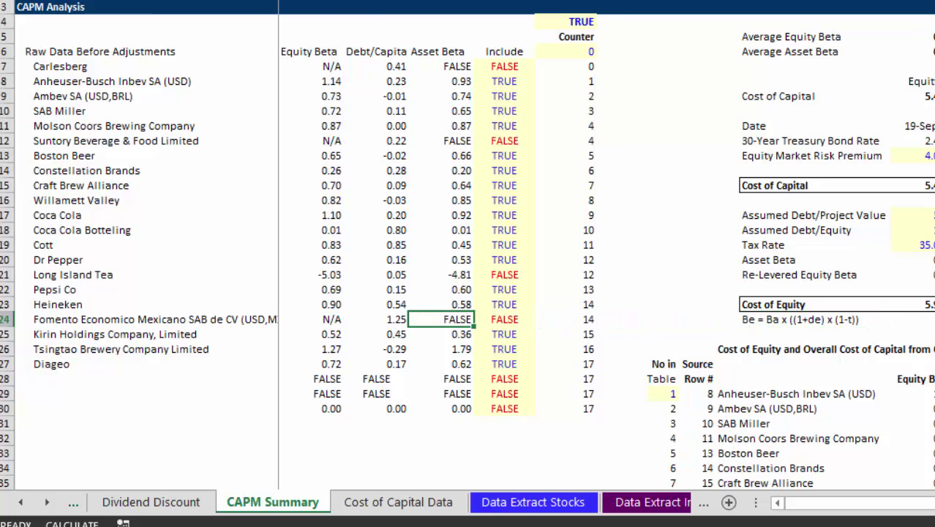
click(164, 407)
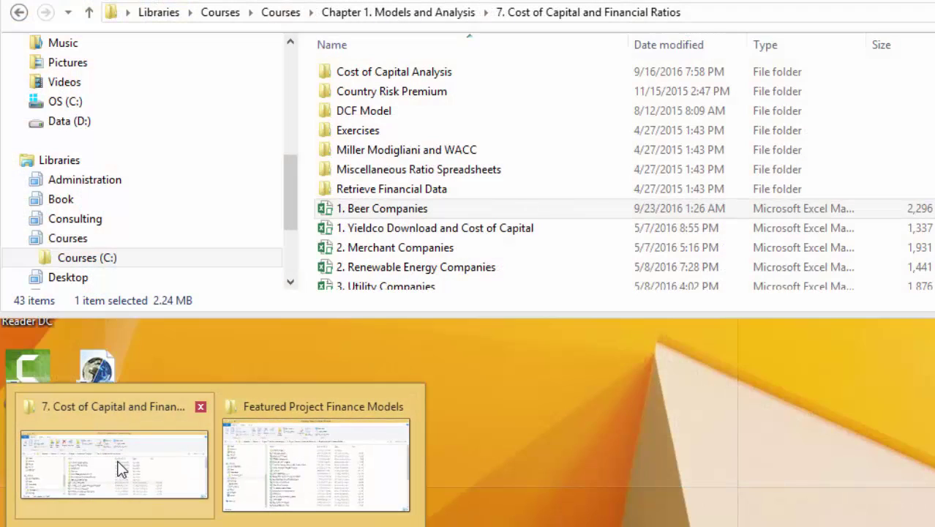
In File Explorer, open Chapter 1. Models and Analysis under Courses (C:)
click(118, 461)
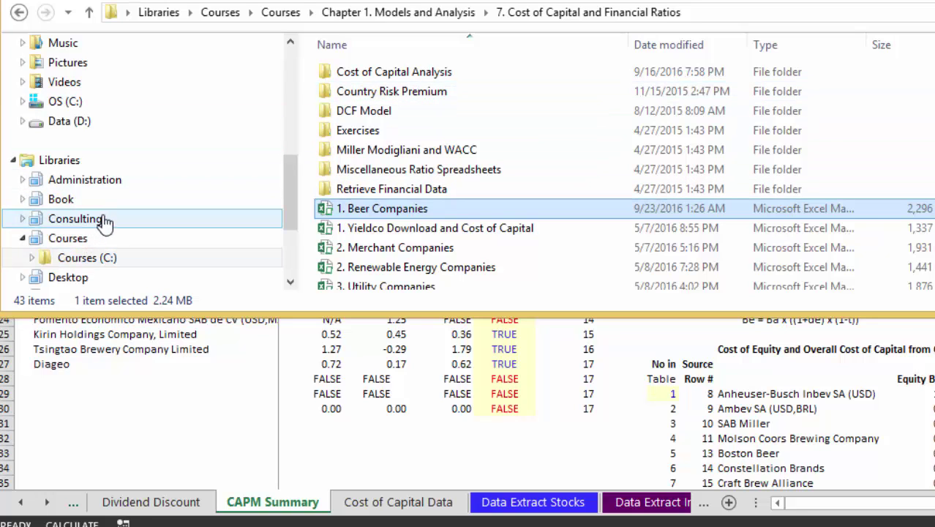
click(89, 261)
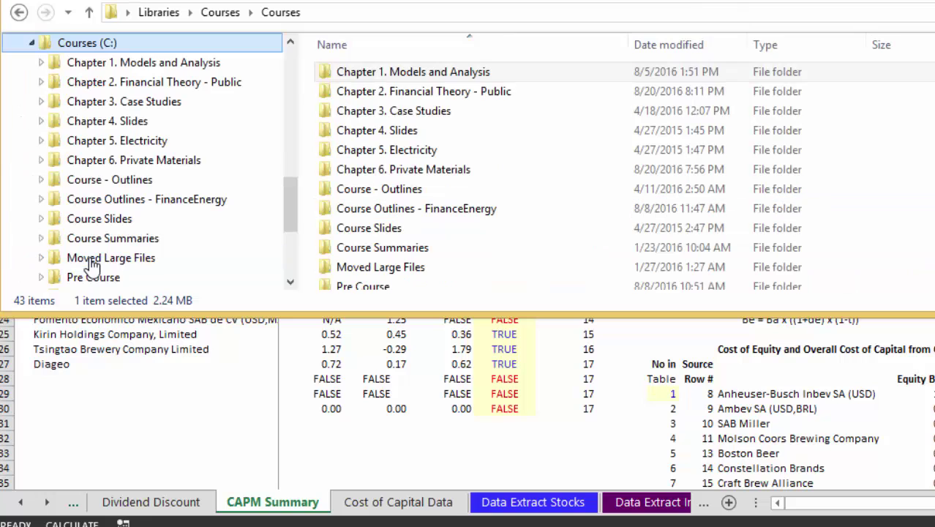
double_click(366, 76)
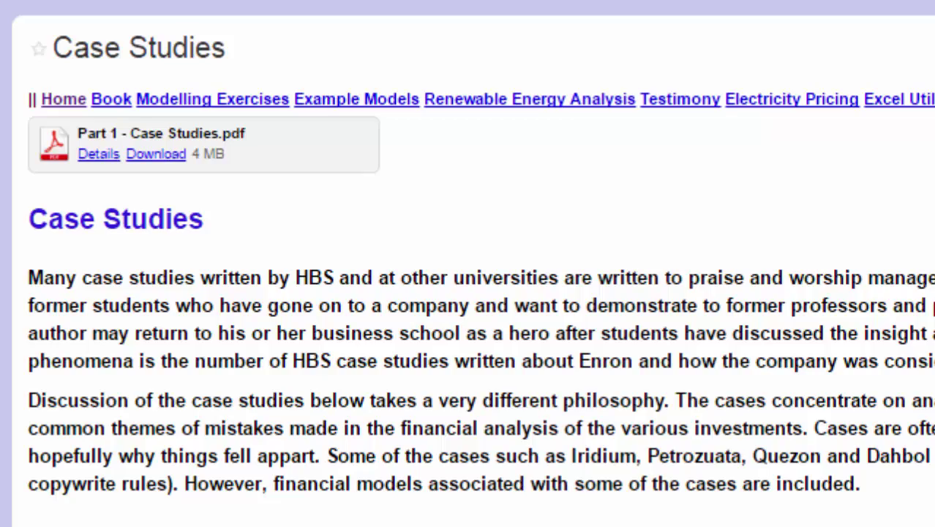
Open the 'Automatically Downloading Data from the Internet' page and scroll to its stock price files
scroll(332, 315, down, 2)
scroll(332, 315, down, 2)
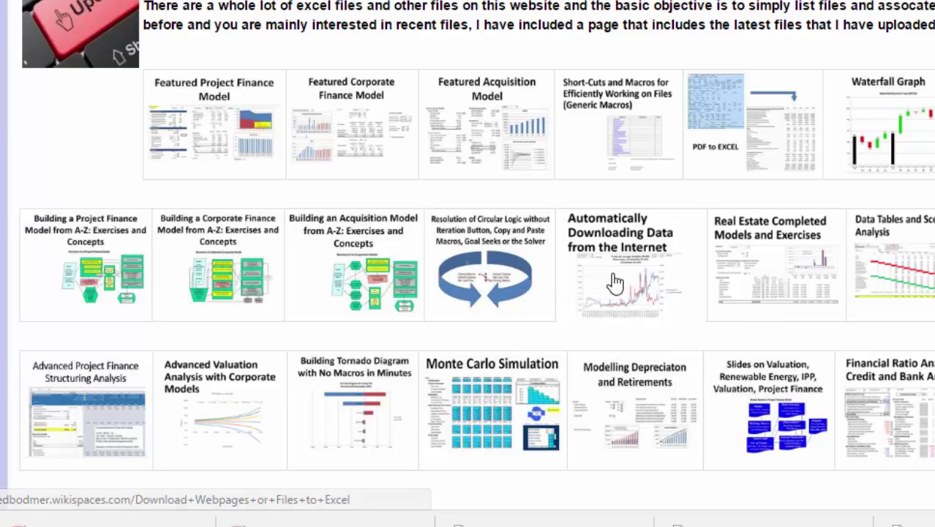
click(567, 280)
scroll(615, 282, down, 1)
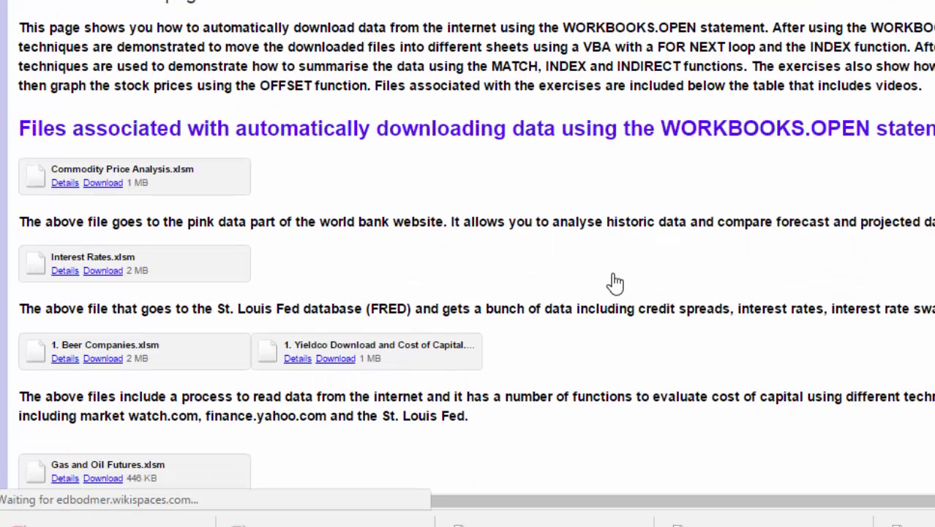
scroll(614, 283, down, 4)
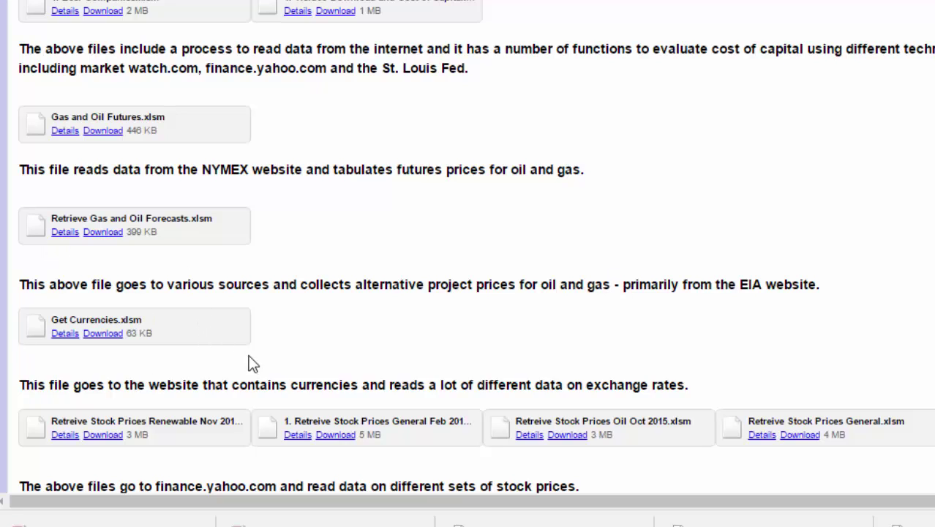
scroll(112, 492, down, 1)
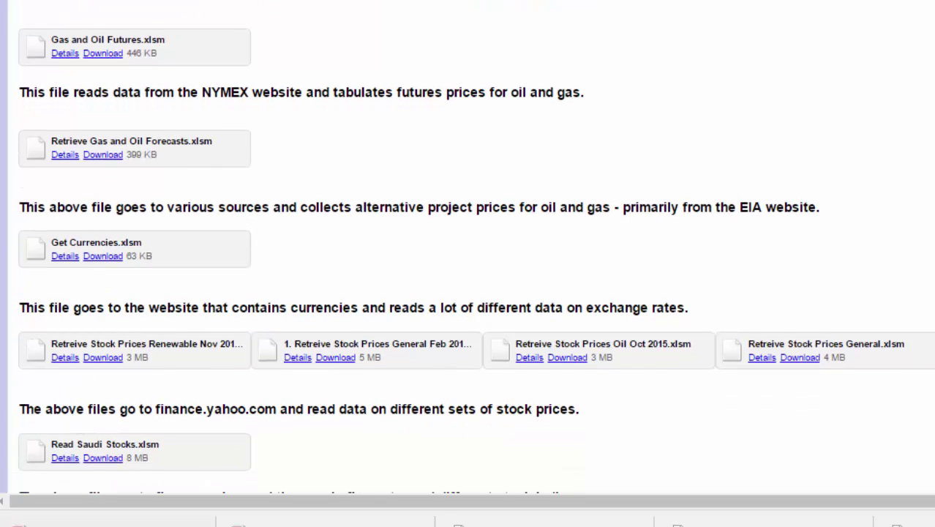
mouse_move(238, 521)
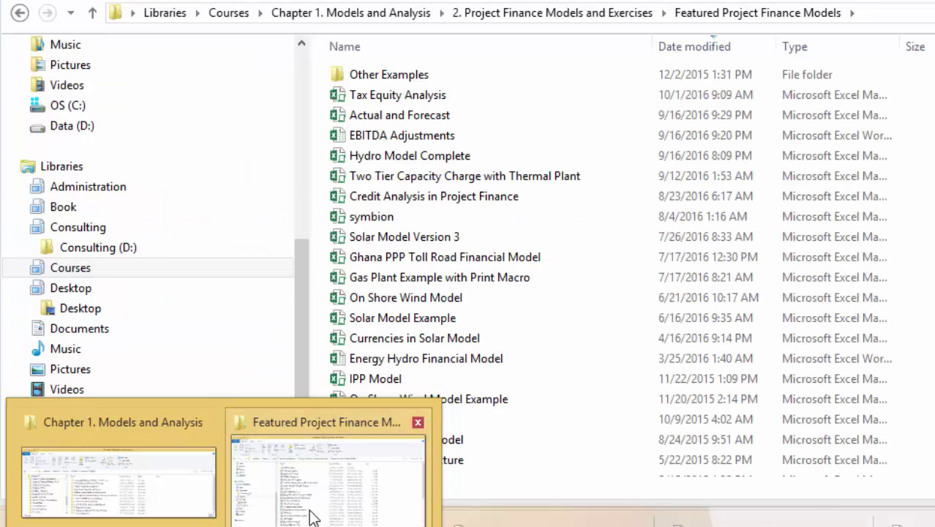
Open the General September 2016 stock prices workbook from 9. Stock Prices Download, Analyst Reports
click(309, 505)
click(379, 14)
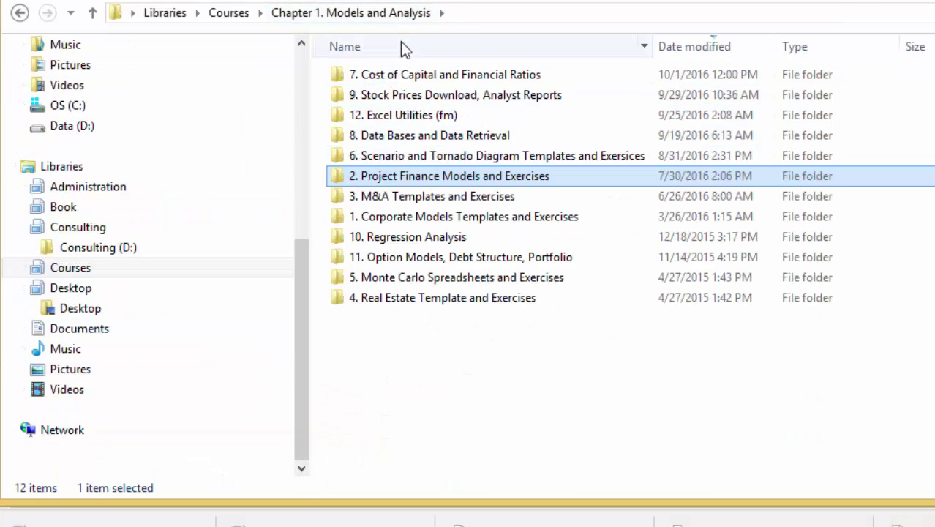
click(402, 46)
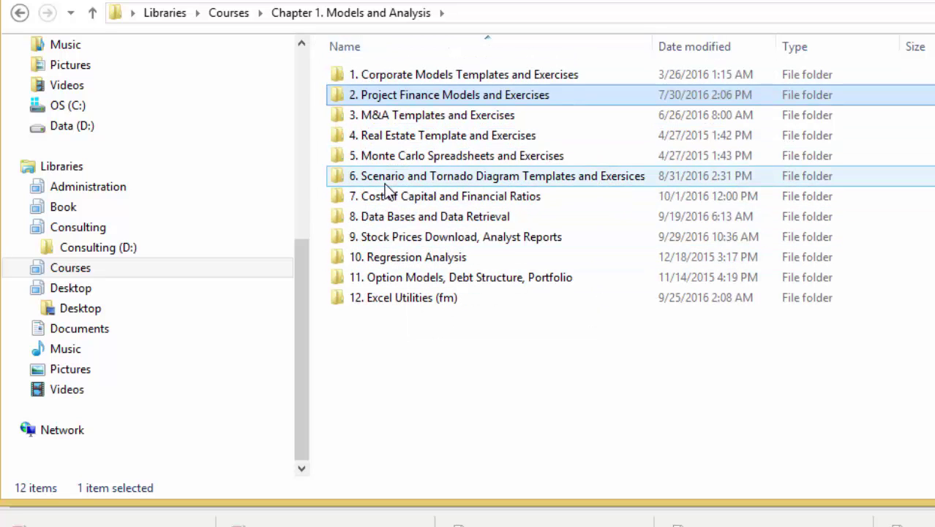
double_click(384, 236)
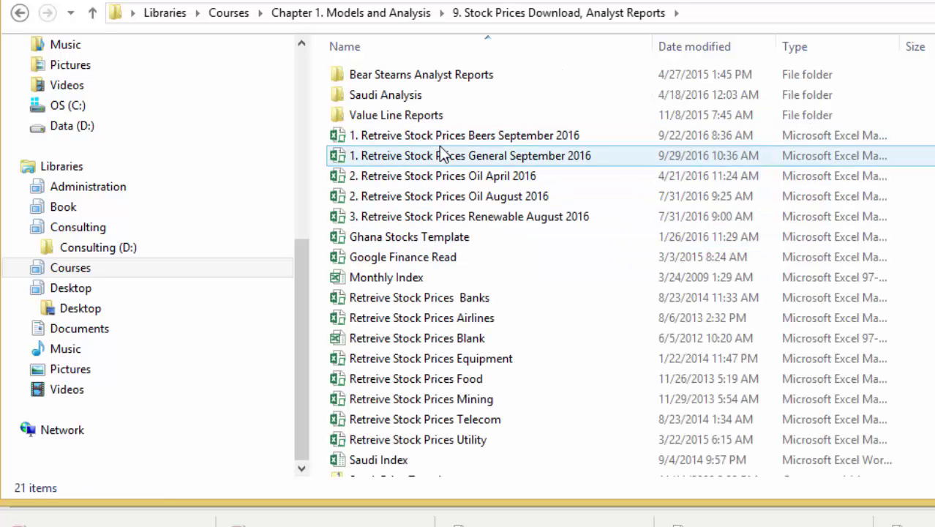
double_click(474, 161)
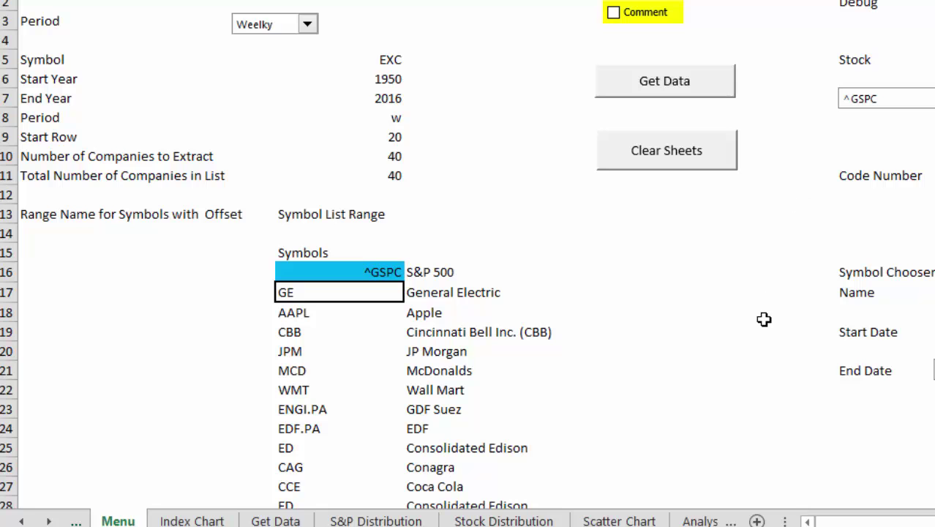
Check the calculation mode, glance at Table of Contents, and move around the Menu sheet
click(764, 317)
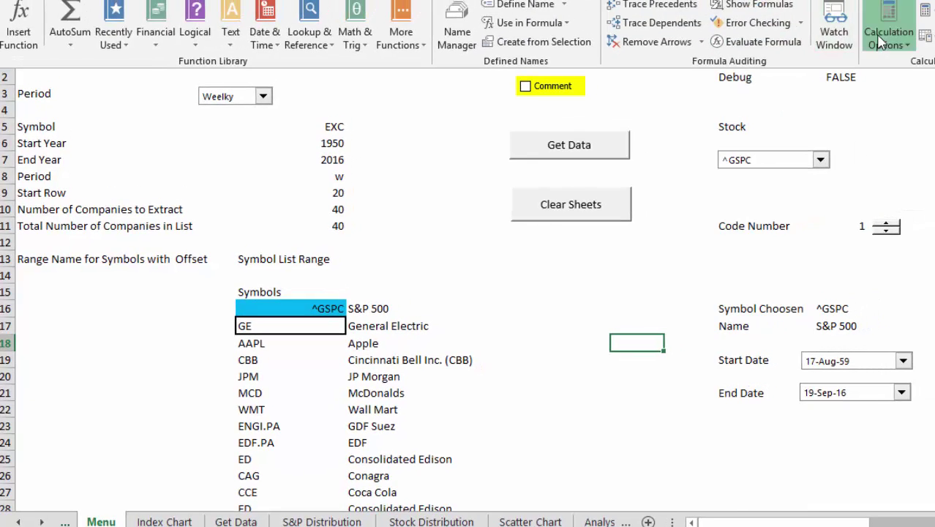
click(882, 43)
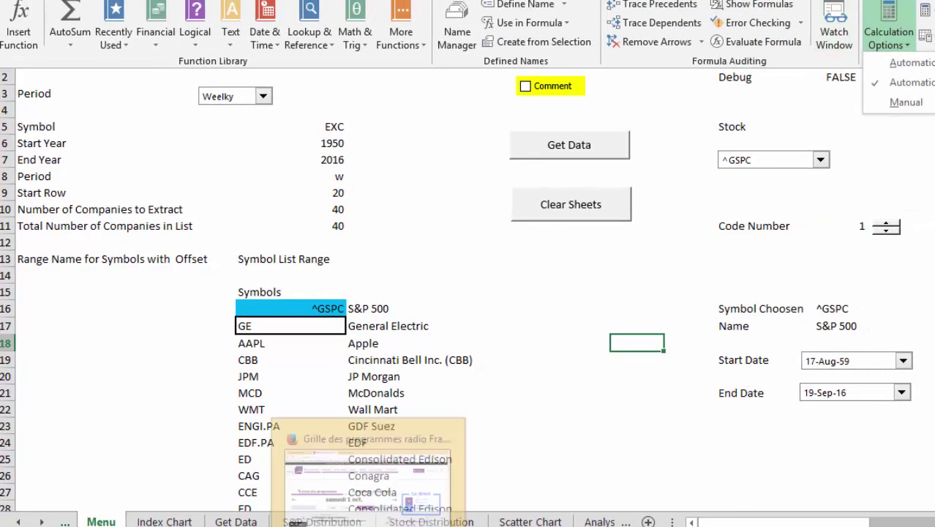
click(619, 313)
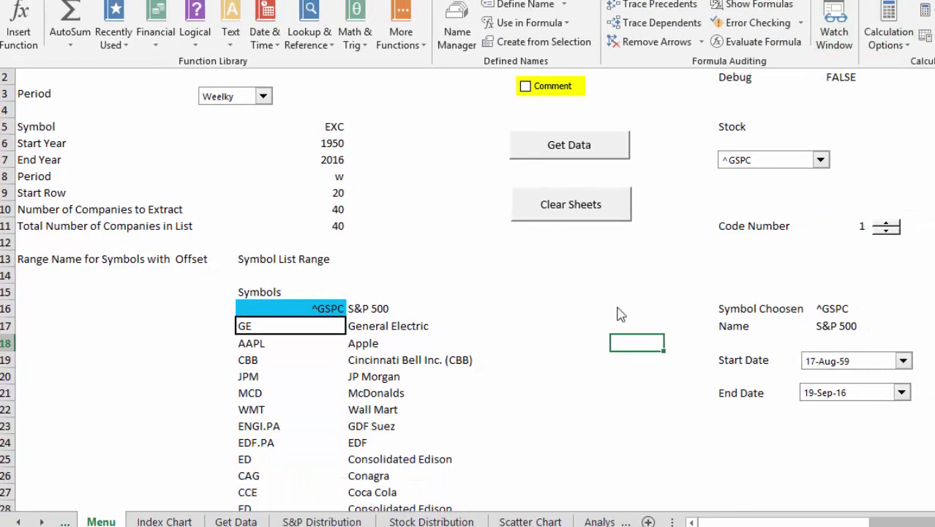
key(ctrl+Page_Up)
key(ctrl+Page_Down)
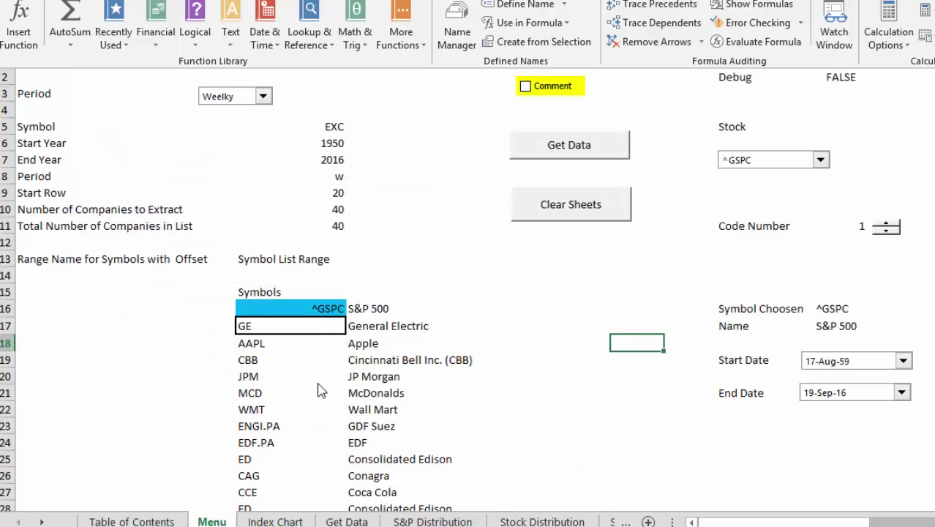
key(Down)
key(Down)
key(Down)
key(Left)
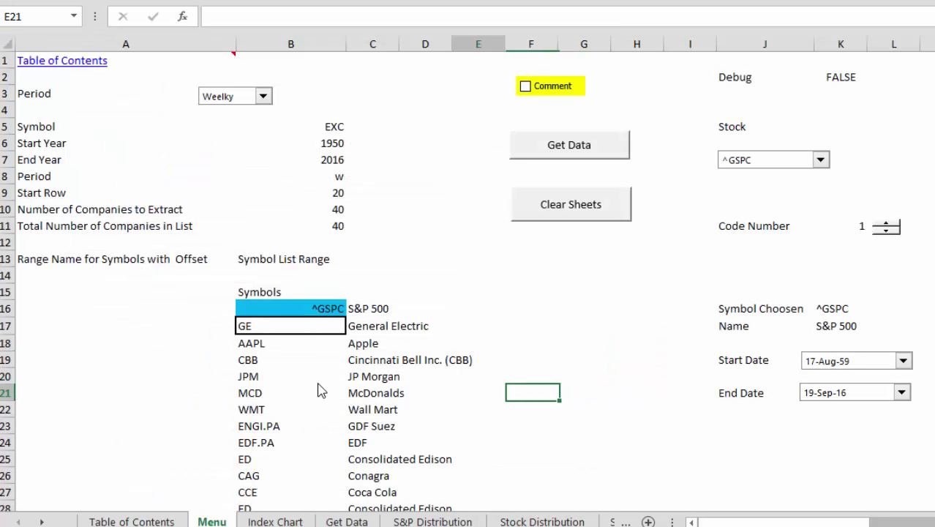
key(Left)
key(Left)
key(Left)
On the Index Chart, switch the vertical axis to Log, then back to Normal
key(Right)
key(ctrl+Page_Down)
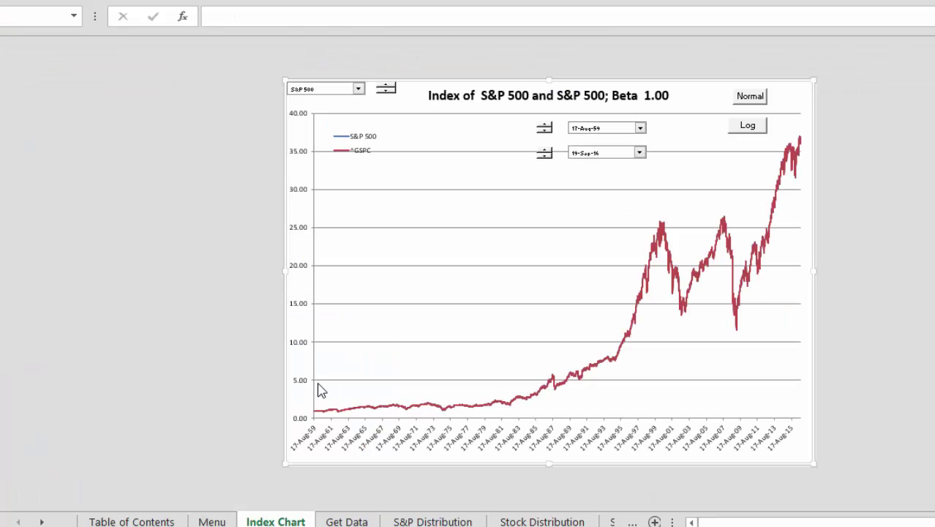
click(864, 232)
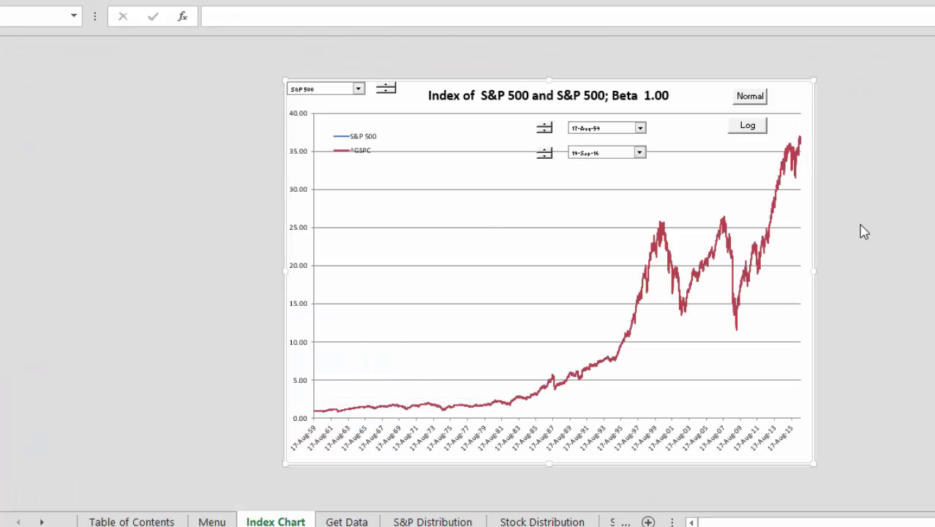
click(746, 130)
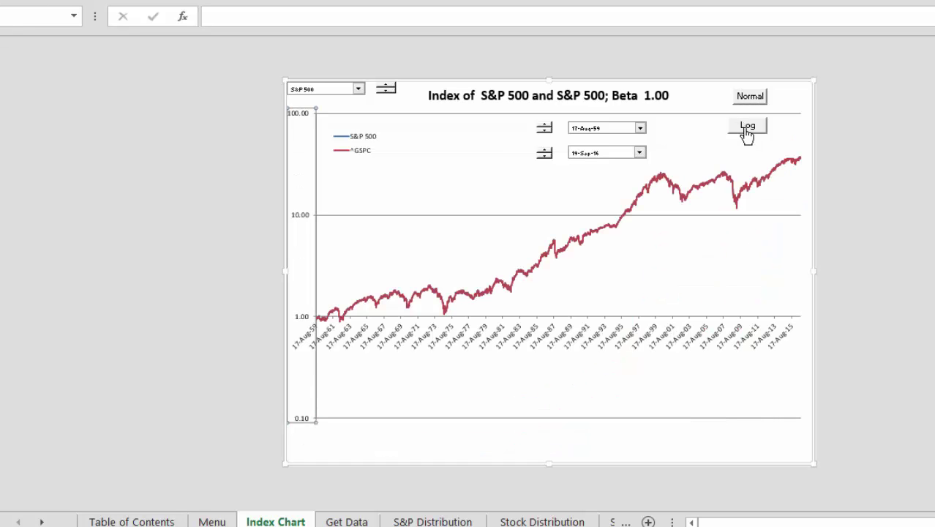
click(751, 99)
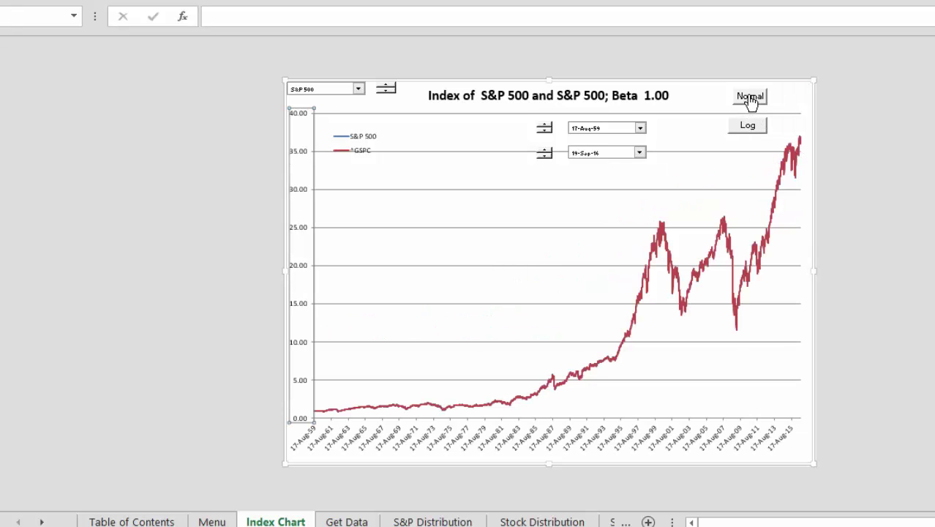
Set the Index Chart's start date to 9-Sep-85
key(ctrl+Page_Up)
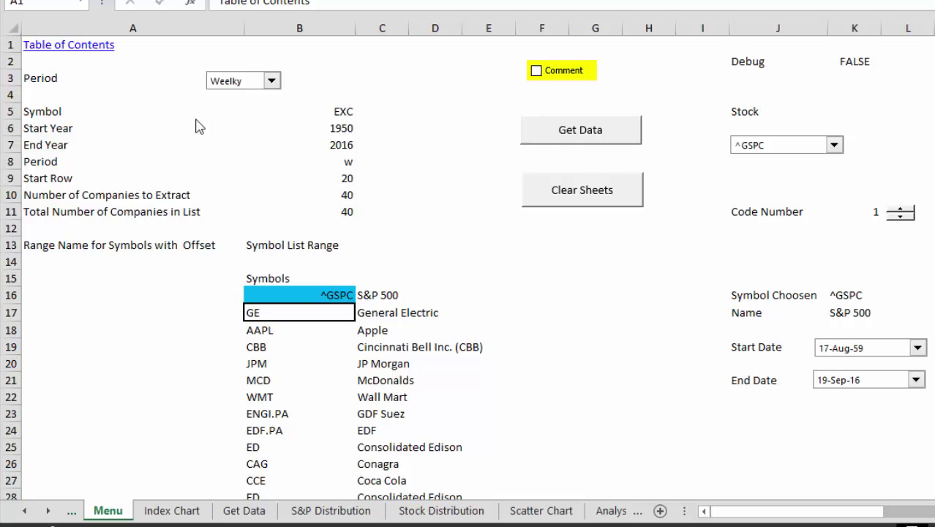
click(190, 516)
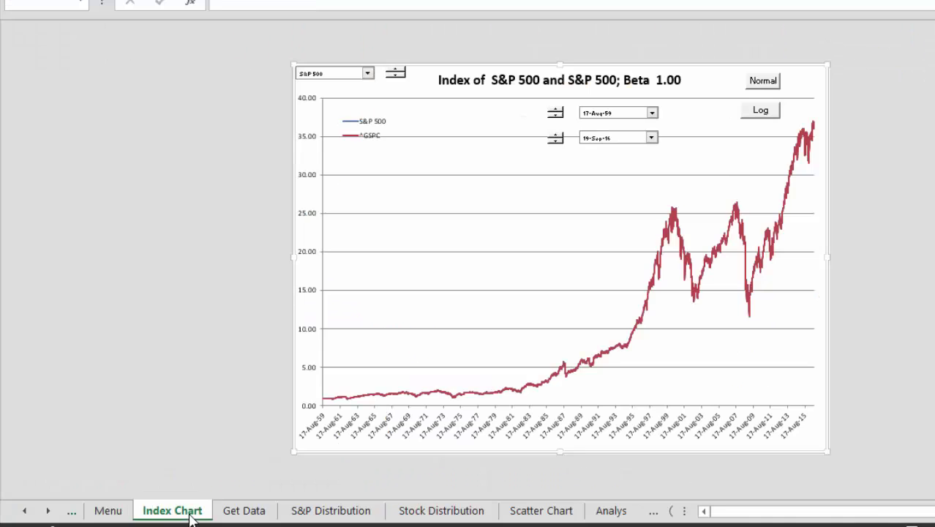
click(638, 147)
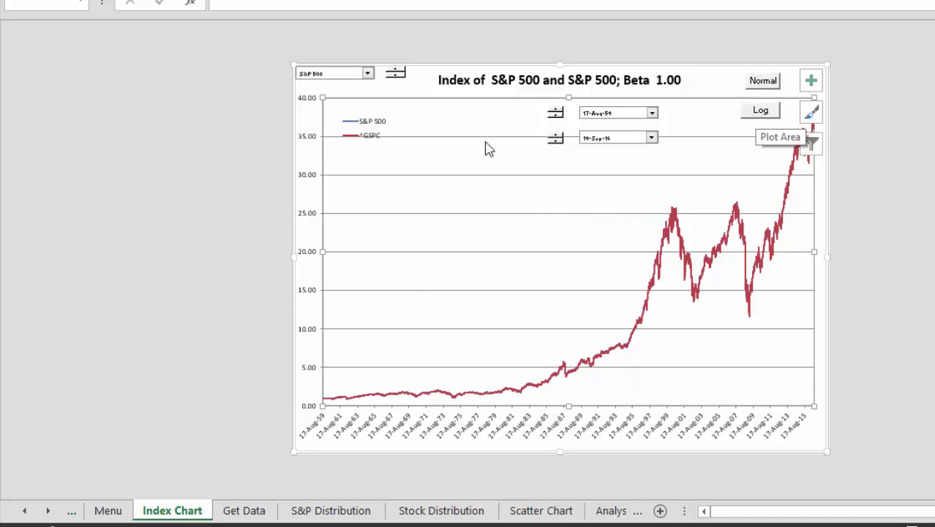
click(651, 116)
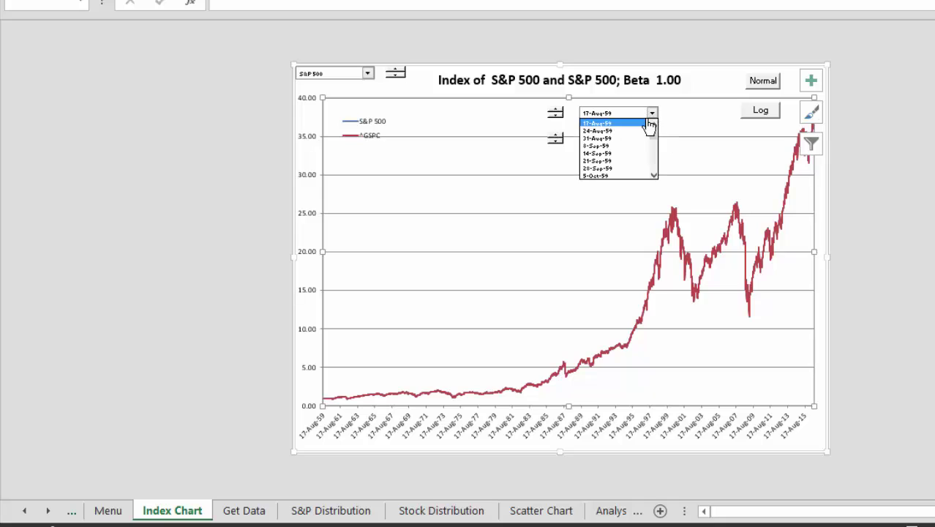
drag(654, 137, 654, 152)
click(619, 166)
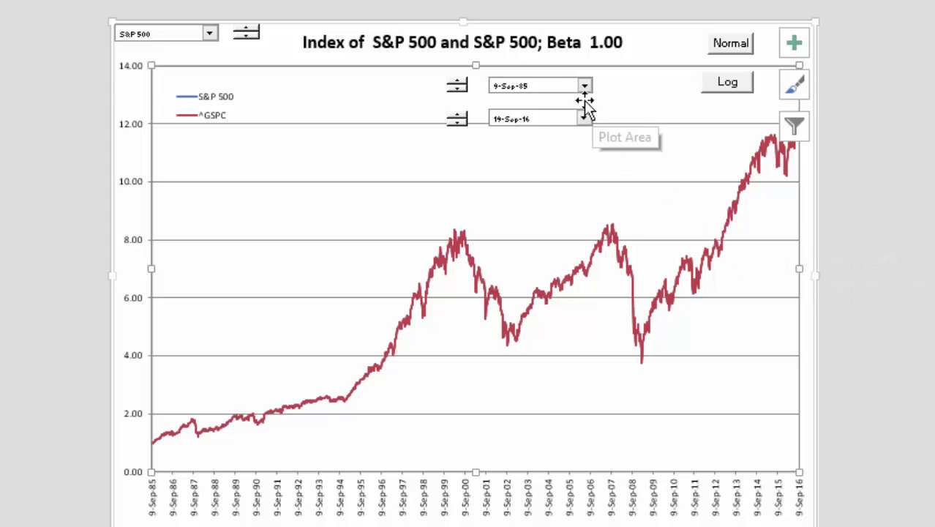
Select General Electric and chart it from 2-Sep-08 to 19-Jan-10
click(210, 34)
click(210, 34)
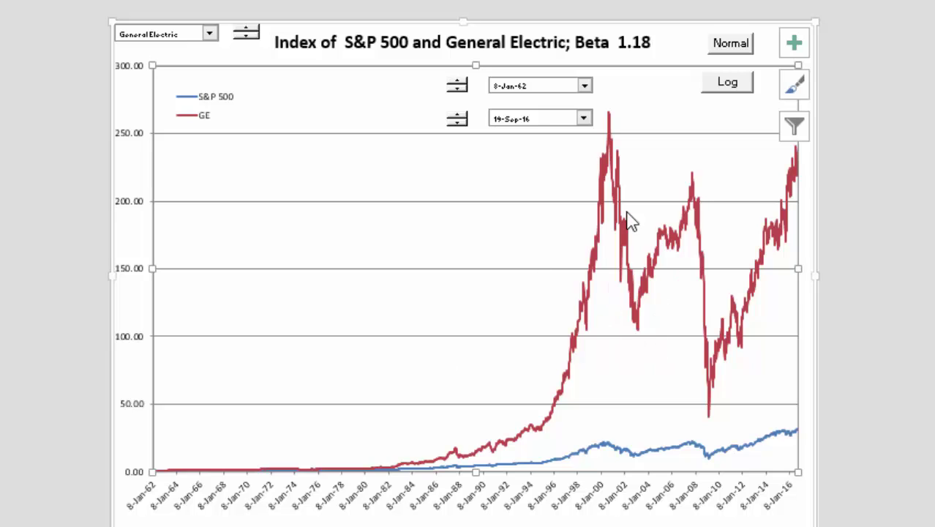
click(586, 87)
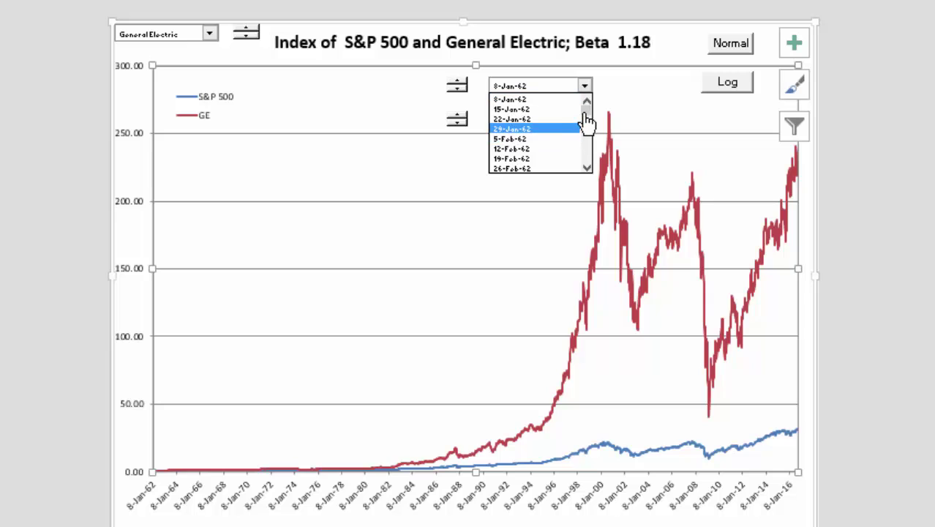
drag(586, 114, 588, 167)
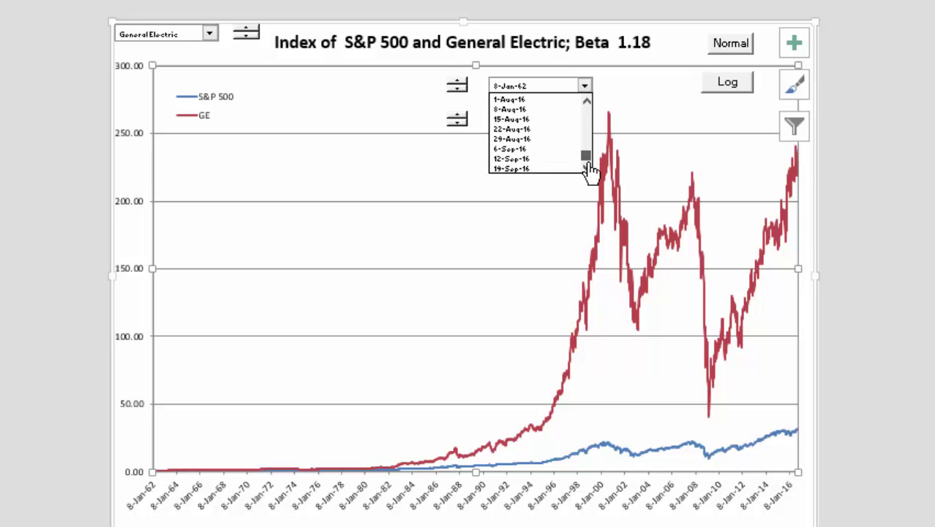
drag(589, 169, 579, 158)
click(516, 129)
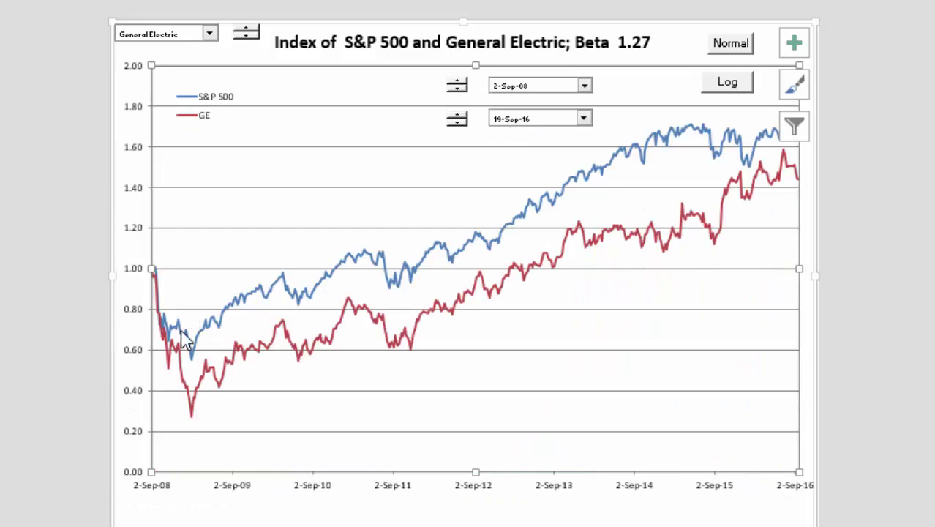
click(584, 120)
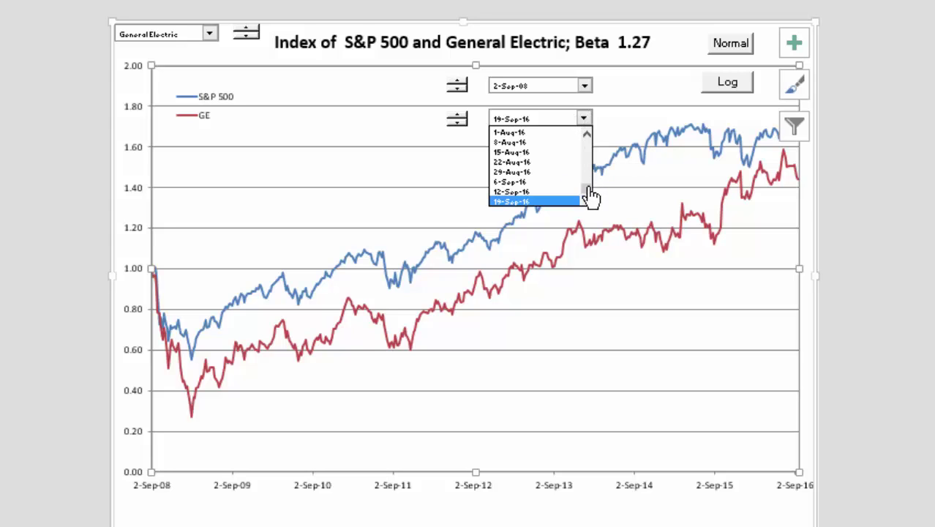
drag(589, 196, 587, 191)
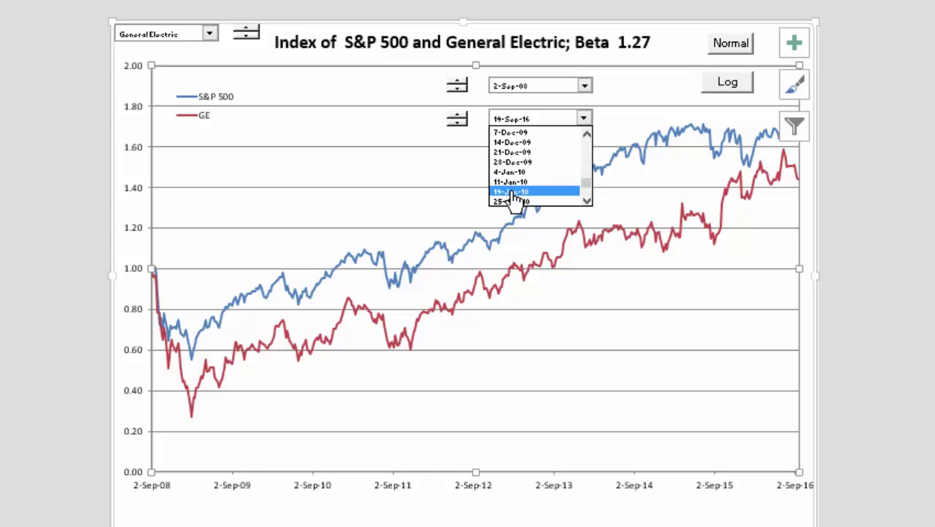
click(547, 192)
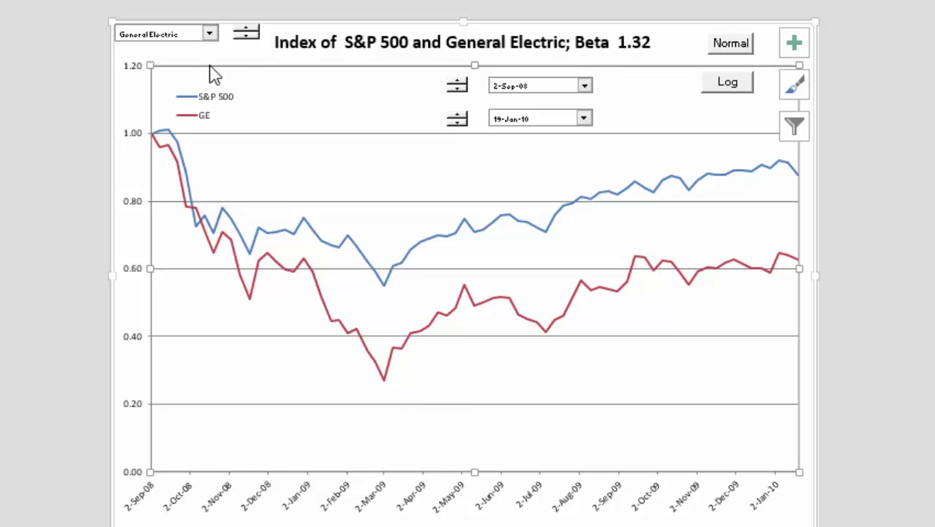
Widen the range to 7-Feb-66 through 19-Sep-16, then move the start to 1-Mar-82
click(586, 88)
drag(589, 173, 582, 104)
click(558, 118)
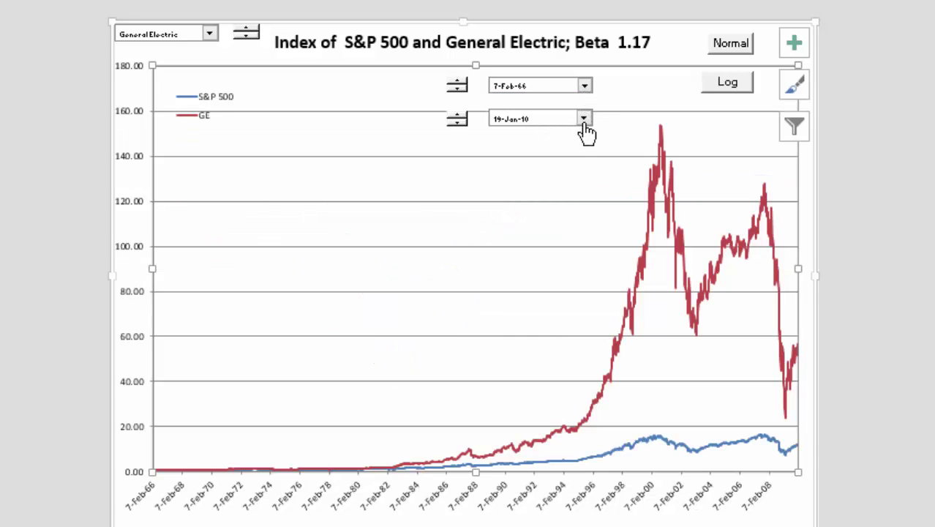
click(585, 122)
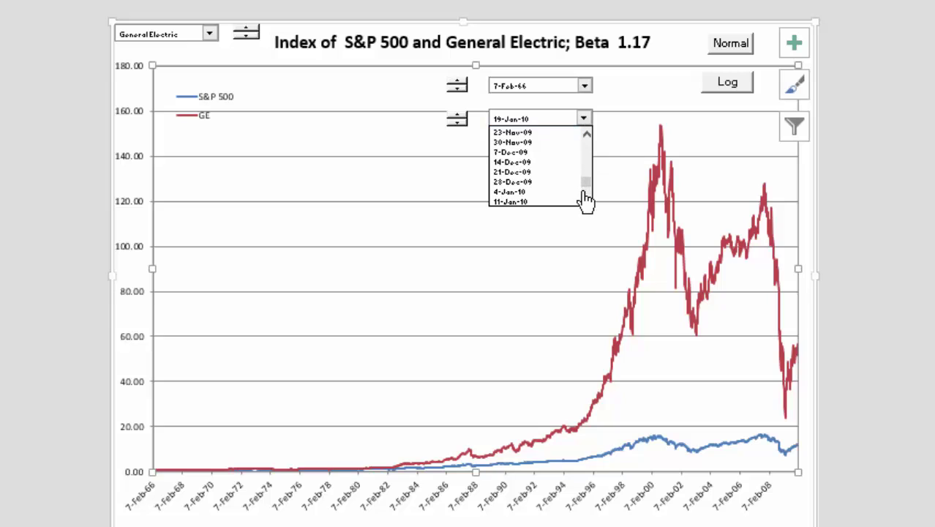
drag(585, 183, 584, 202)
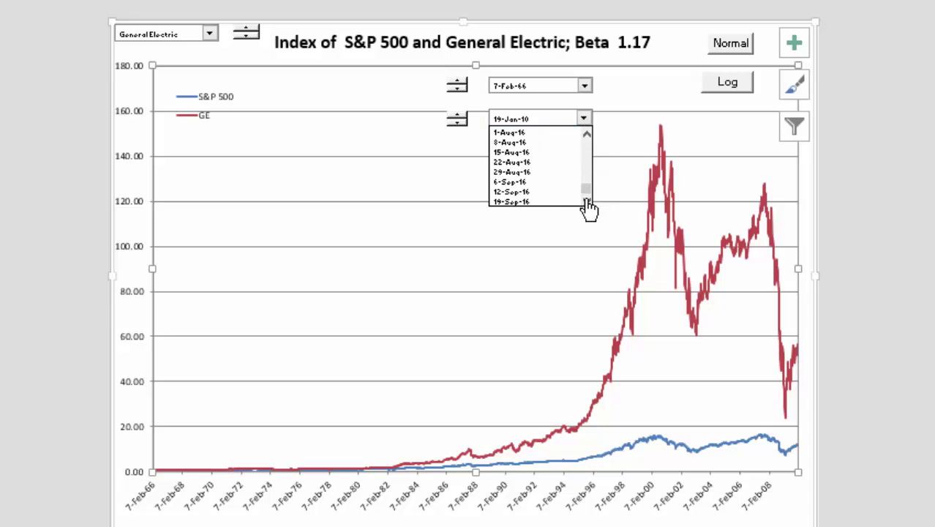
click(560, 202)
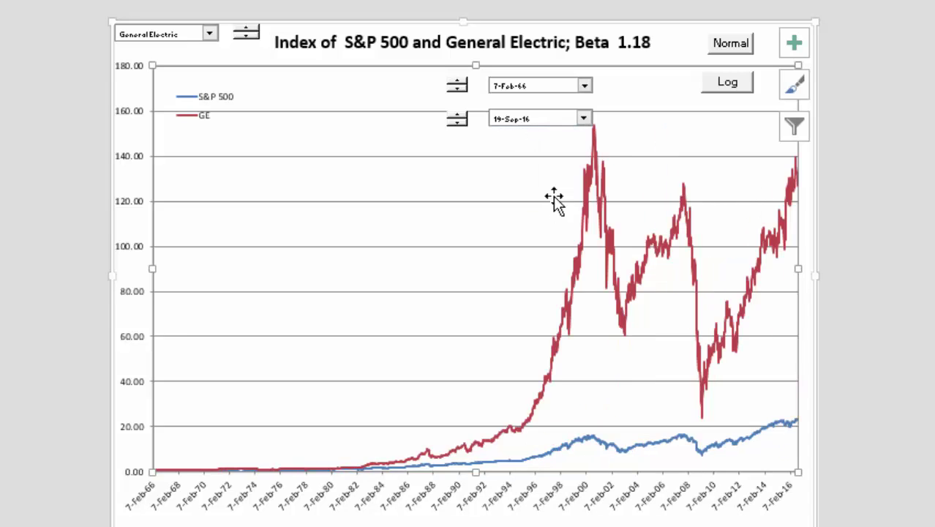
click(585, 87)
drag(588, 124, 589, 134)
click(553, 161)
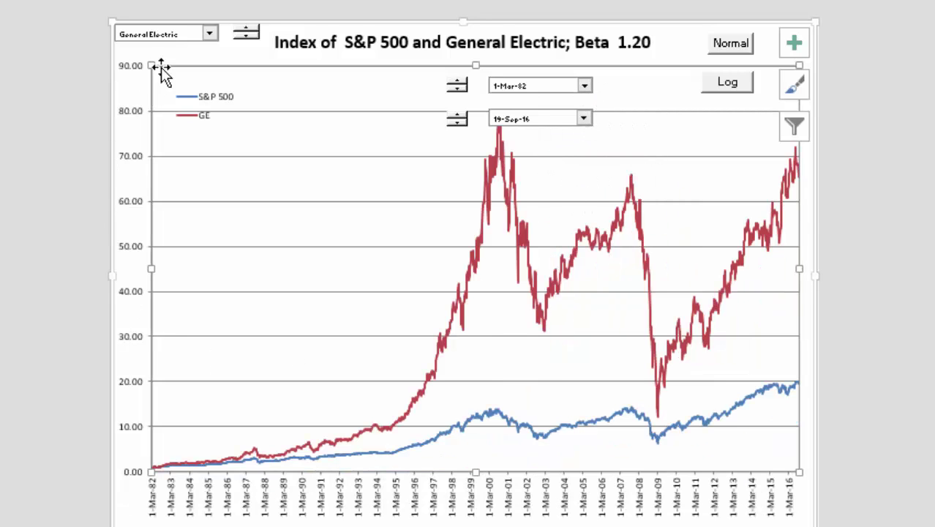
Chart Cincinnati Bell, trying start dates 16-Nov-98 and then 3-Oct-11
click(213, 34)
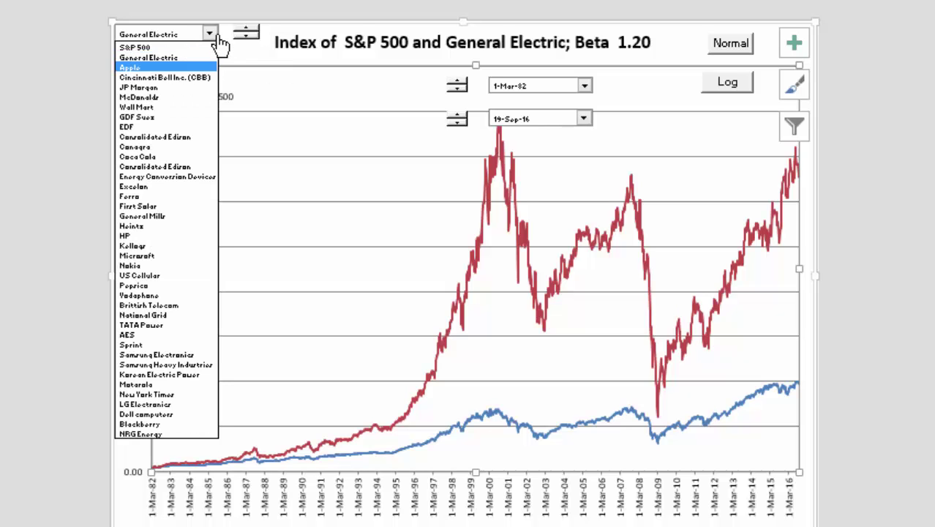
key(Down)
key(Down)
key(Return)
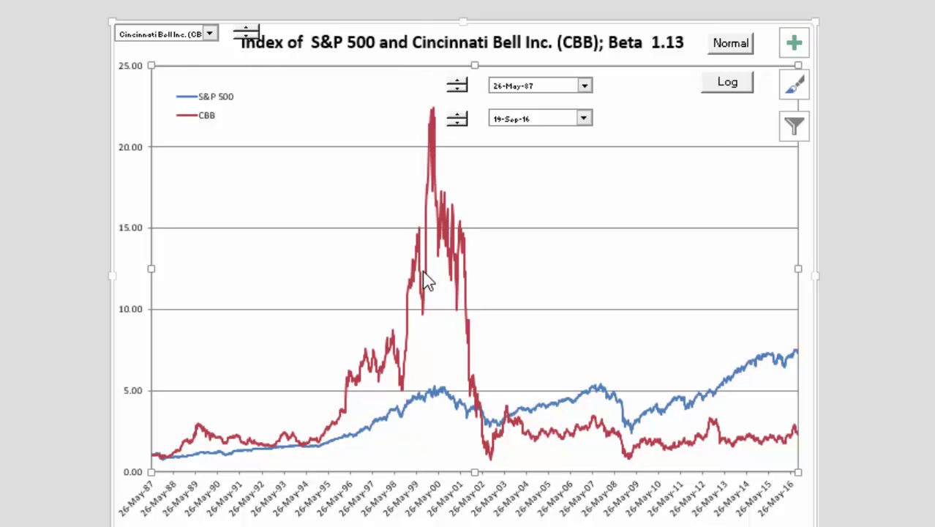
click(585, 86)
scroll(589, 121, up, 1)
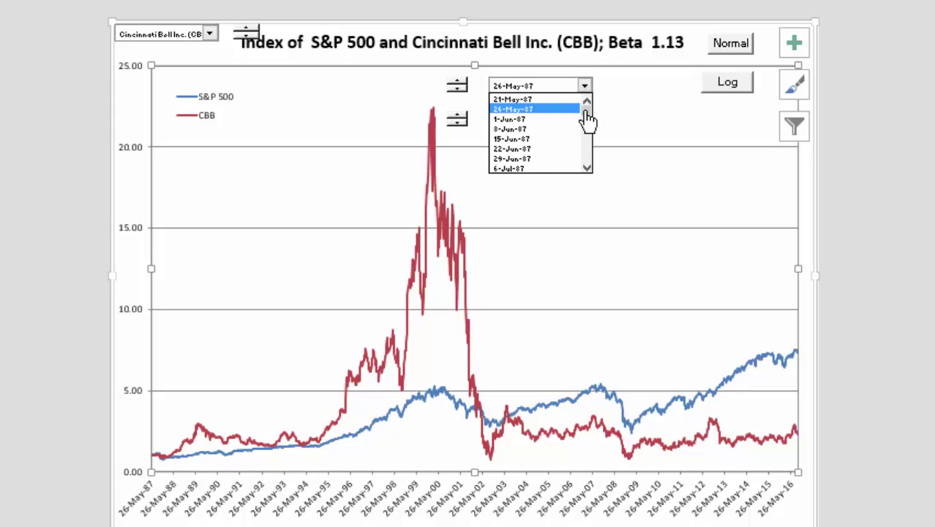
drag(589, 120, 587, 127)
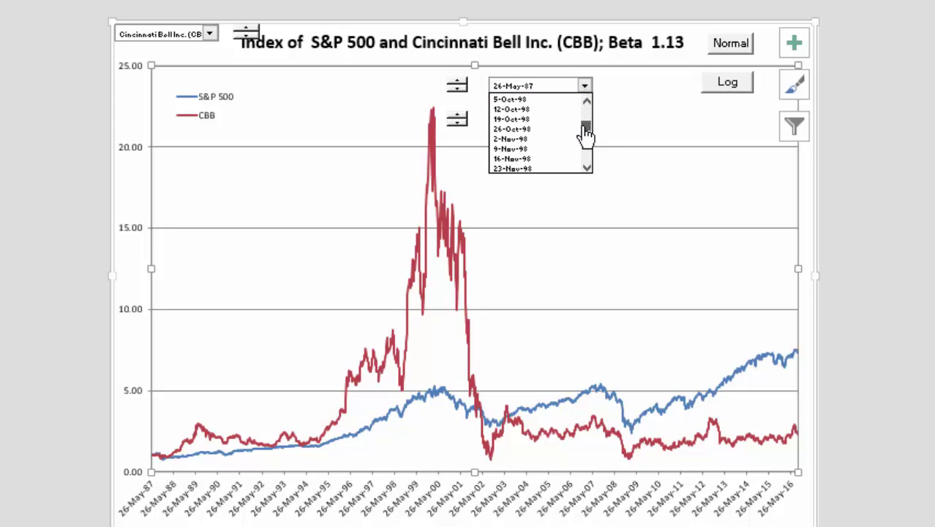
click(520, 159)
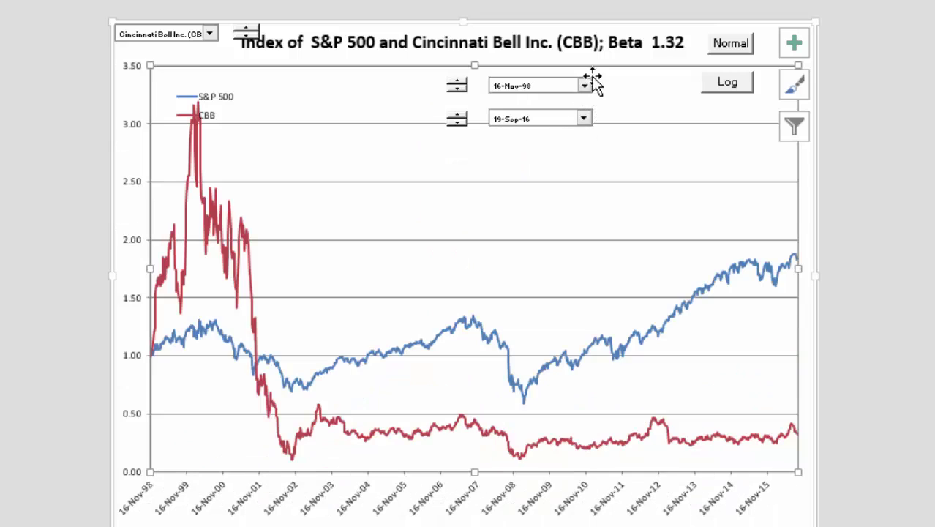
click(585, 86)
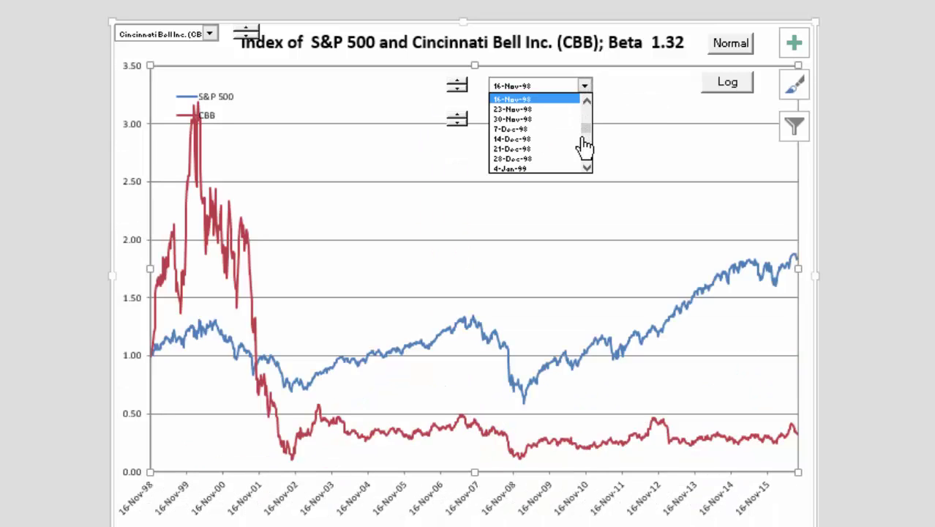
drag(586, 134, 588, 162)
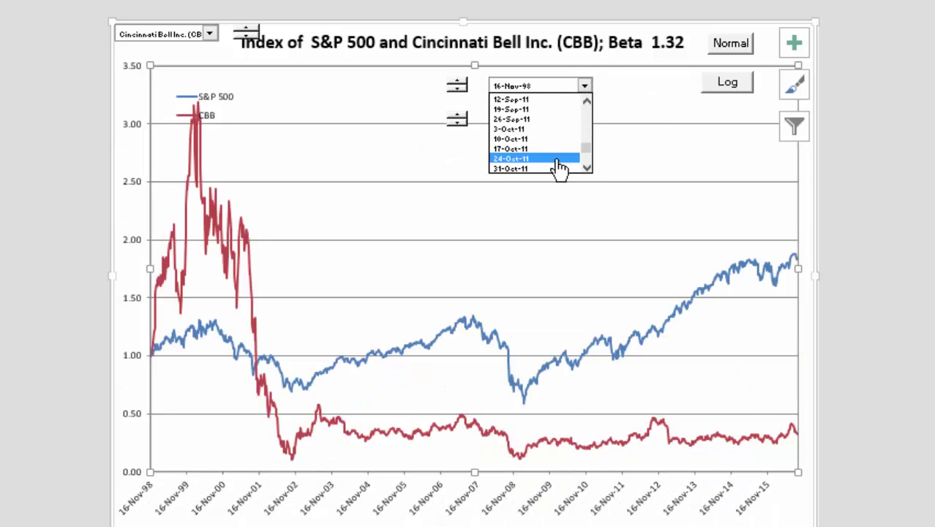
click(526, 130)
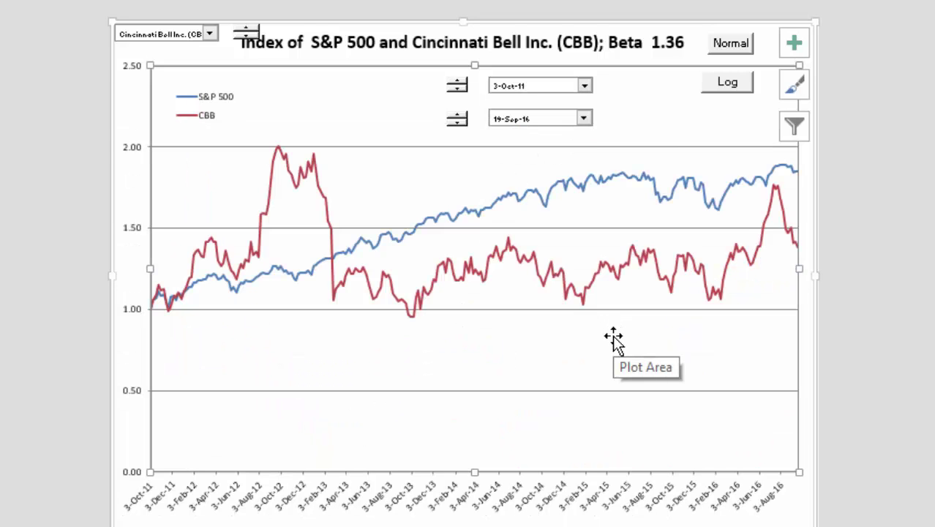
Switch the charted stock to Consolidated Edison
click(209, 34)
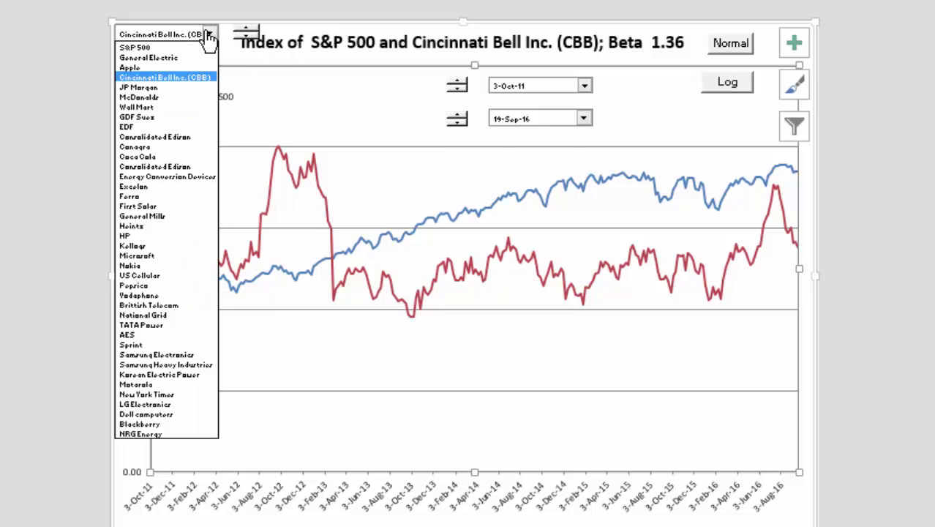
key(Down)
key(Down)
key(Down)
key(Down)
key(Down)
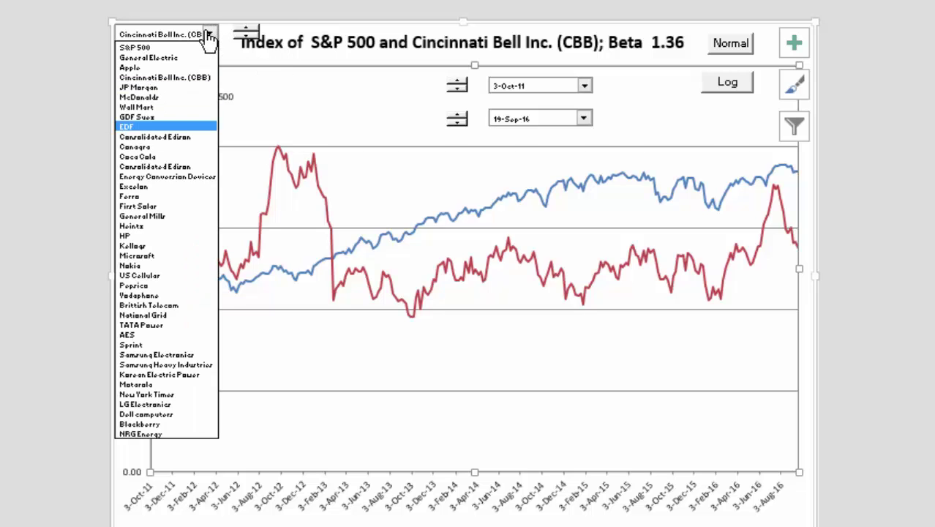
key(Down)
key(Return)
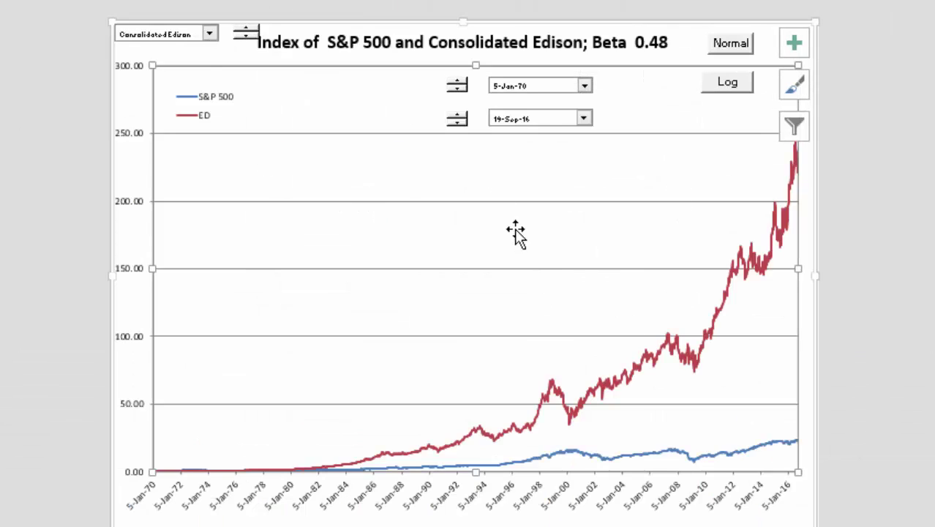
Set the chart period to 17-Nov-08 through 6-Sep-16
click(585, 87)
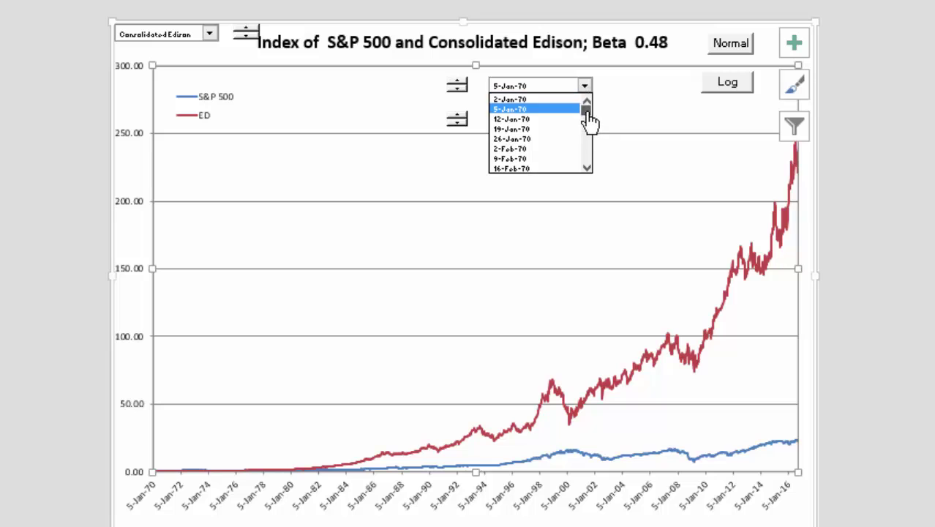
drag(587, 106, 586, 159)
click(545, 158)
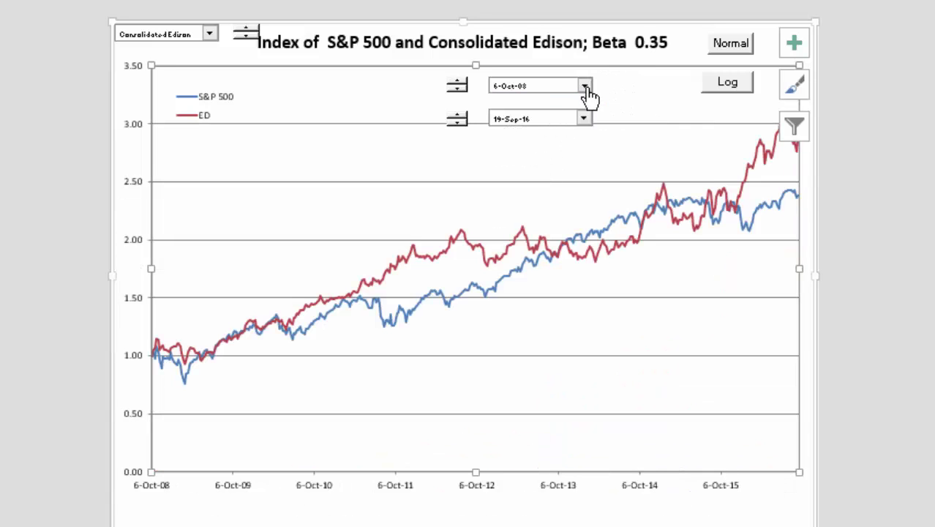
click(586, 87)
click(582, 167)
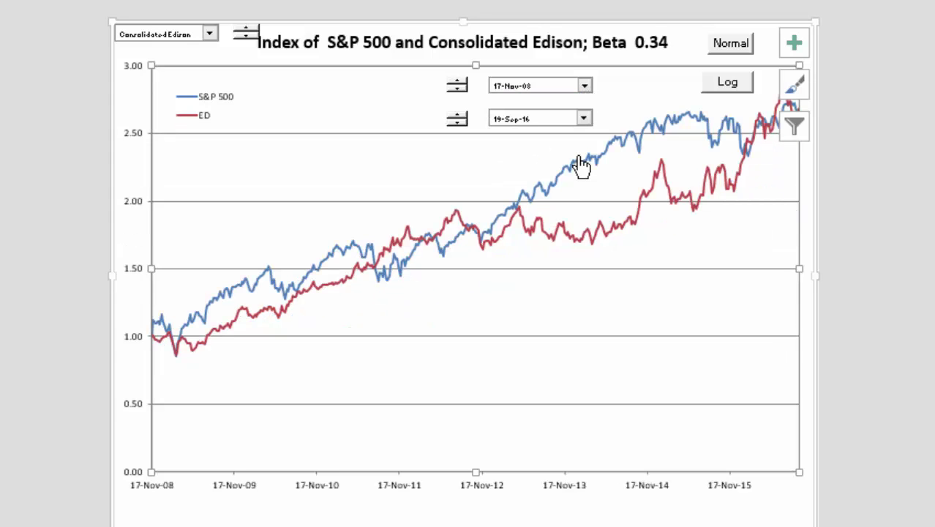
click(584, 119)
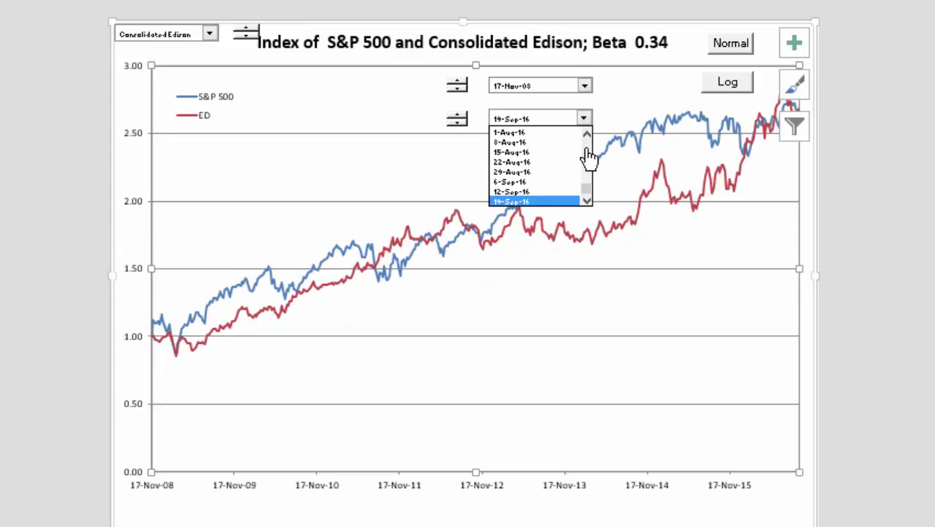
drag(590, 198, 586, 198)
click(541, 181)
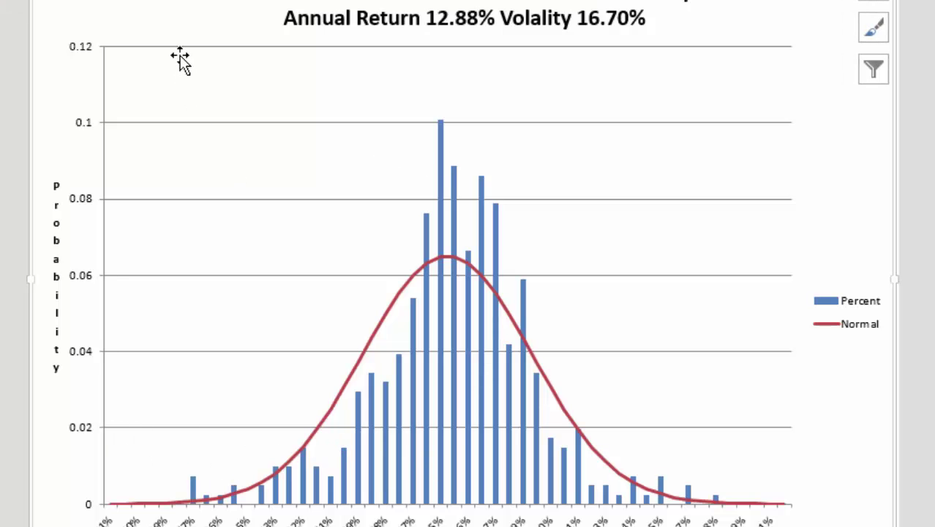
Try distribution start dates such as 1-Jun-98, then reset the start to 19-Jan-70
click(152, 2)
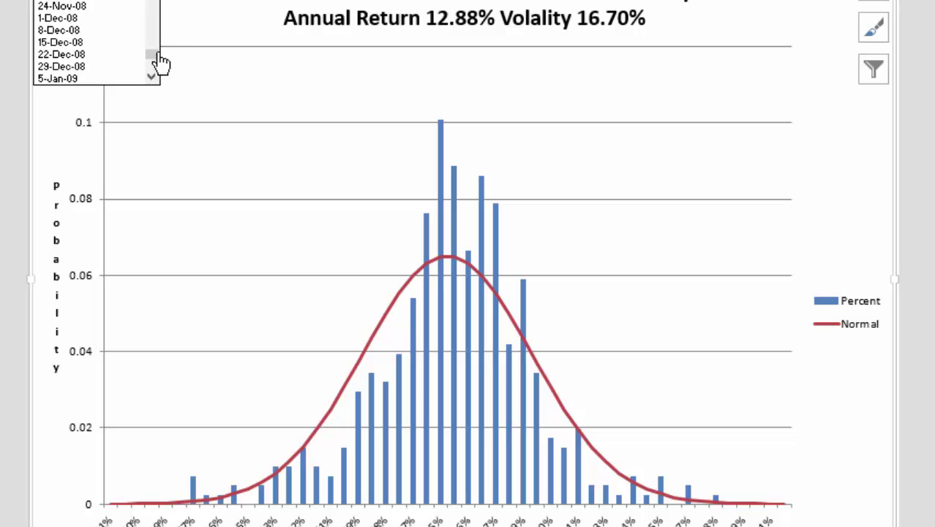
drag(152, 64, 147, 3)
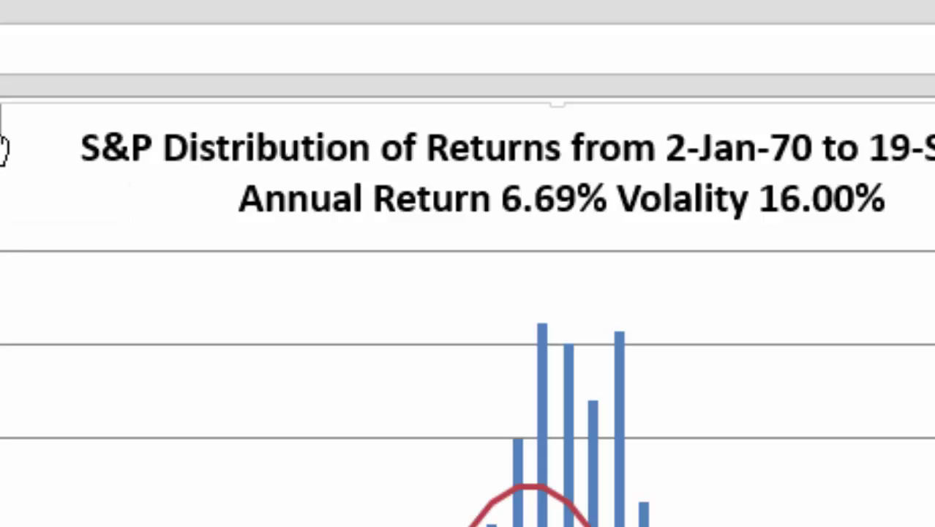
drag(229, 130, 231, 176)
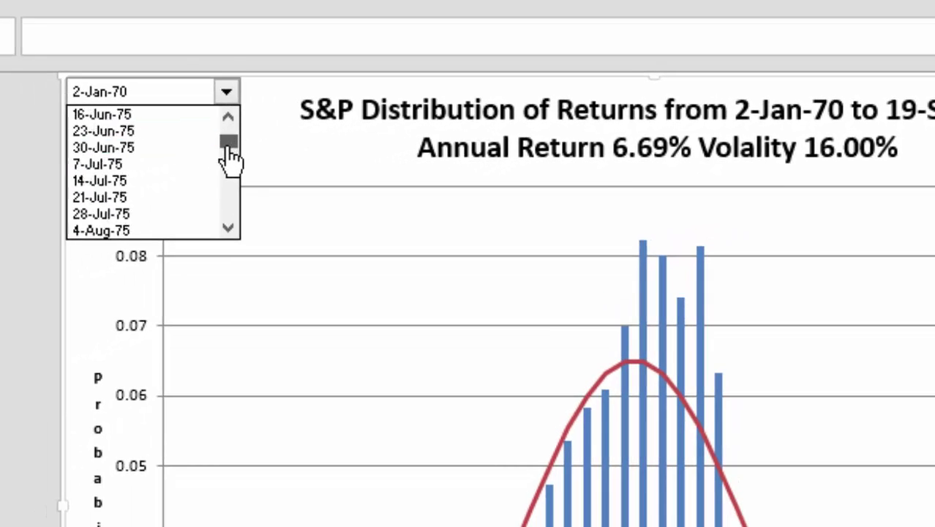
click(245, 163)
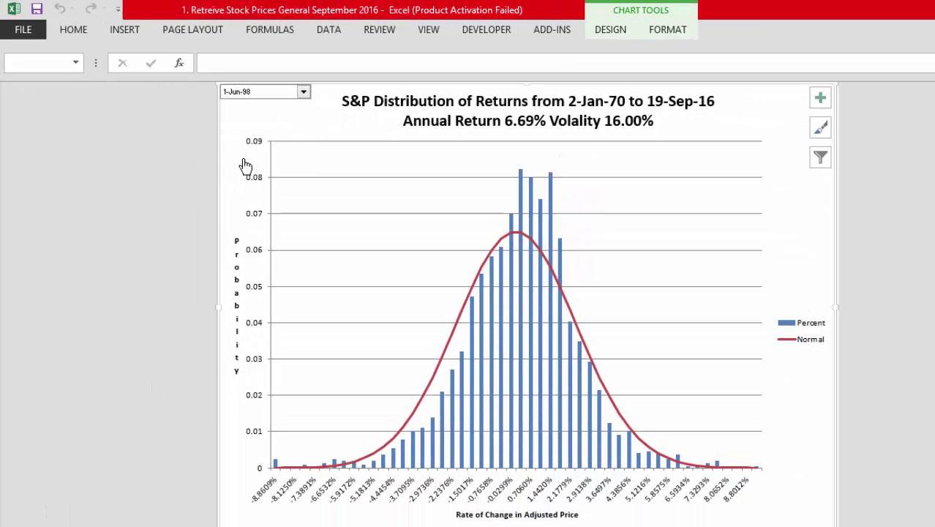
click(303, 91)
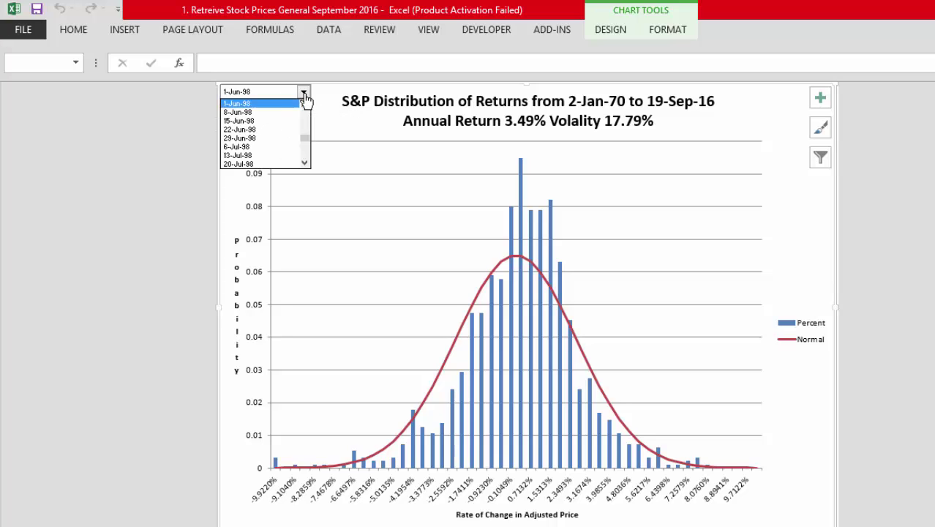
drag(304, 145, 307, 163)
key(Escape)
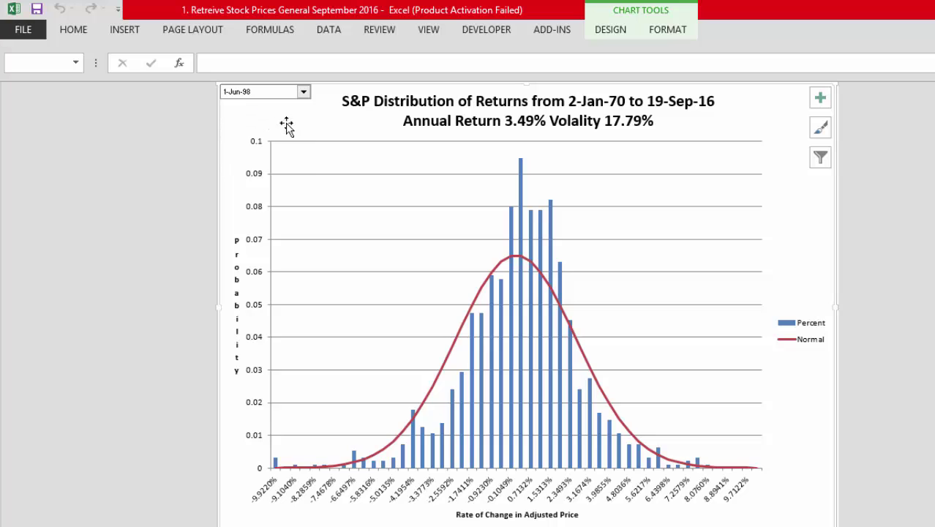
click(303, 92)
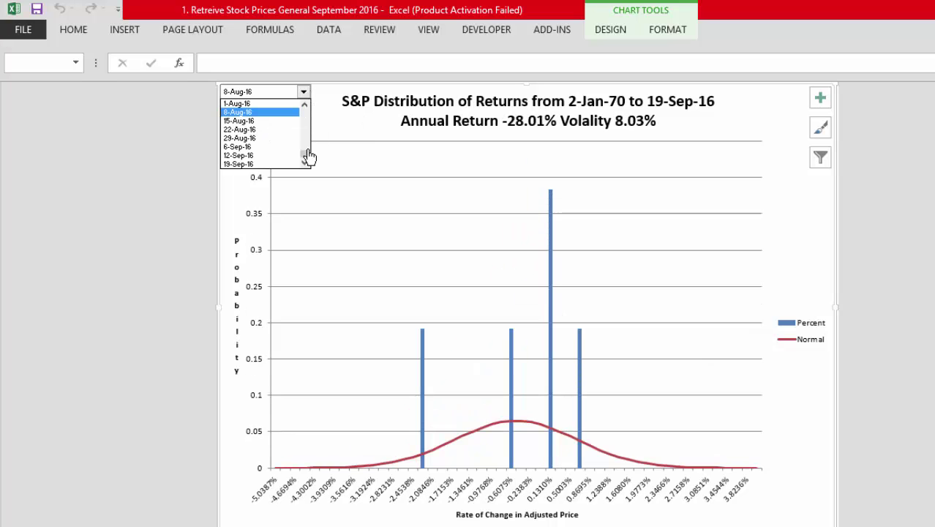
drag(306, 158, 301, 115)
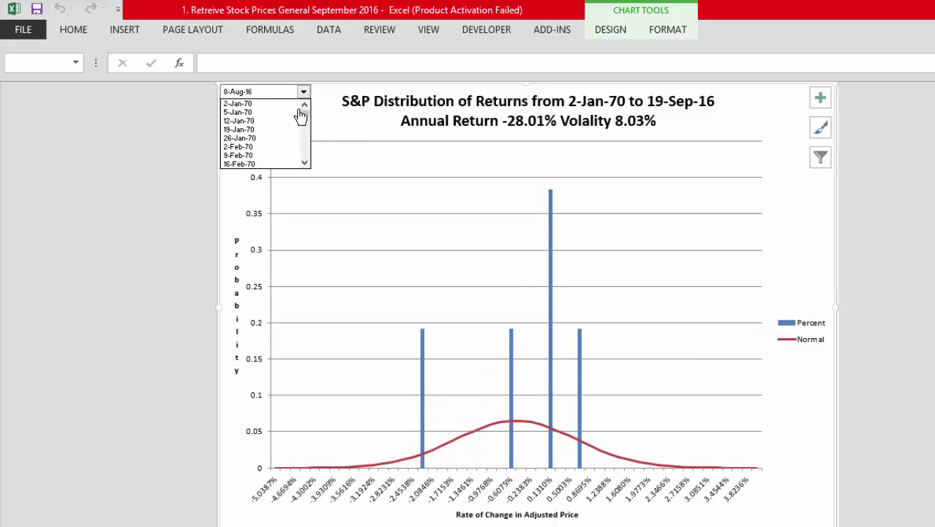
click(240, 130)
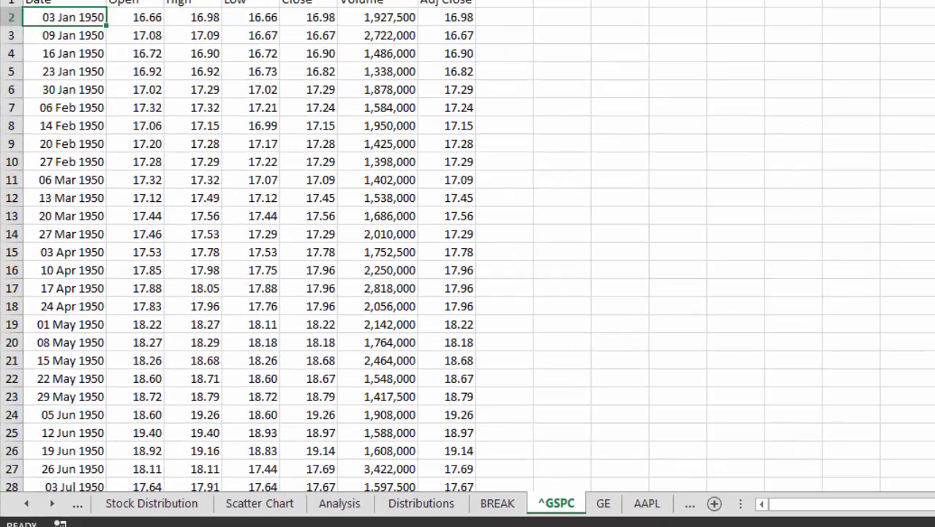
Go to the GE sheet and select cell H2 for the new column
key(ctrl+Page_Down)
key(Right)
key(Right)
key(Right)
key(Right)
key(Right)
key(Right)
key(Right)
key(Right)
key(Right)
key(Down)
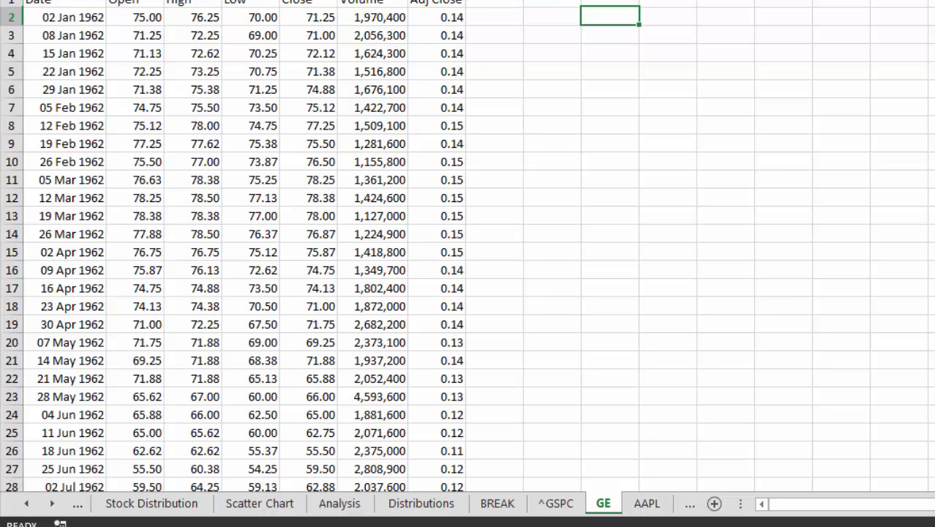
key(Left)
key(Left)
key(Left)
key(Left)
key(Left)
key(Left)
key(Left)
key(Left)
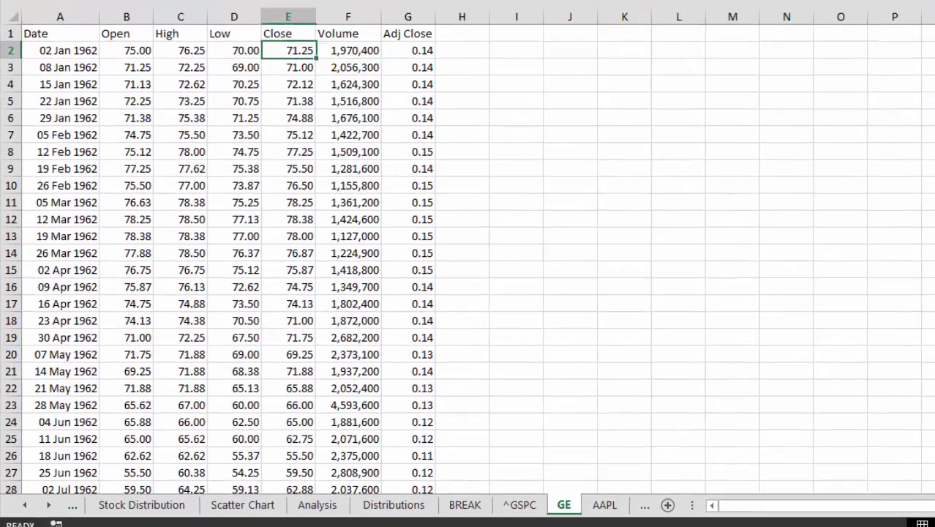
key(Left)
key(Right)
key(Right)
key(Right)
key(Right)
key(Right)
key(Right)
key(Left)
key(Left)
key(Left)
key(Right)
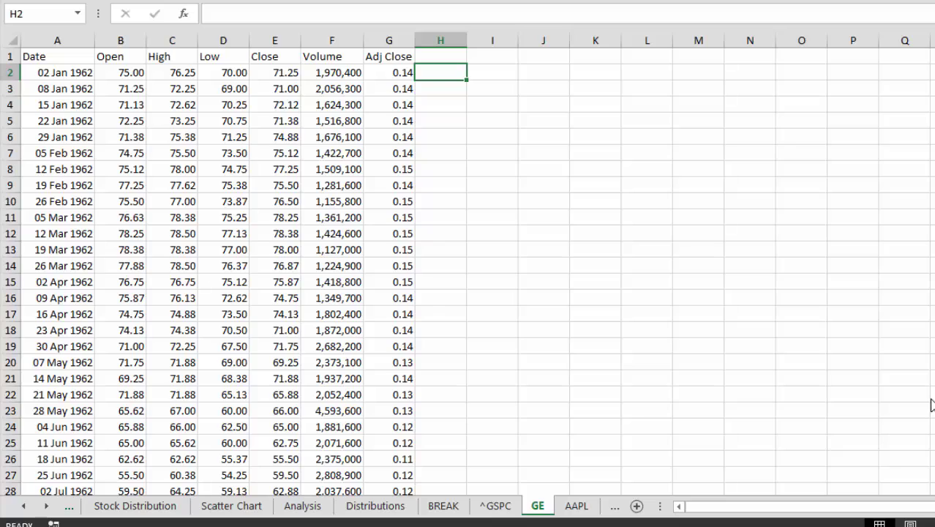
Enter =LOOKUP(A2,'^GSPC'!A:A,'^GSPC'!G:G) in H2 and fill it down column H
text(lo)
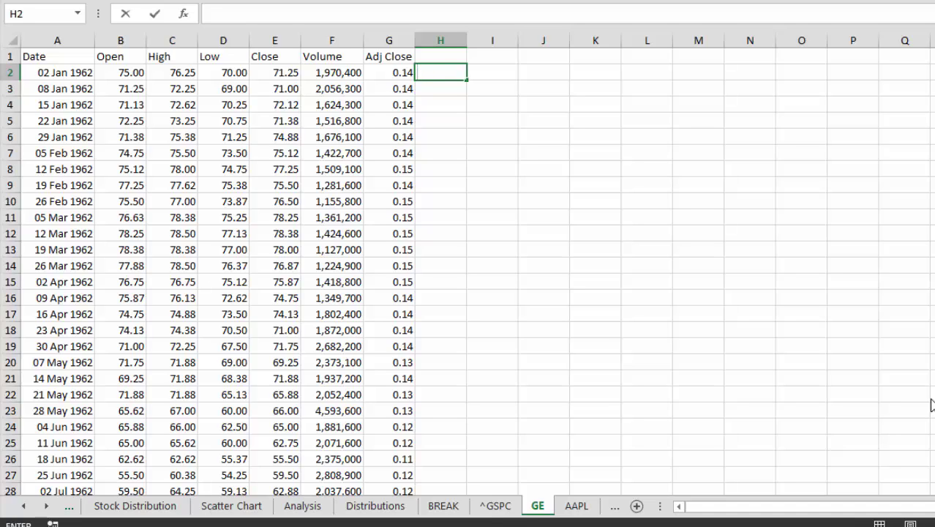
text(-l)
text(l)
text(=l)
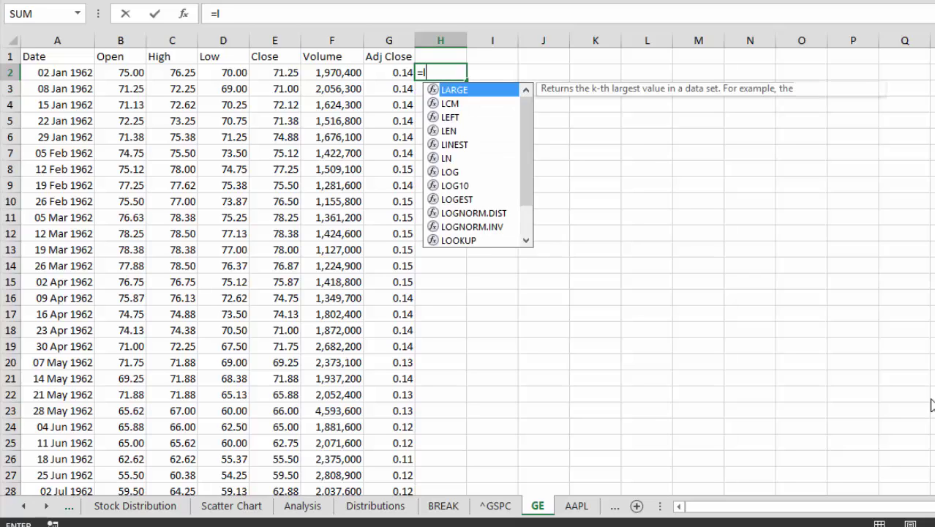
text(oo)
key(Tab)
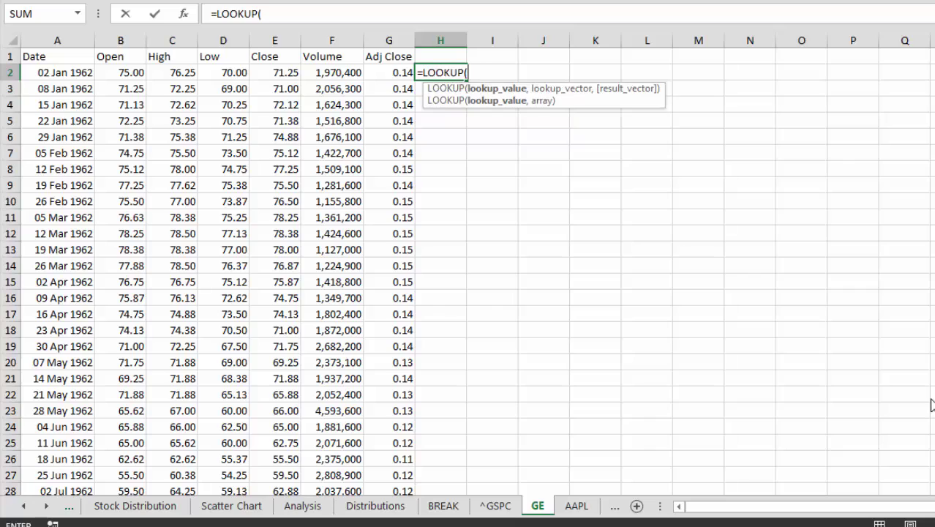
key(Left)
key(Left)
key(Left)
key(Left)
key(Left)
key(Left)
text(,)
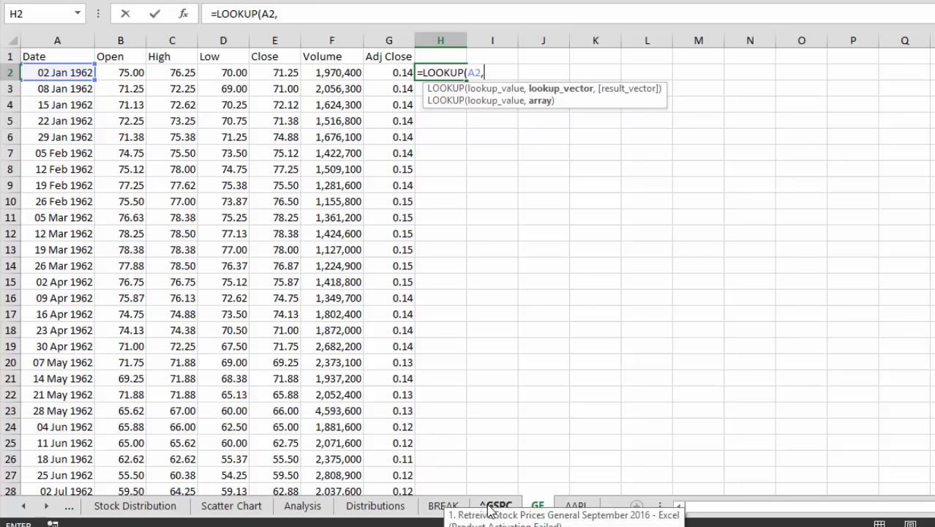
click(492, 506)
click(65, 35)
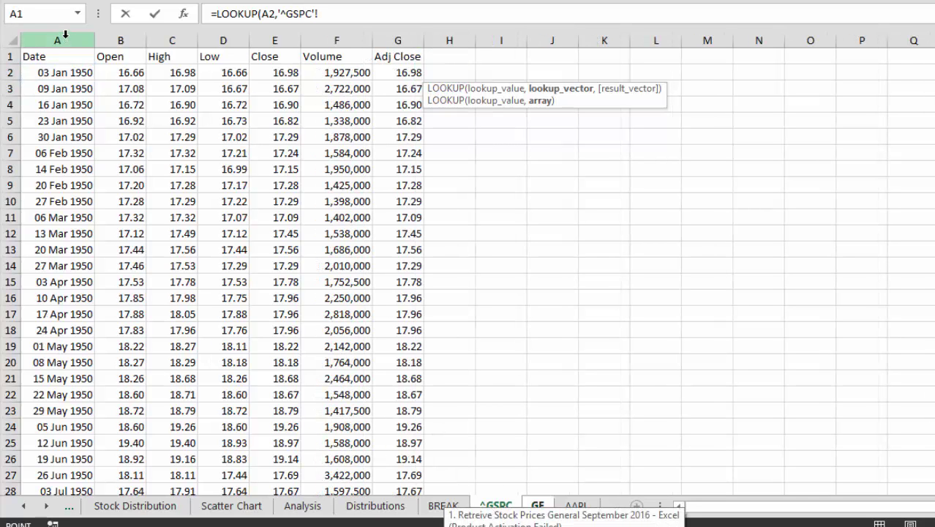
text(A:A,)
click(398, 30)
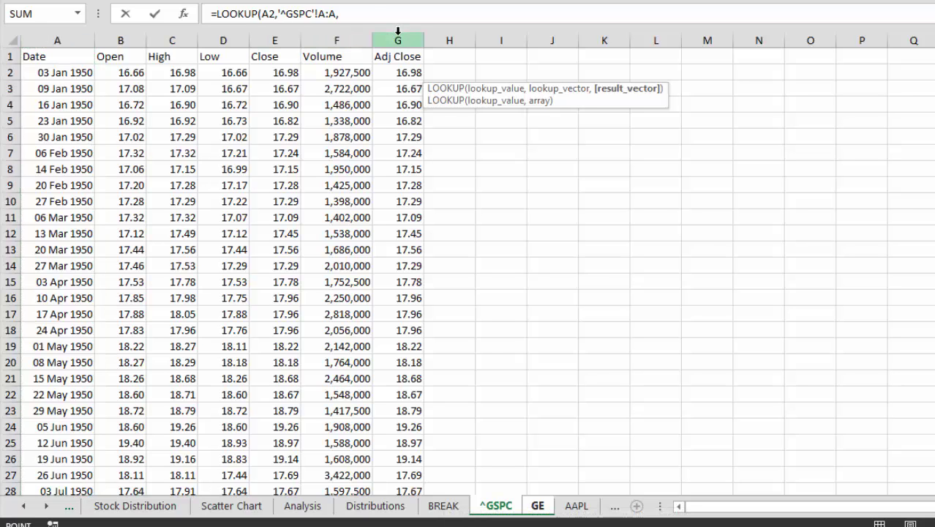
key(Return)
key(Up)
double_click(467, 78)
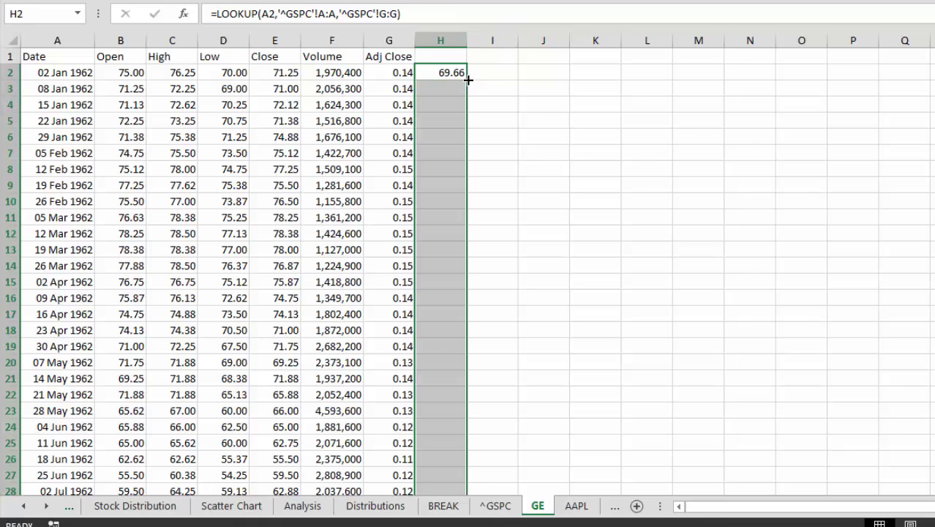
key(Up)
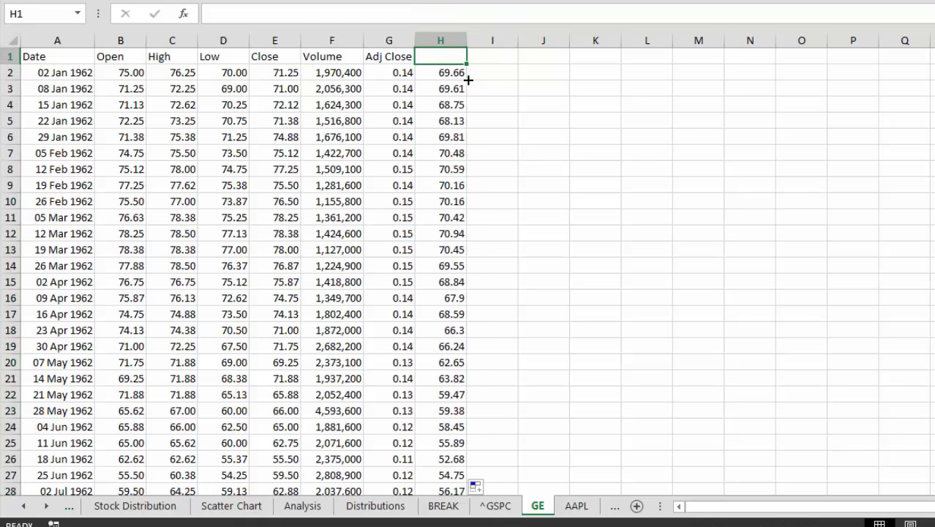
Add the column headings S&P, Change in Stock and Change in Market
text(S&)
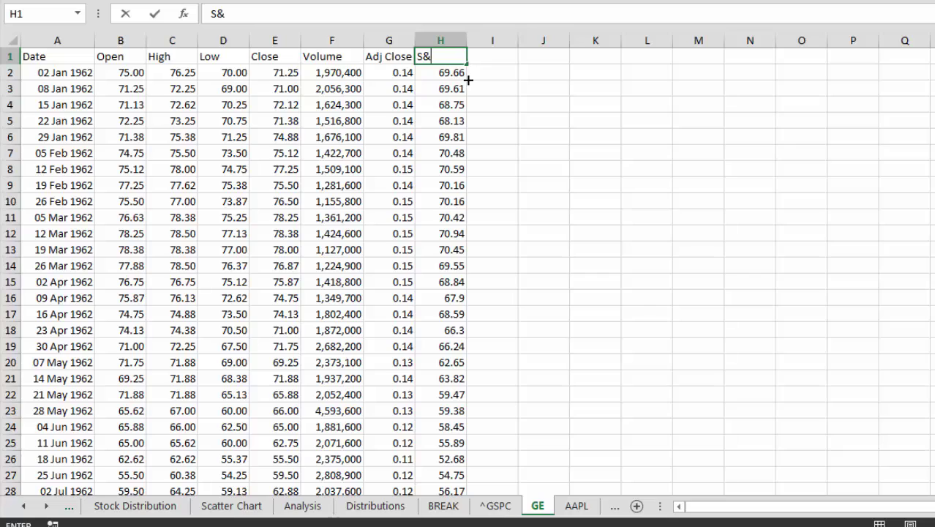
text(P)
key(Return)
key(Up)
key(Right)
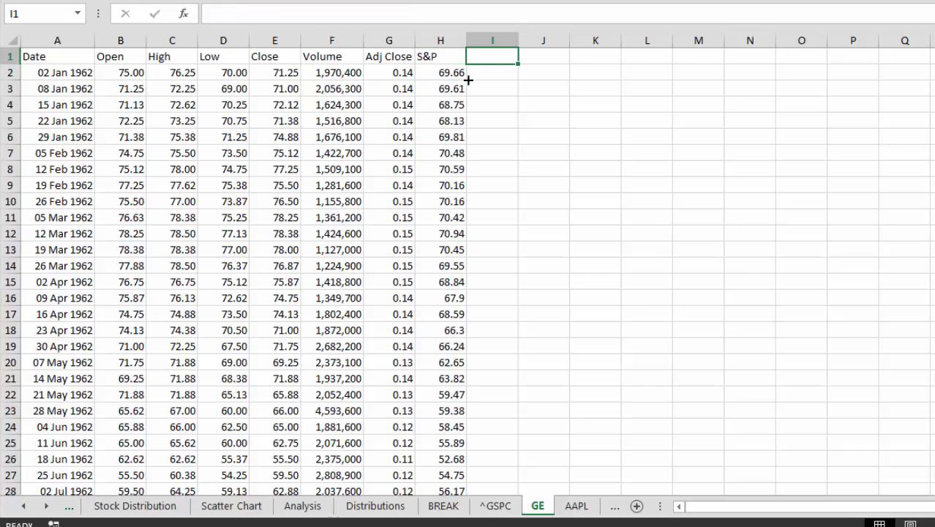
key(Down)
key(Right)
key(Left)
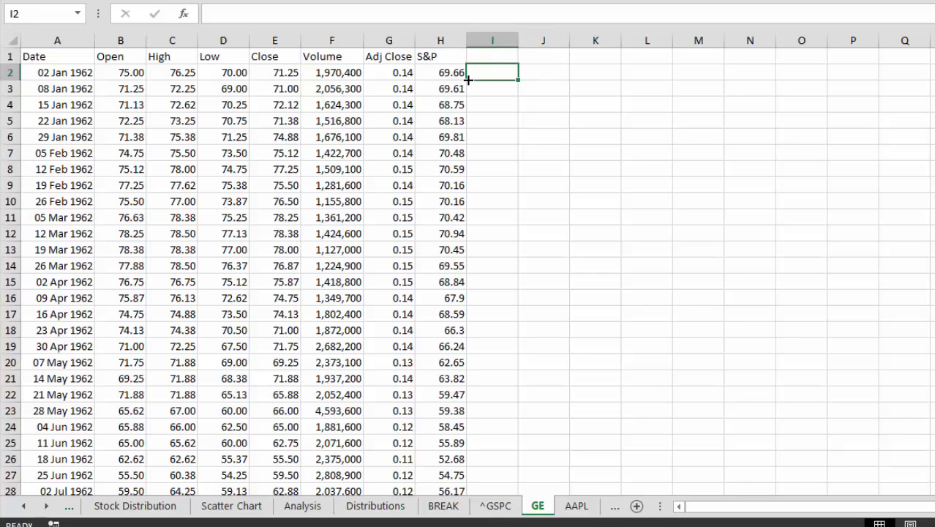
key(Up)
text(C)
text(hange in Stoc)
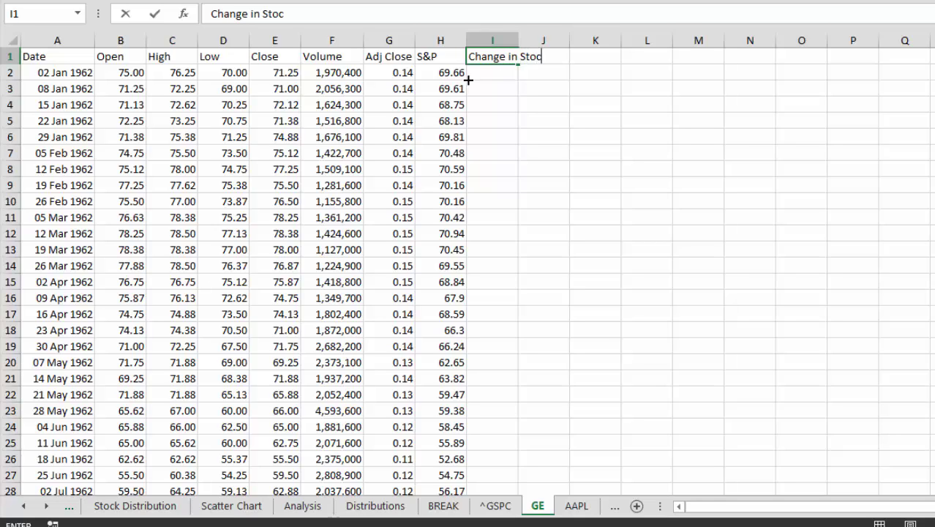
text(k)
key(Tab)
text(Change)
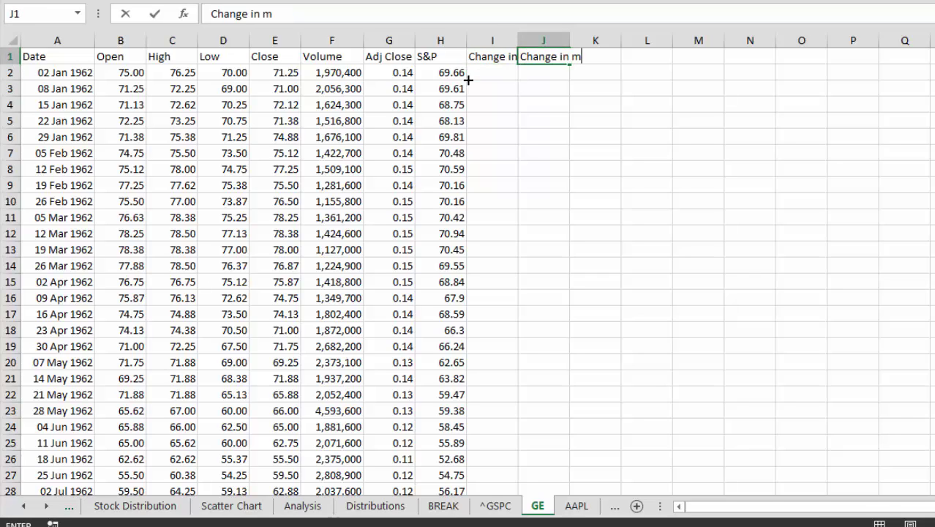
text( in Market)
key(Return)
Enter the stock log return formula =LN(G3/G2) in I3
key(Left)
key(Left)
key(Right)
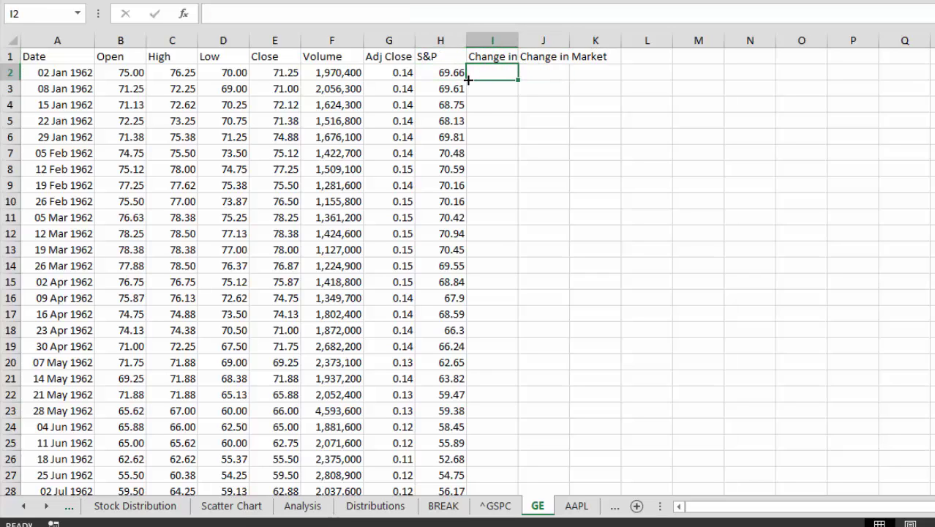
text(=ln()
key(Left)
key(Left)
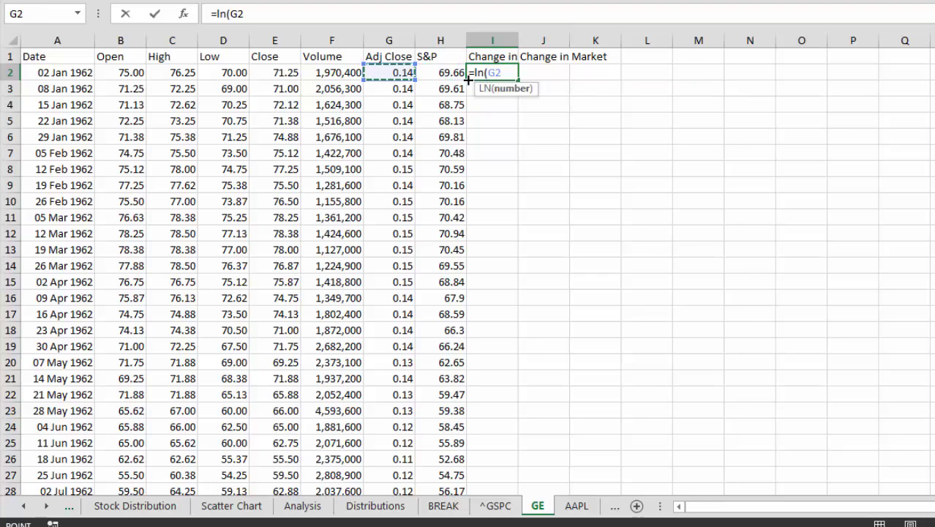
key(Escape)
key(Down)
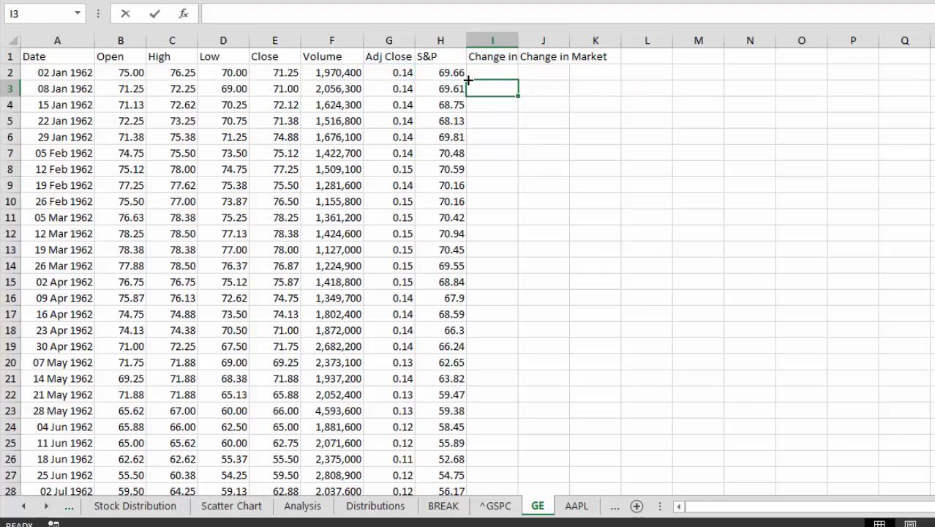
text(=ln()
key(Left)
key(Left)
text(/)
key(Up)
key(Left)
key(Left)
key(Return)
Enter the market log return formula =LN(H3/H2) in J3
key(Up)
key(Right)
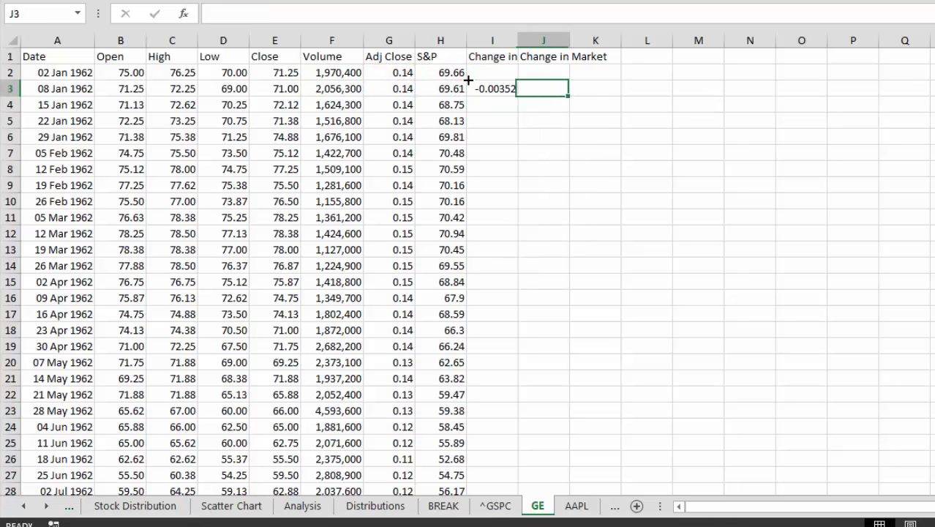
text(=l)
key(BackSpace)
text(n)
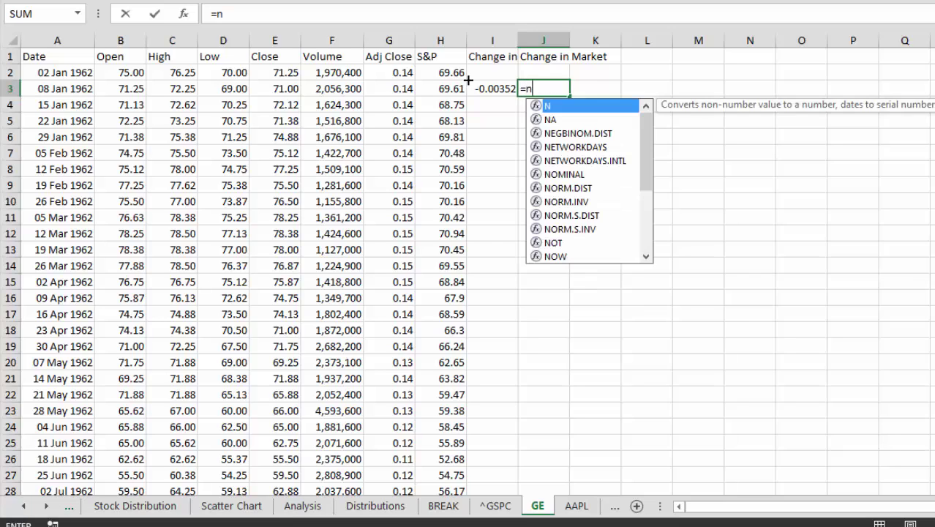
key(BackSpace)
text(ln9)
key(BackSpace)
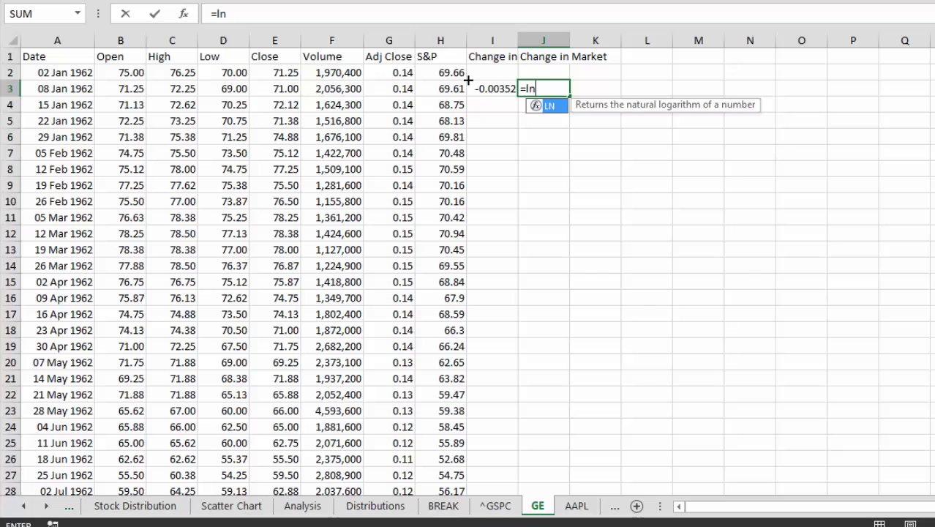
text(()
key(BackSpace)
text(()
click(467, 82)
text(/)
click(469, 76)
key(shift+Tab)
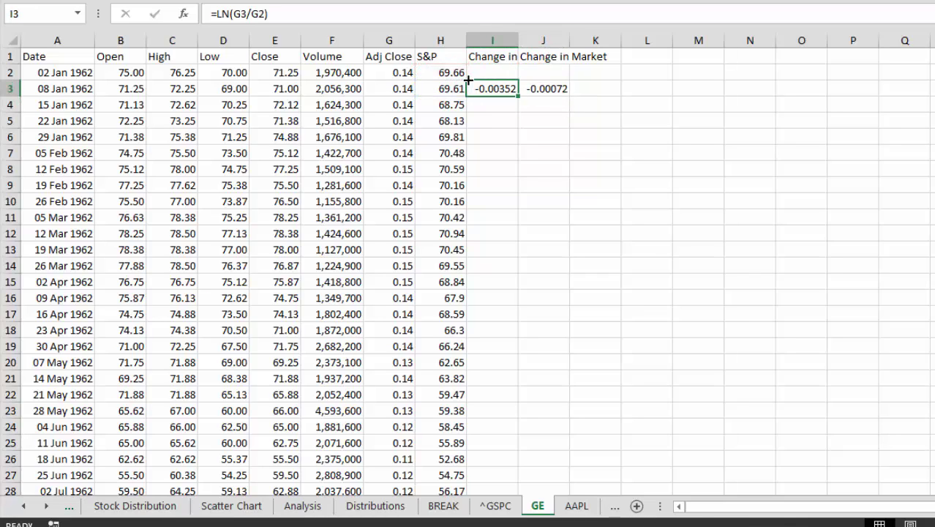
Fill both return formulas in I3:J3 down to the last data row
key(shift+Right)
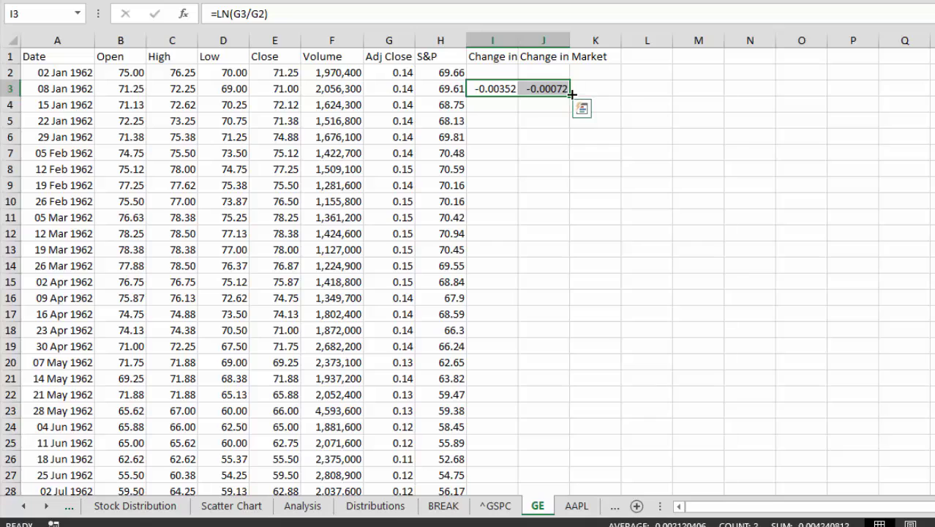
double_click(570, 96)
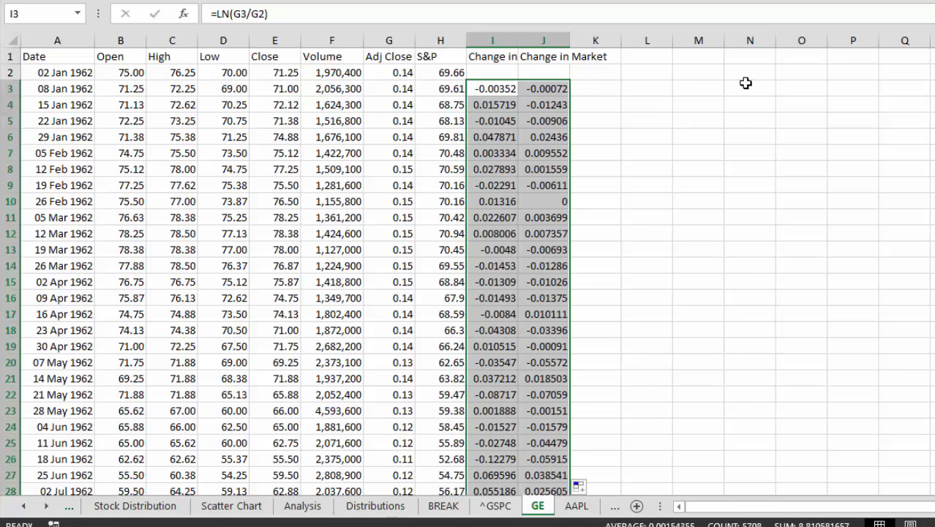
click(667, 94)
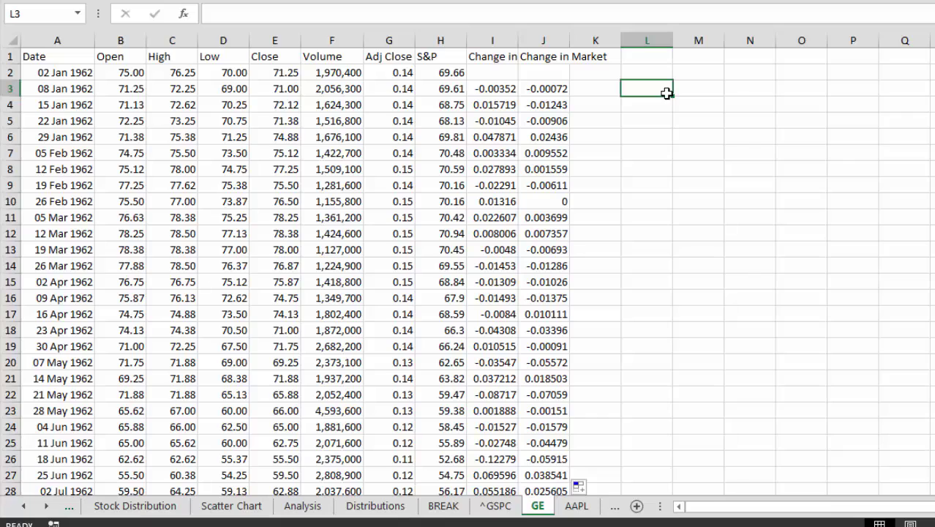
Enter a SLOPE formula over the column I returns from I3 and column J returns from J3
text(=)
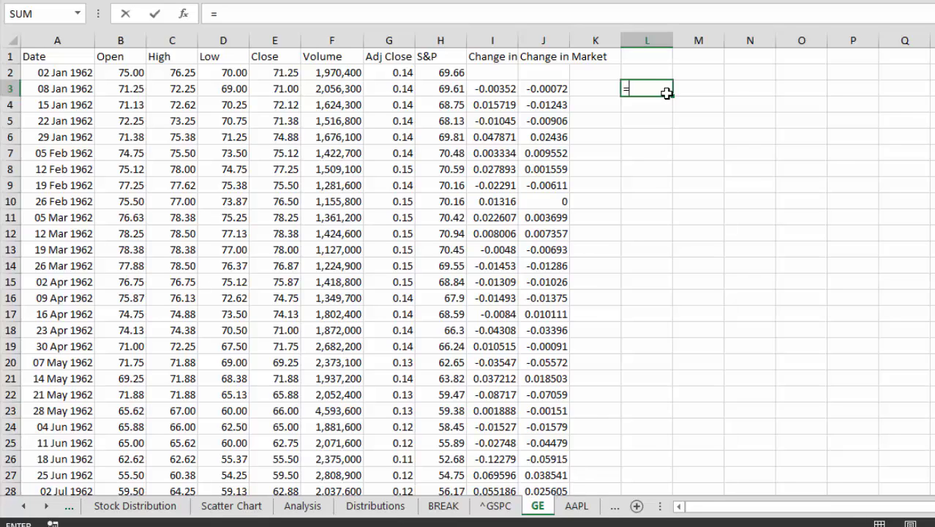
text(slope()
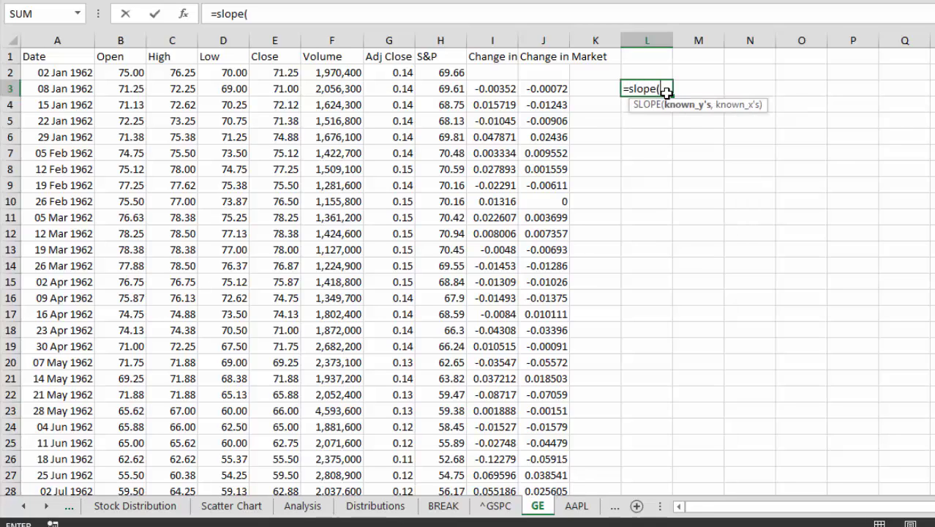
key(Left)
key(Left)
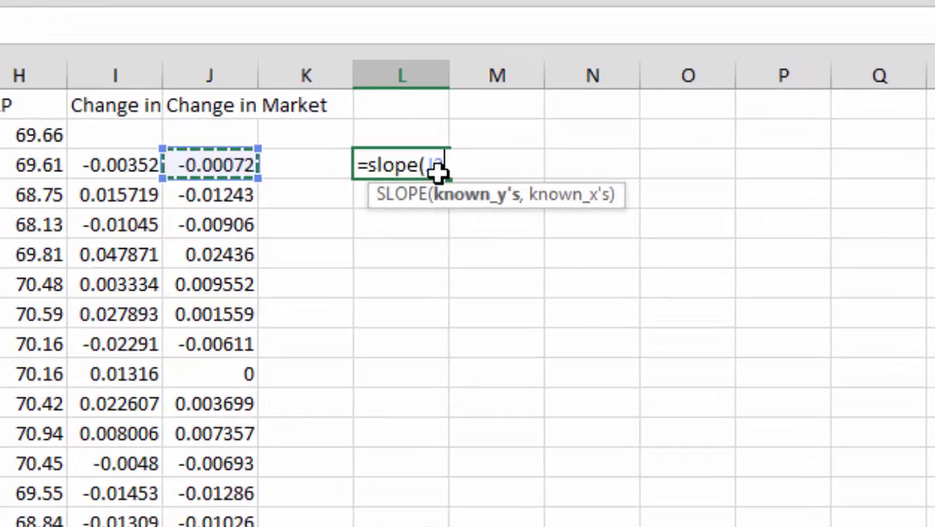
key(Left)
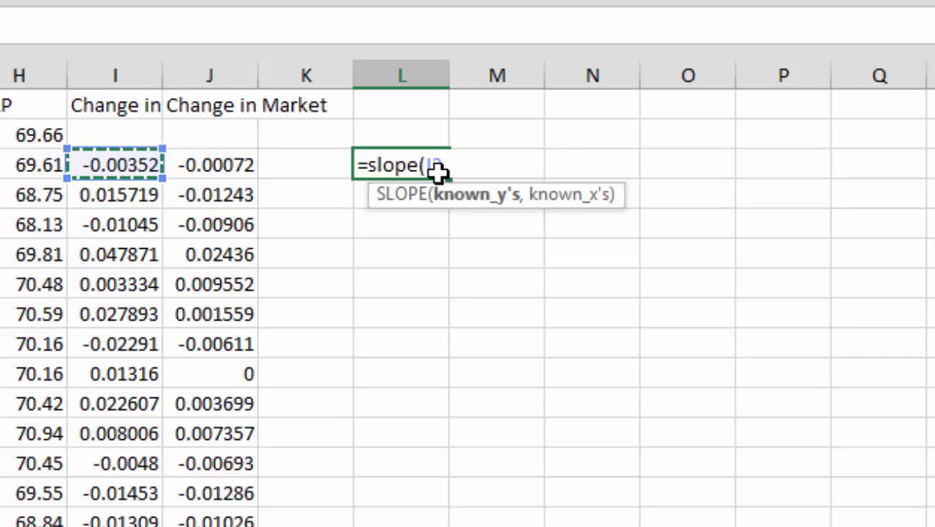
key(ctrl+shift+Down)
text(,)
key(Up)
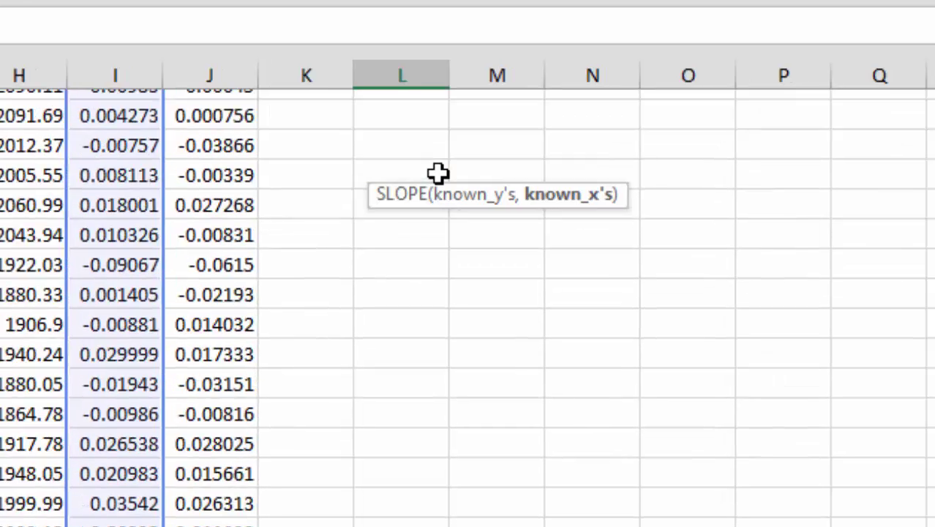
key(Left)
key(Down)
key(Left)
key(ctrl+shift+Down)
scroll(438, 173, up, 1)
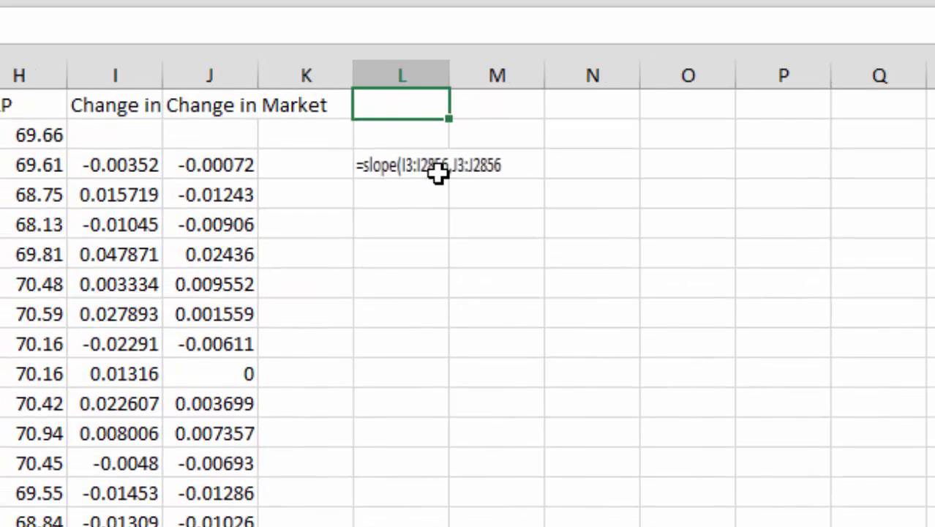
text())
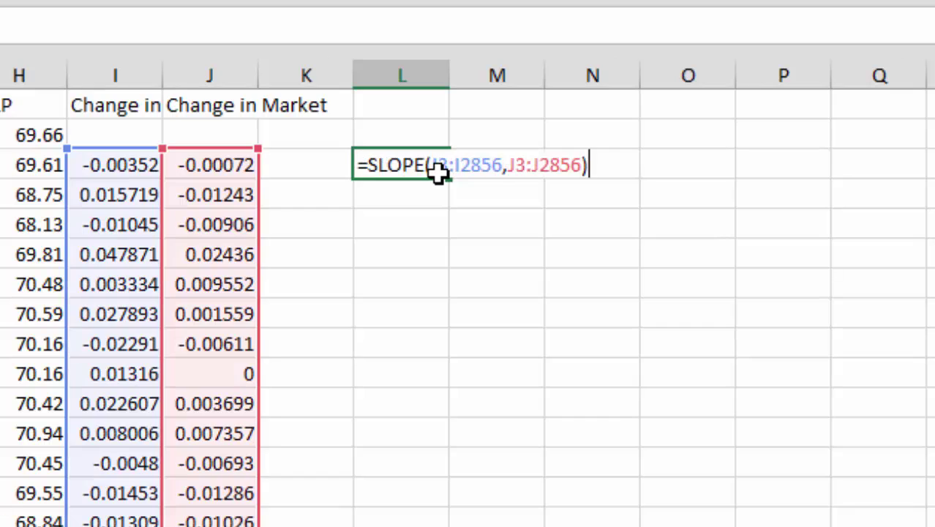
key(Return)
Re-point the SLOPE formula's second range to J3 through the end of column J
click(438, 173)
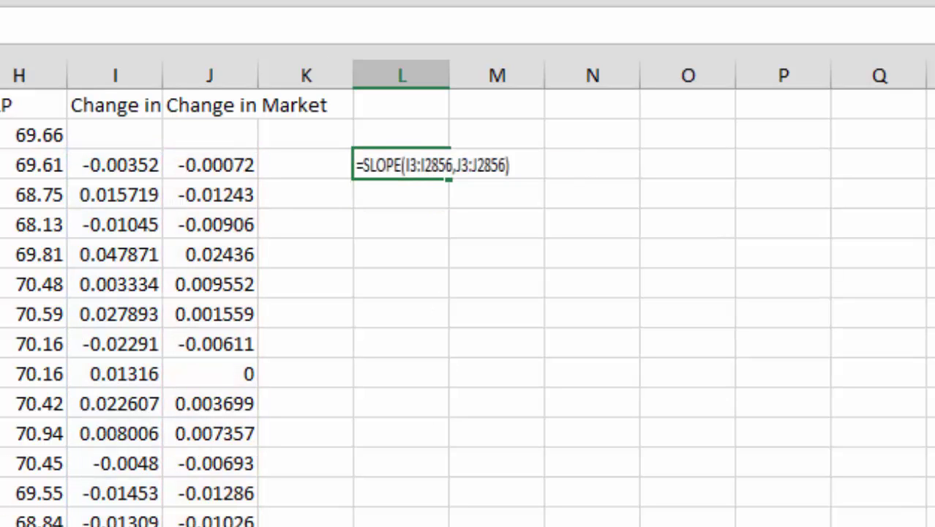
text(,)
key(Up)
key(Up)
key(Left)
key(Left)
Return to the beta result in L6, which shows 1.16838
key(Up)
key(Up)
key(Up)
key(Down)
key(Down)
key(ctrl+shift+Down)
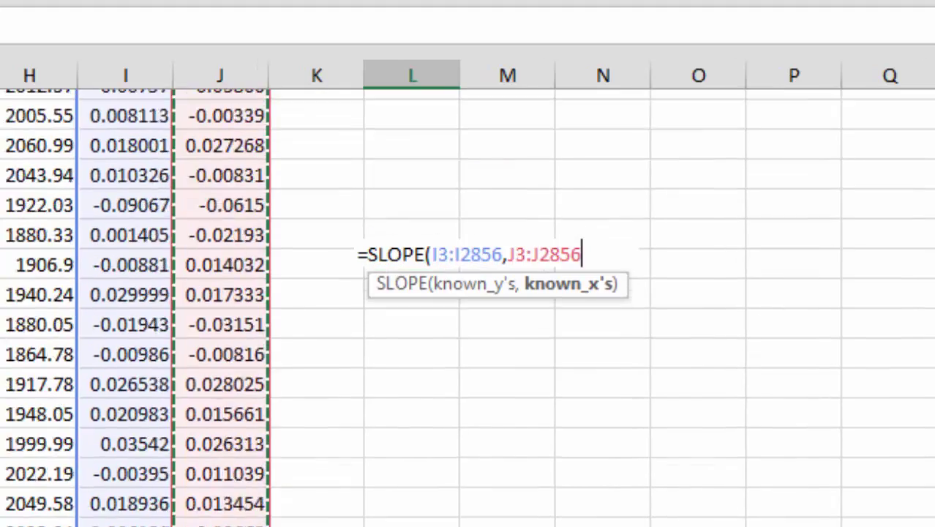
key(Return)
key(Up)
key(Up)
key(Up)
key(Up)
key(Up)
key(Up)
key(Down)
key(Down)
key(Down)
key(Down)
key(Down)
key(Down)
key(Right)
key(Up)
key(Left)
key(Right)
key(Right)
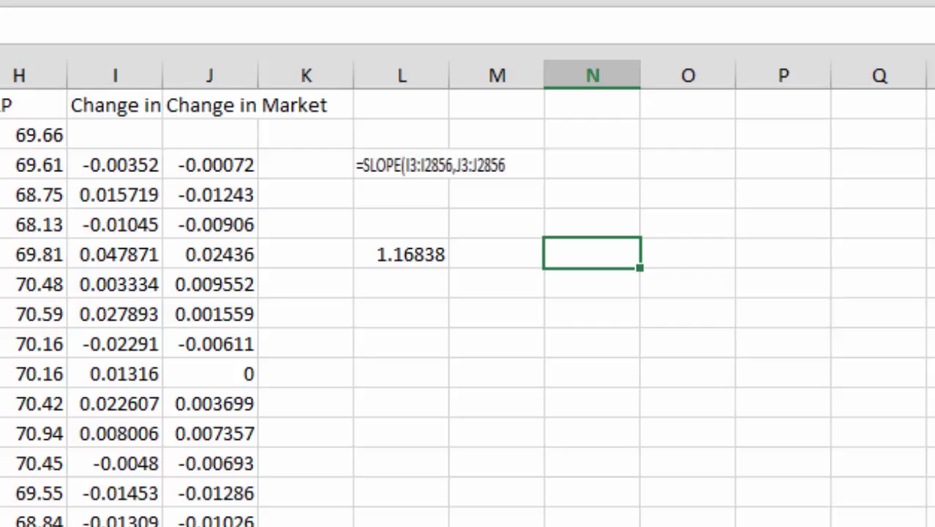
key(Left)
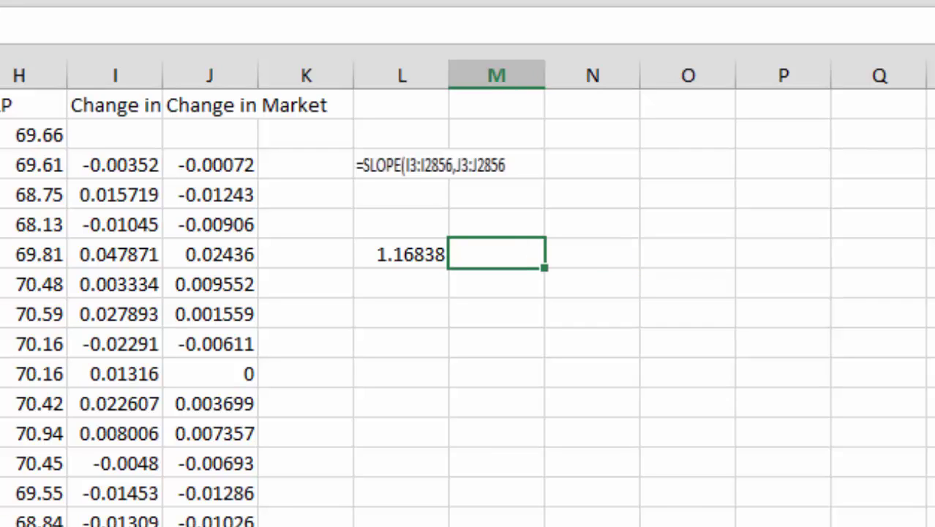
key(Left)
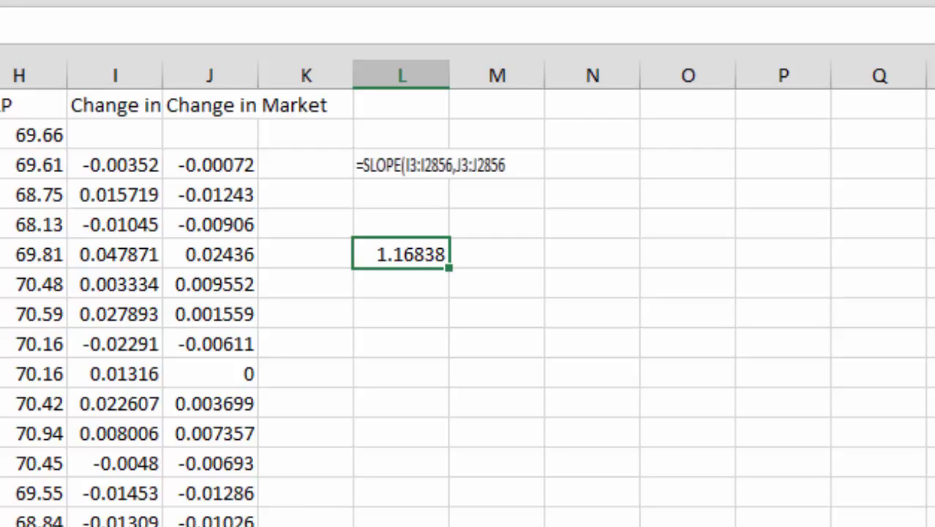
Make O6 reference the last date in column A, A2856 (19 Sep 2016)
key(Right)
key(Right)
key(Right)
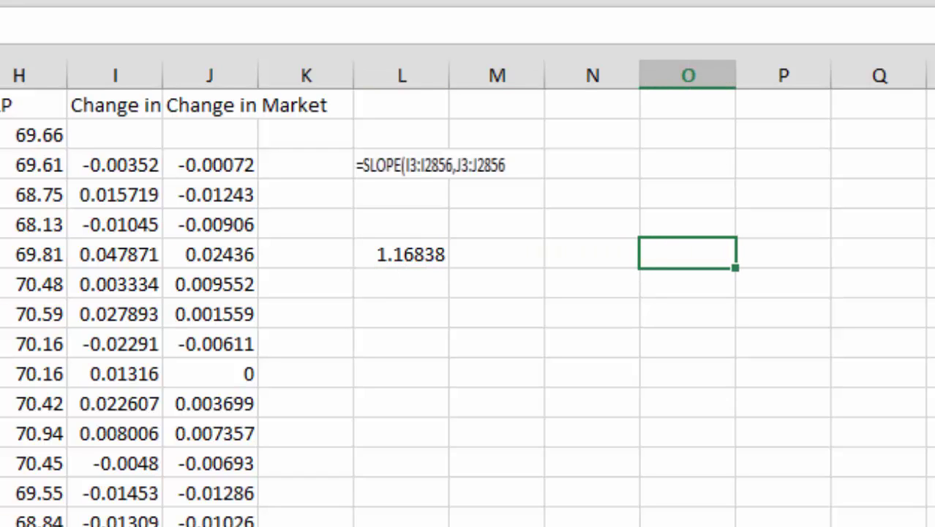
text(=)
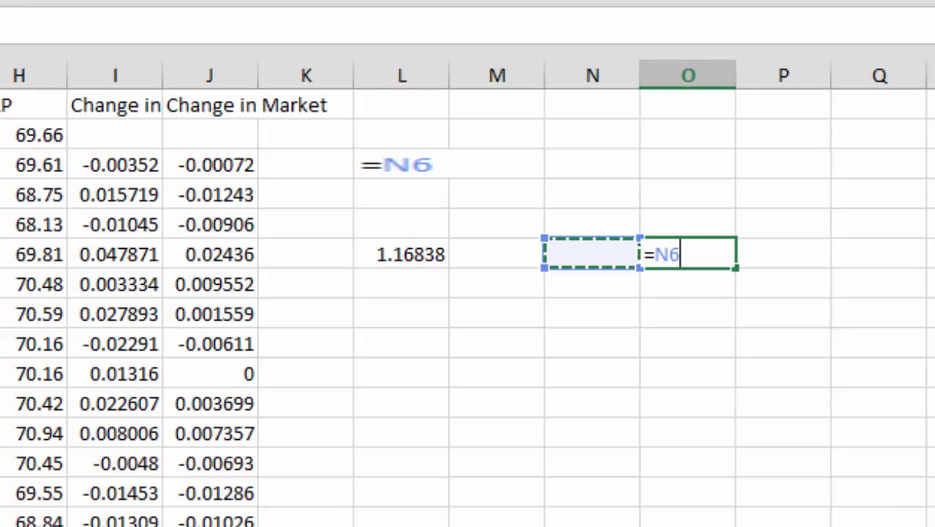
key(Left)
key(Left)
key(Left)
key(Left)
key(Left)
key(Left)
key(Left)
key(Left)
key(ctrl+Down)
key(Down)
key(Up)
key(Return)
key(Up)
key(Up)
key(Up)
key(Up)
key(Up)
key(Up)
key(Down)
key(Down)
key(Down)
key(Down)
key(Down)
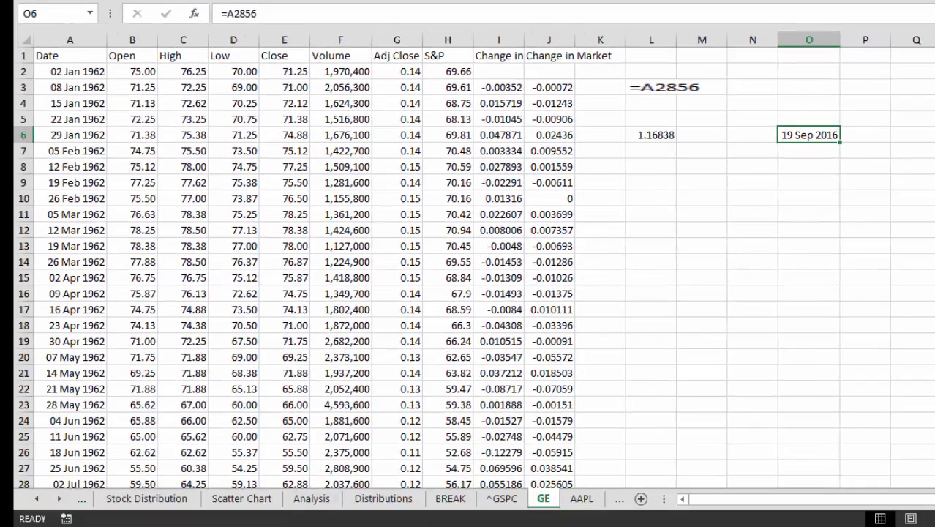
key(Down)
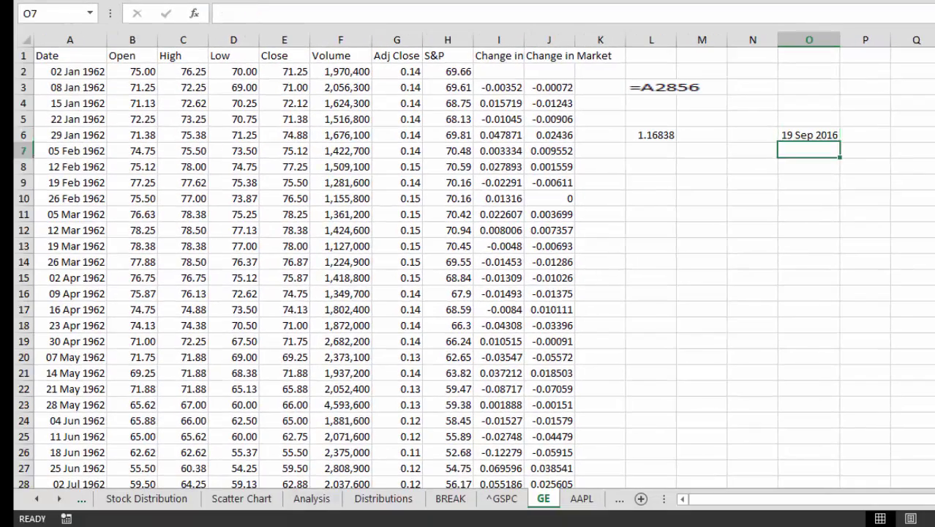
Enter =60*30 in O7 to give 1800 days
text(=)
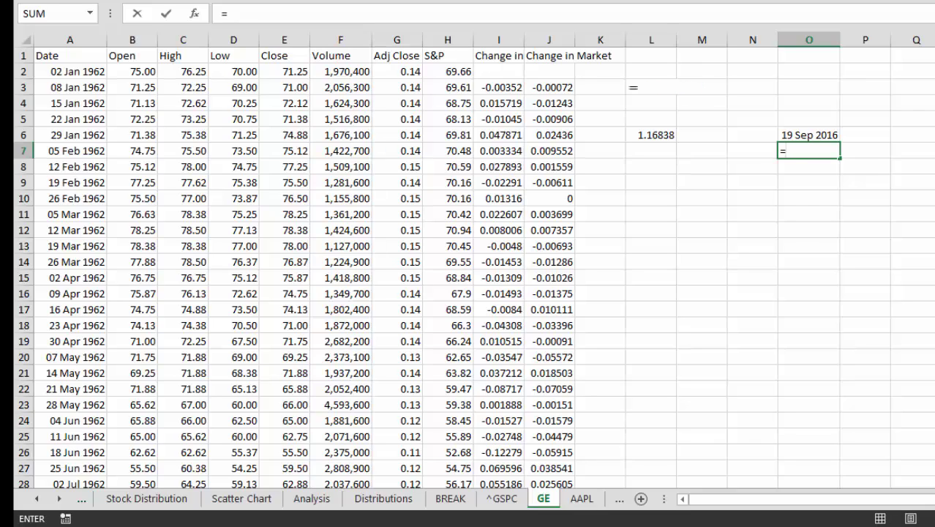
text(da)
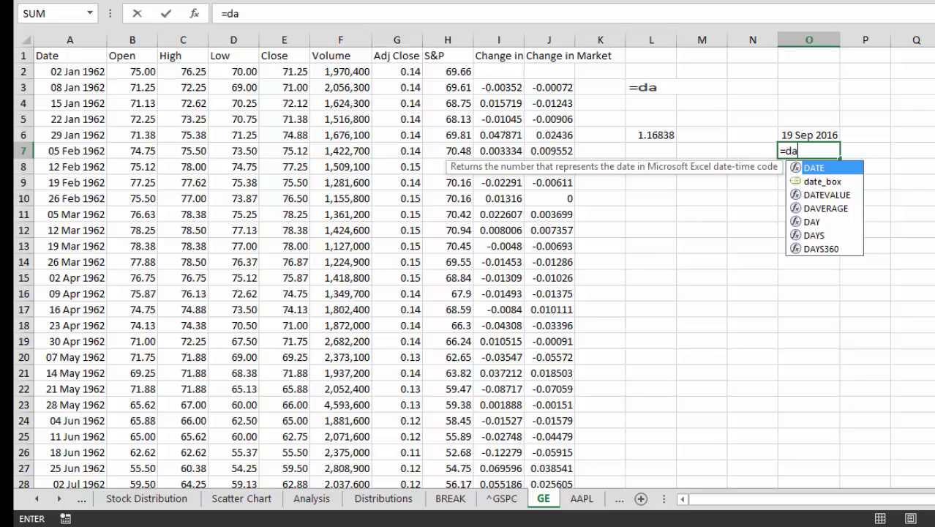
key(Escape)
key(Escape)
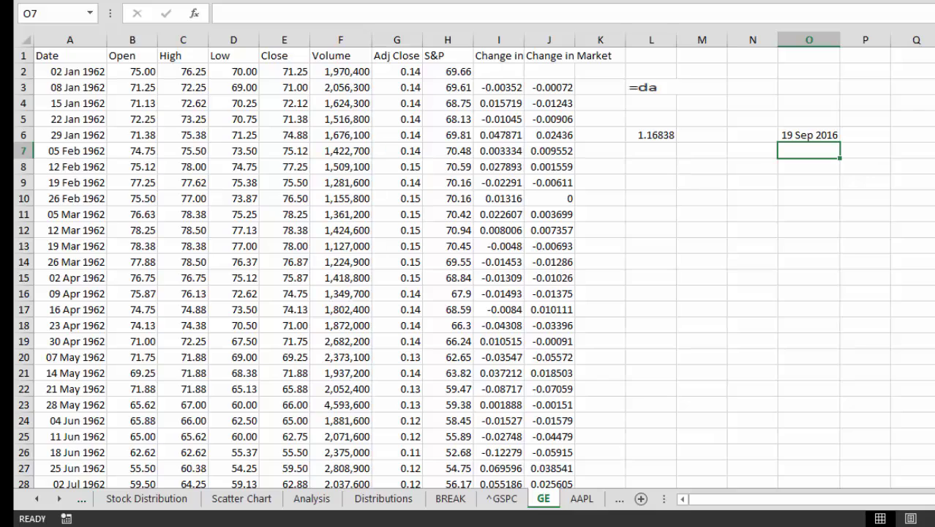
text(=60)
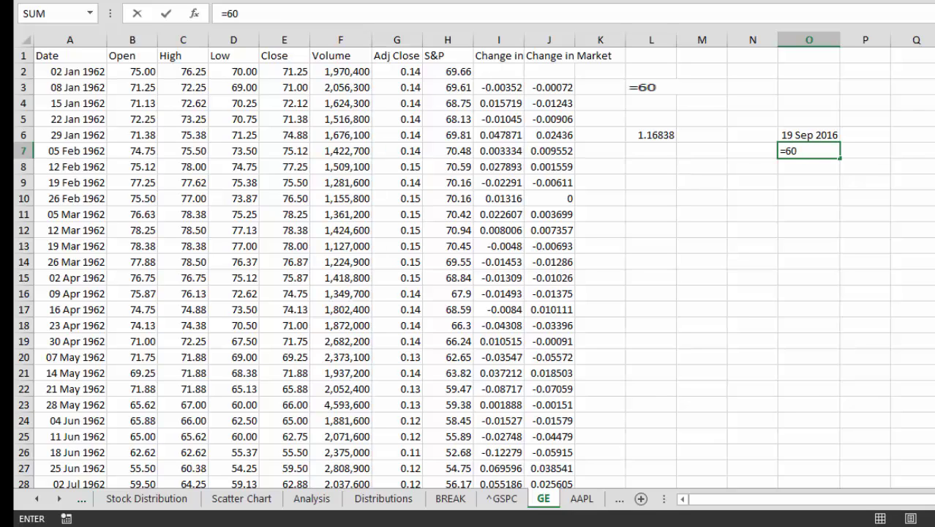
text(*30)
key(Return)
key(Up)
key(Up)
key(Down)
key(Down)
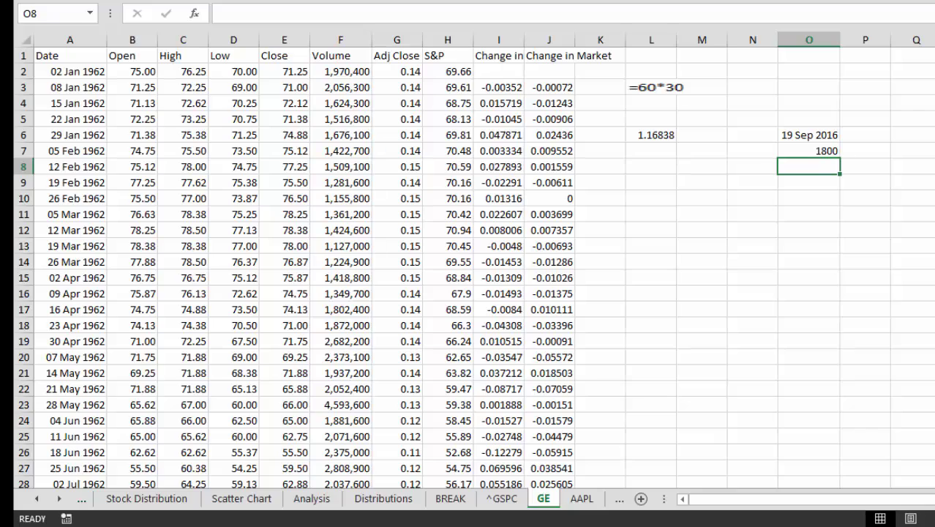
key(Up)
key(Up)
key(Down)
key(Down)
Confirm O8 holds =O6-O7, showing the start date 16 Oct 2011
text(=)
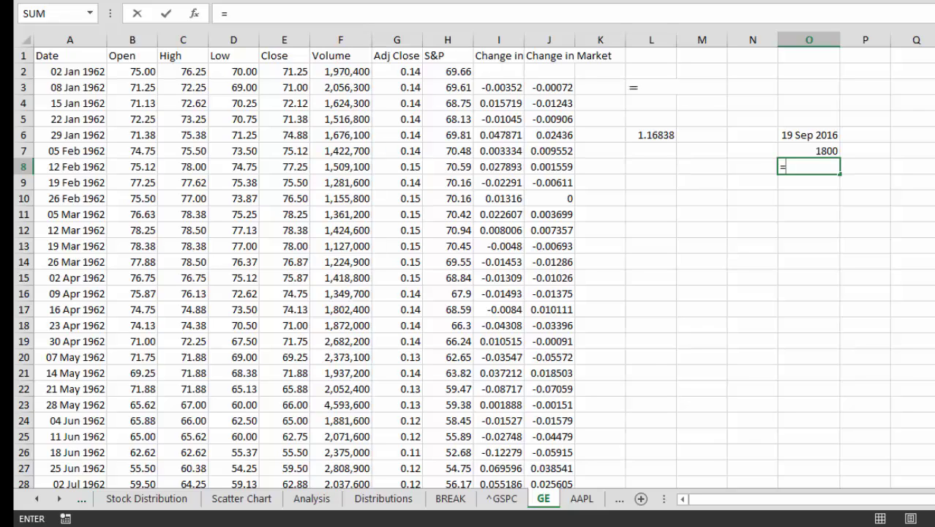
text(date)
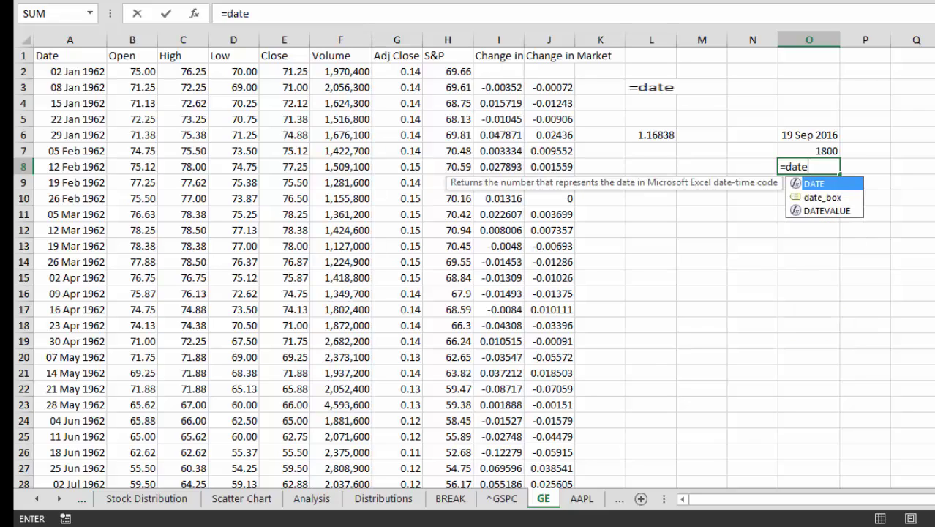
text(()
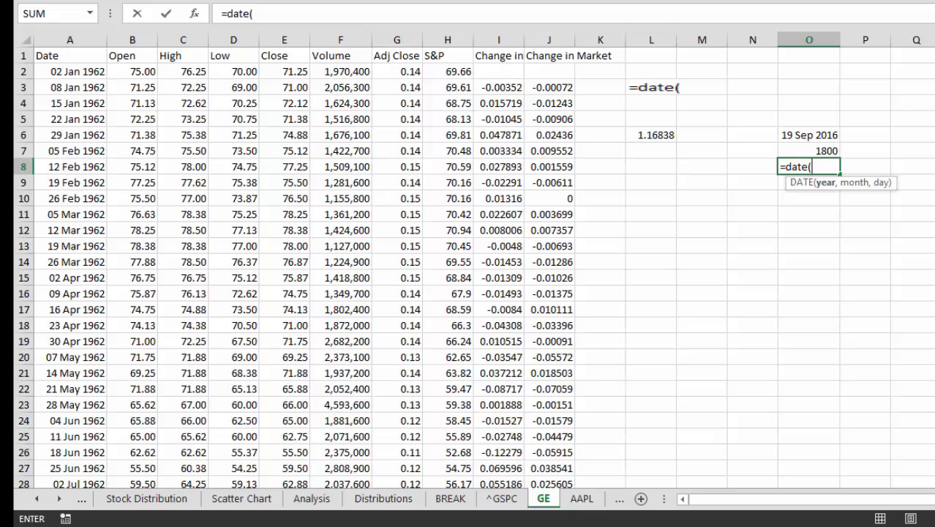
key(Escape)
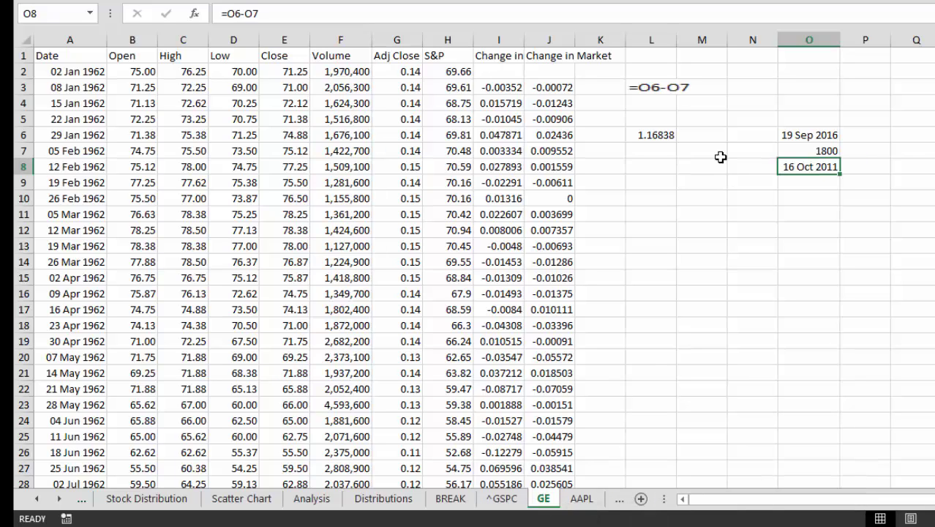
key(Up)
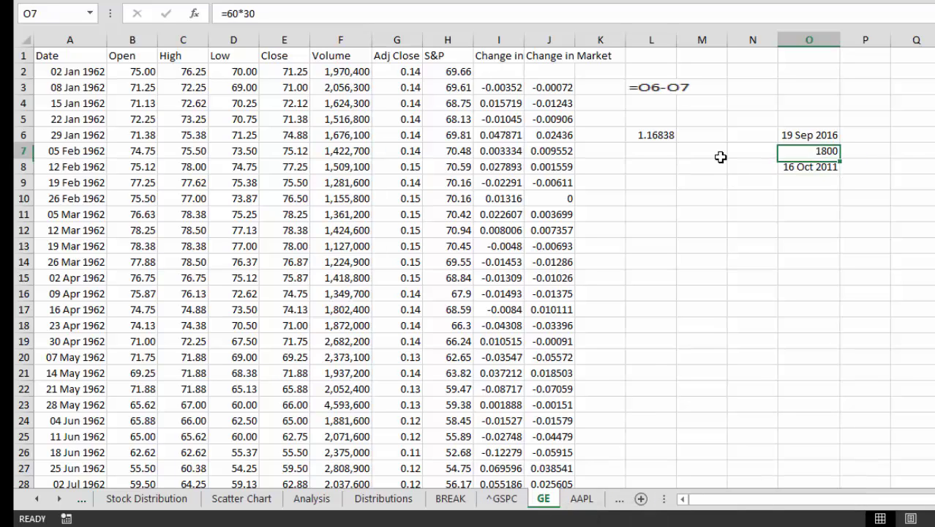
key(Down)
key(F2)
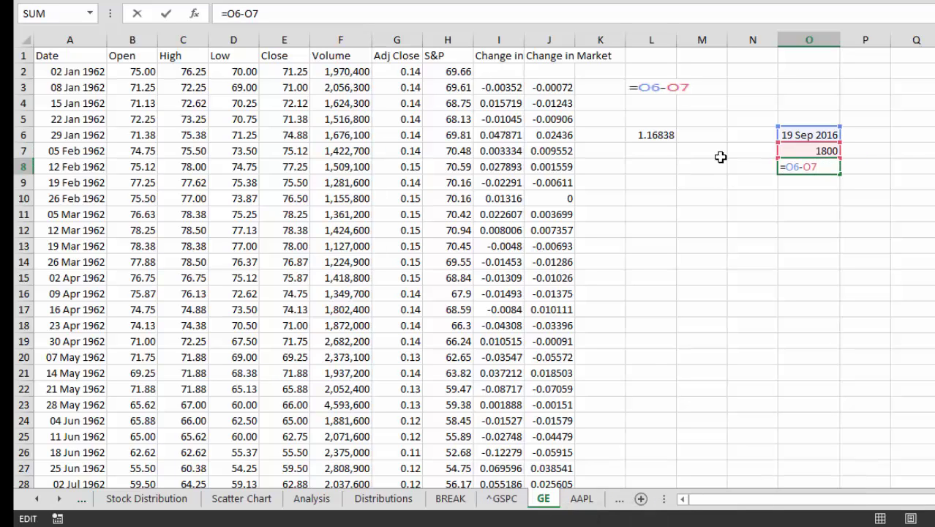
key(Return)
key(Down)
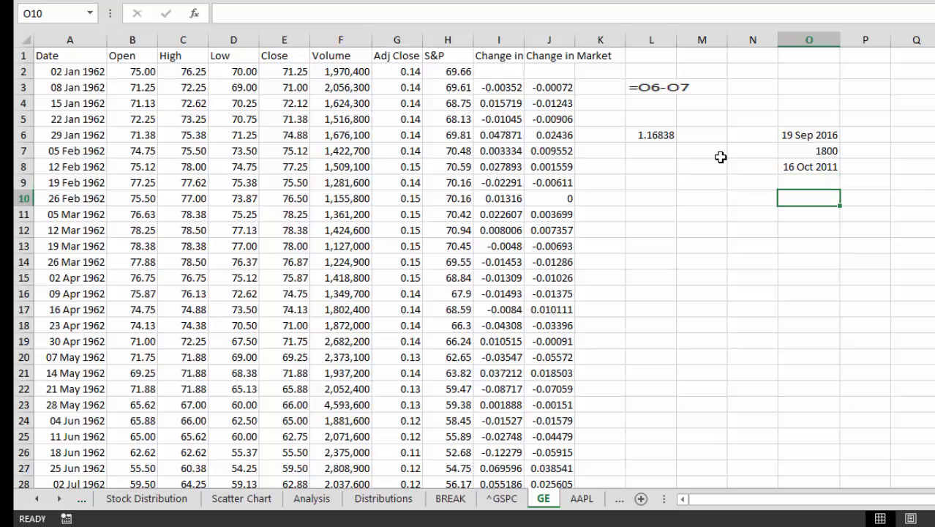
key(Left)
key(Left)
key(Left)
Add the label 'row' in O10
key(Right)
key(Right)
key(Right)
text(row)
key(Return)
key(Up)
Enter =MATCH(O8,A:A) in P10 to find the row of 16 Oct 2011
key(Right)
text(=)
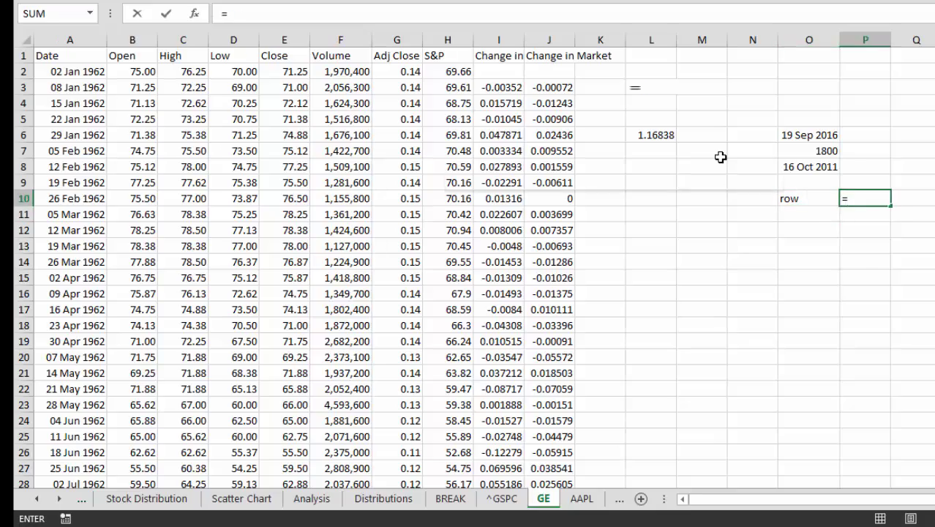
text(ma)
text(t)
key(Tab)
key(Left)
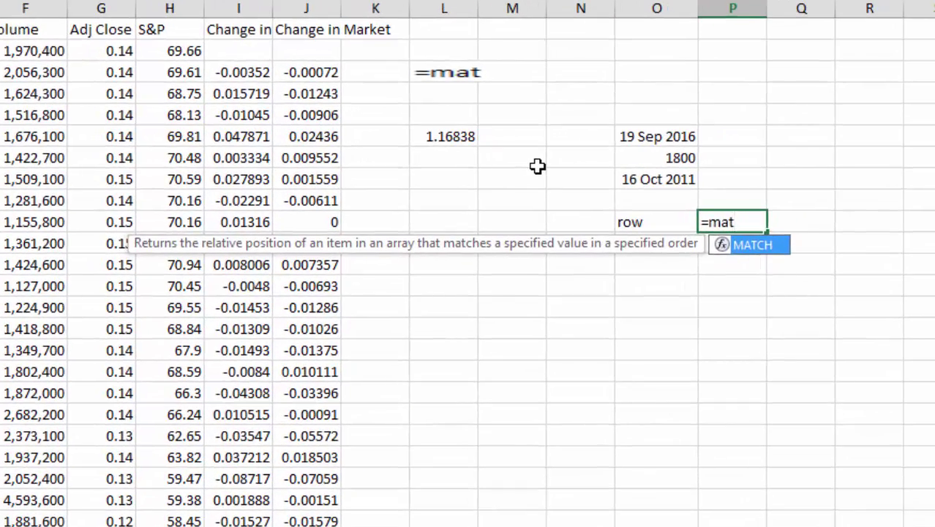
key(Up)
key(Up)
key(Right)
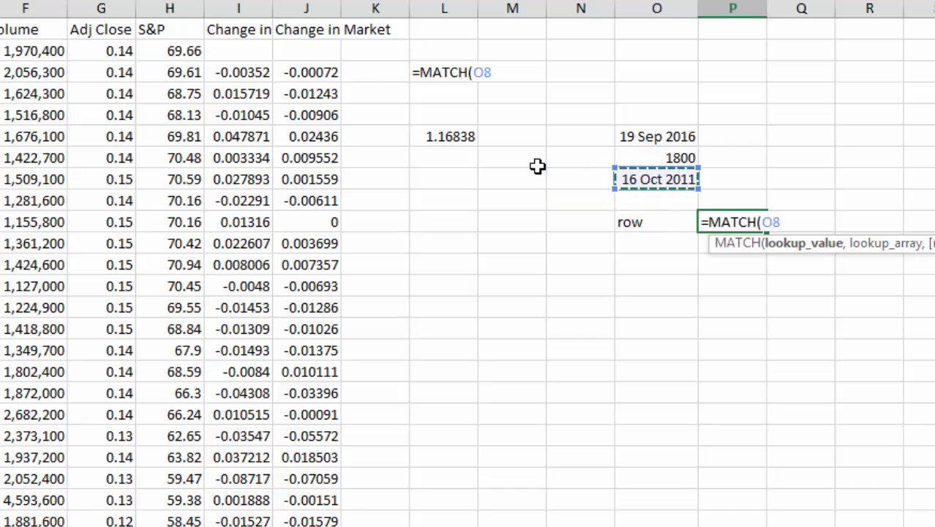
text(,)
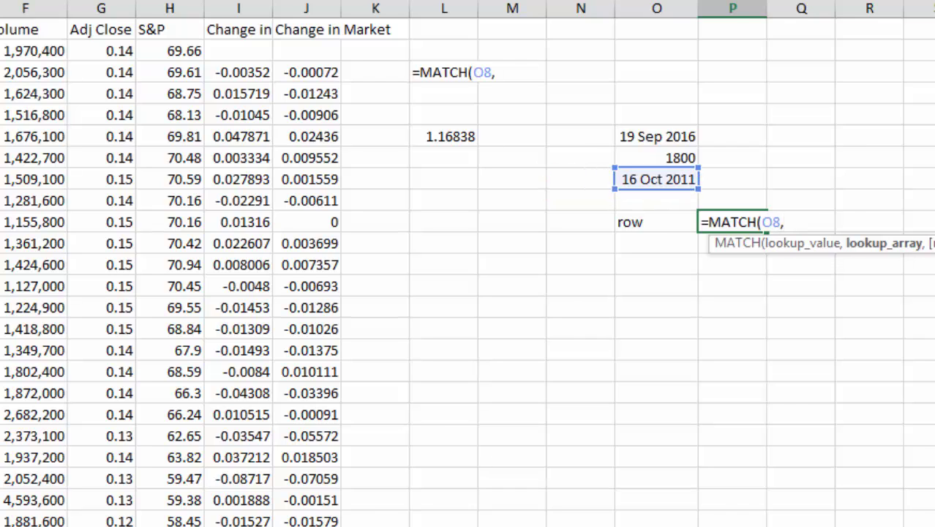
text(A:A)
key(Return)
Try the exact-match argument ,0 in the MATCH formula, then remove it to get 2598
key(Up)
key(F2)
key(BackSpace)
text(,0)
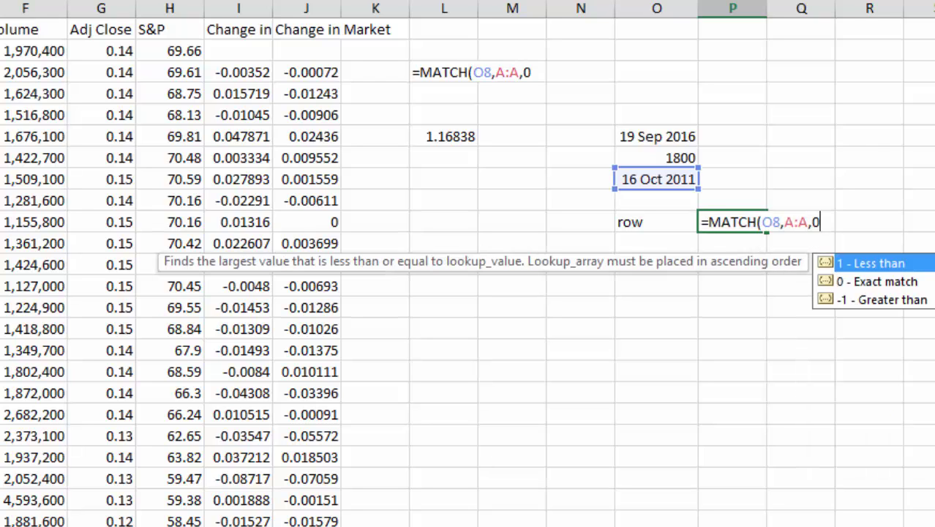
key(Return)
key(Up)
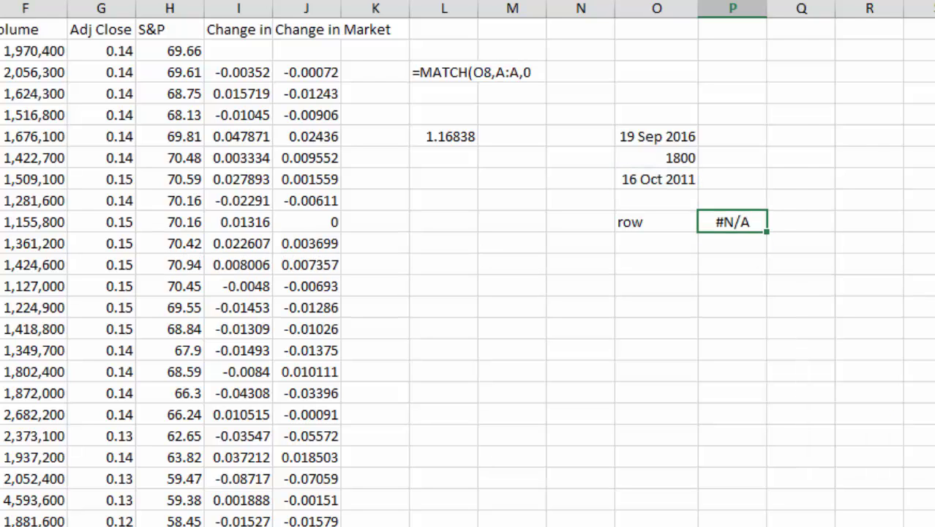
key(F2)
key(BackSpace)
key(BackSpace)
key(BackSpace)
key(Return)
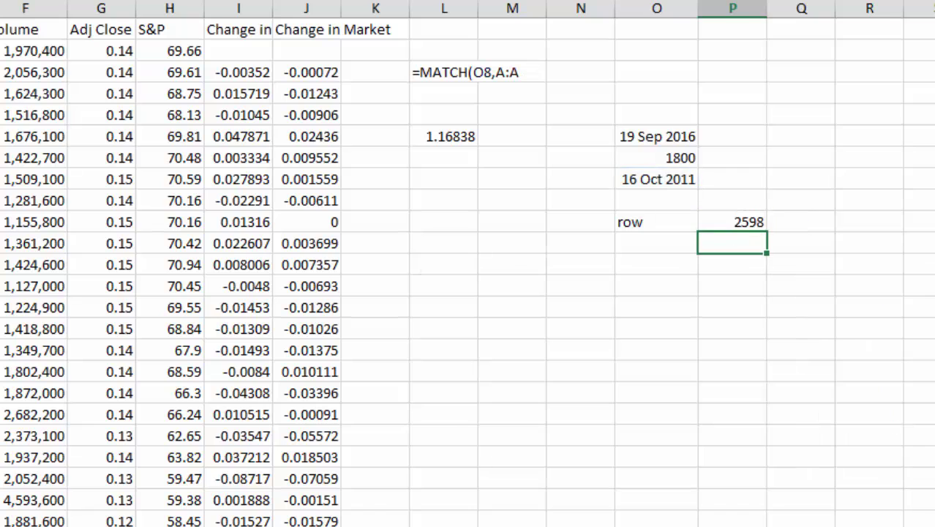
key(Up)
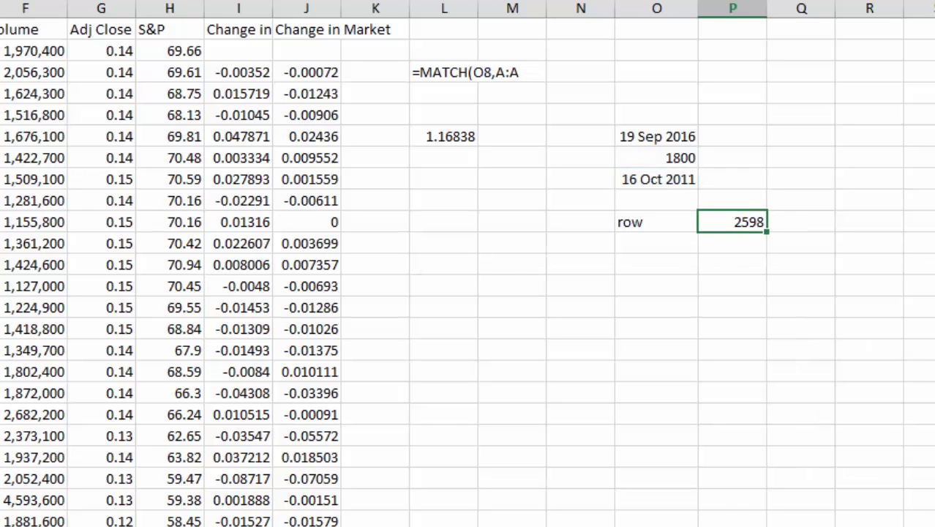
Add an 'Offset Parameters' heading below the row result
key(Down)
key(Left)
key(Left)
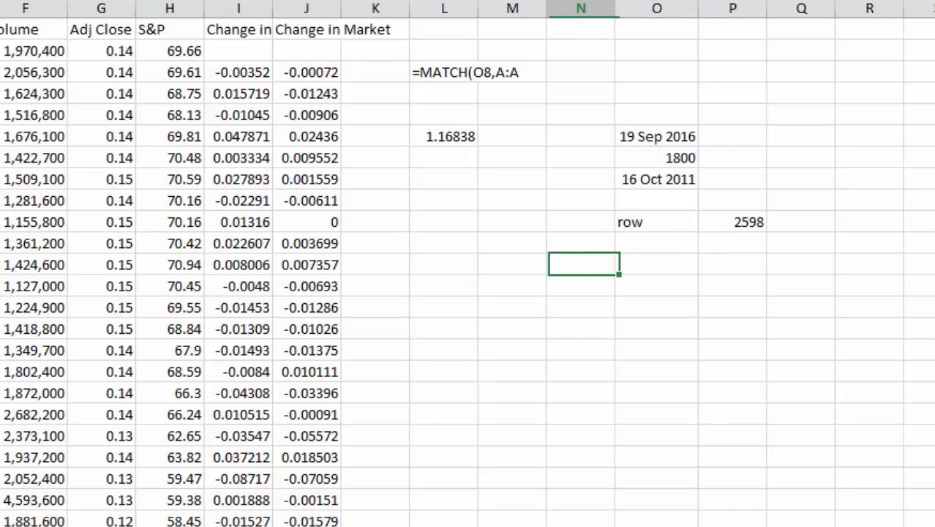
key(Right)
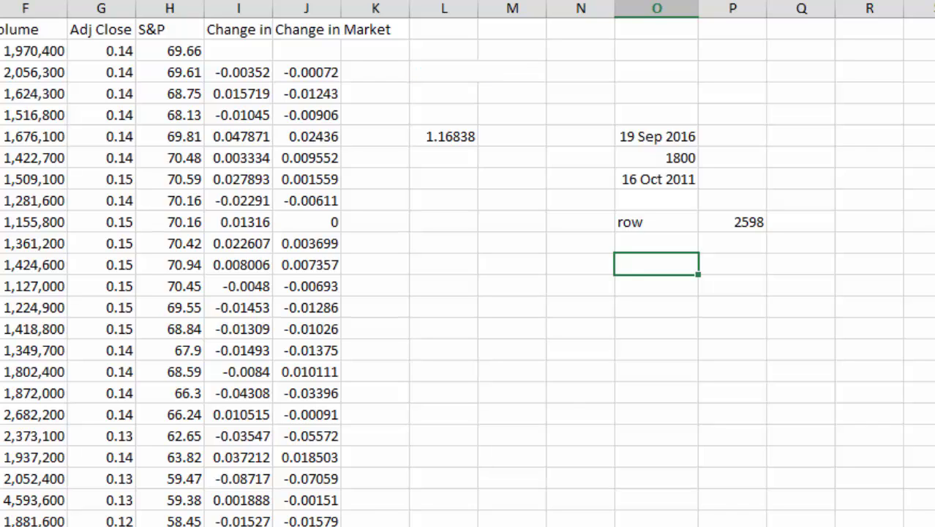
text(Offset )
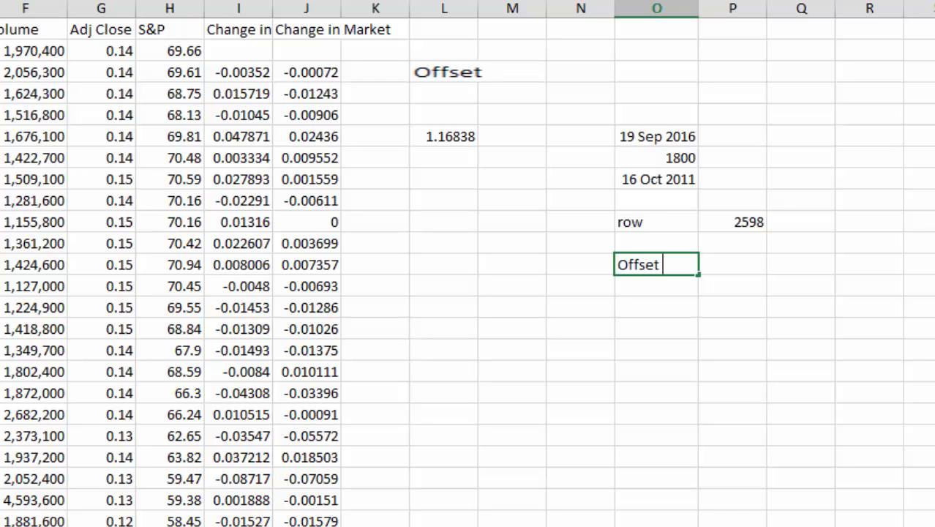
text(Par)
text(ameters)
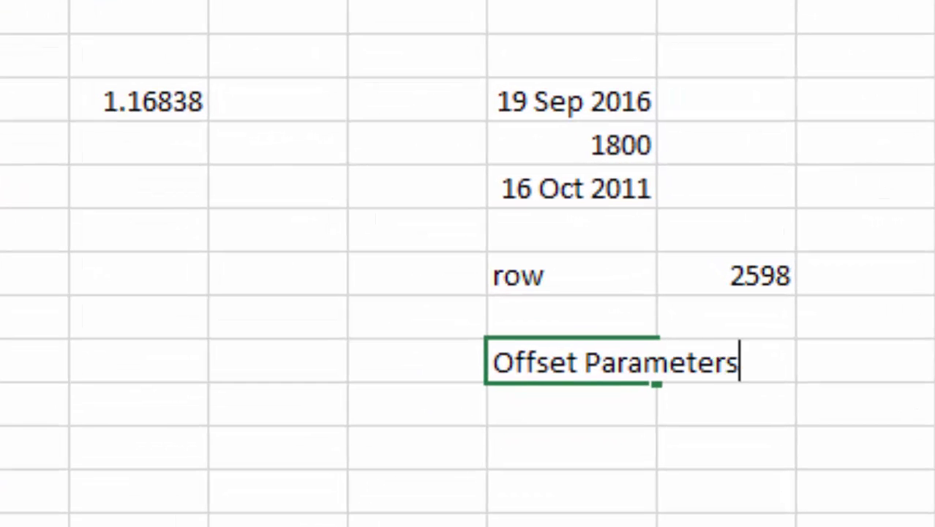
key(Return)
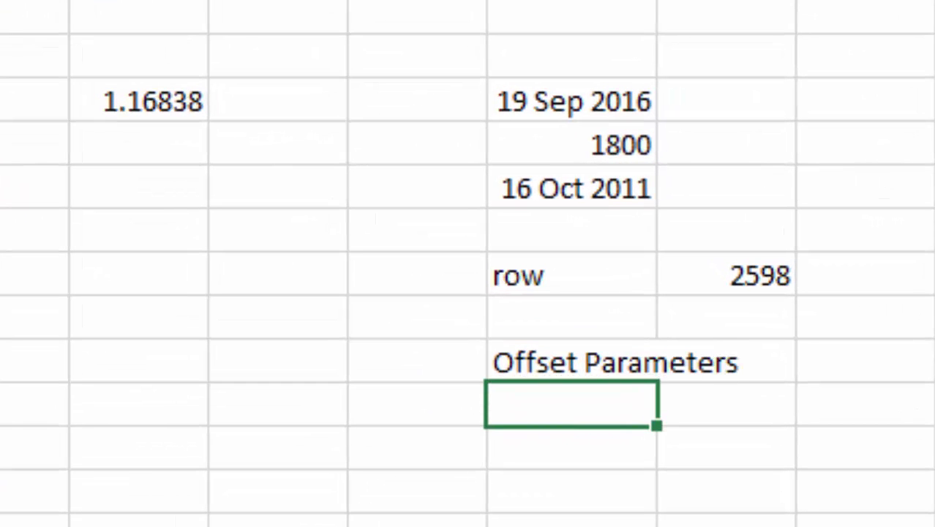
Add a 'Start Row' label with the formula =P10-1, giving 2597
key(Right)
key(Left)
key(Down)
text(Start Row)
key(Return)
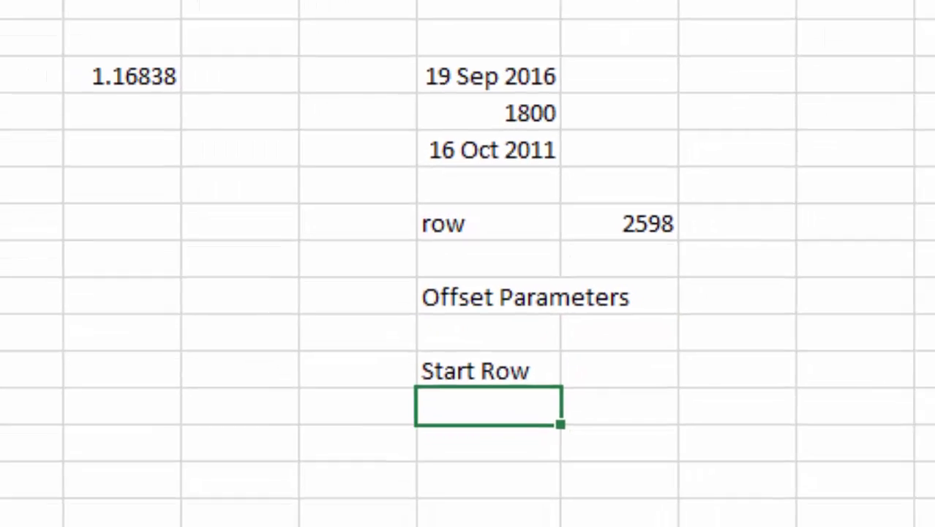
key(Up)
key(Right)
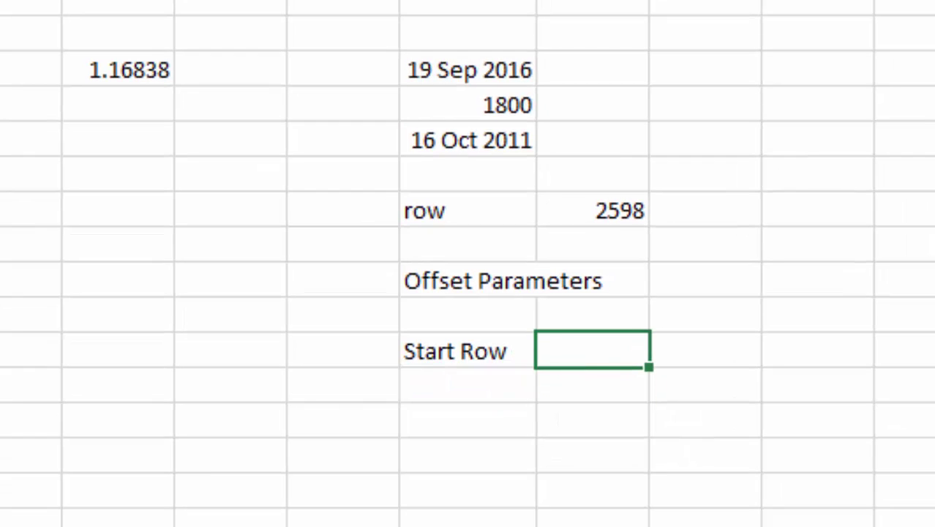
text(=)
key(Up)
key(Up)
key(Up)
key(Up)
text(-1)
key(Return)
key(Up)
key(Down)
Add a 'Start Col' label with the value 0
key(Left)
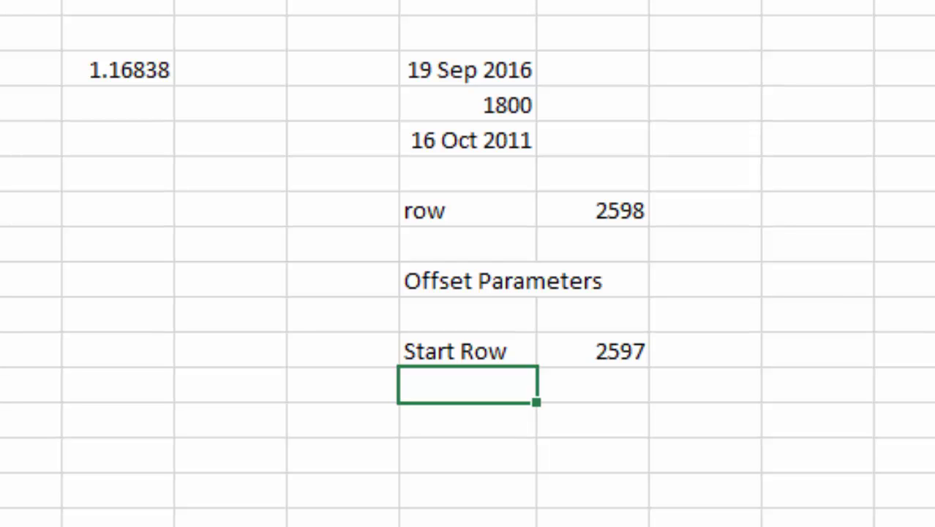
text(Start )
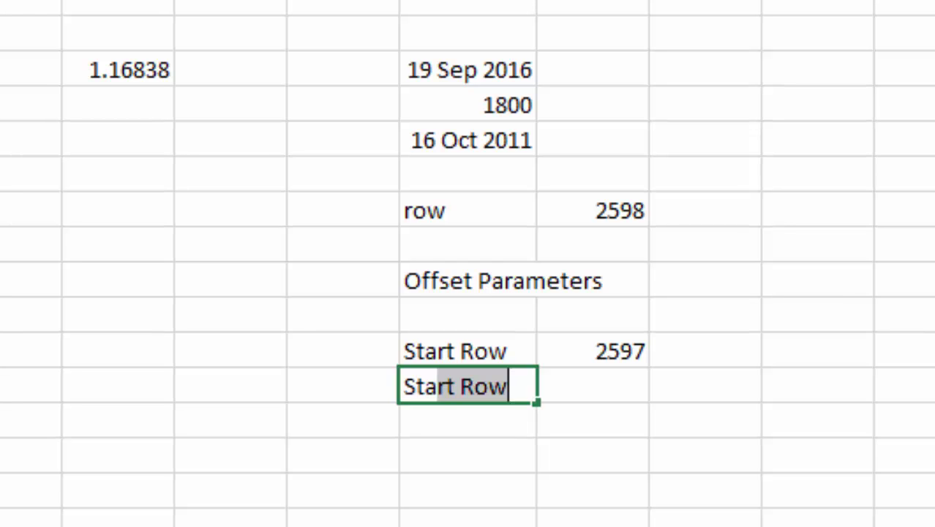
text(Col)
key(Return)
key(Up)
key(Right)
text(0)
key(Return)
Add a 'Rows' label below Start Col
key(Left)
text(R)
key(BackSpace)
text(Rows)
key(Return)
key(Up)
key(Right)
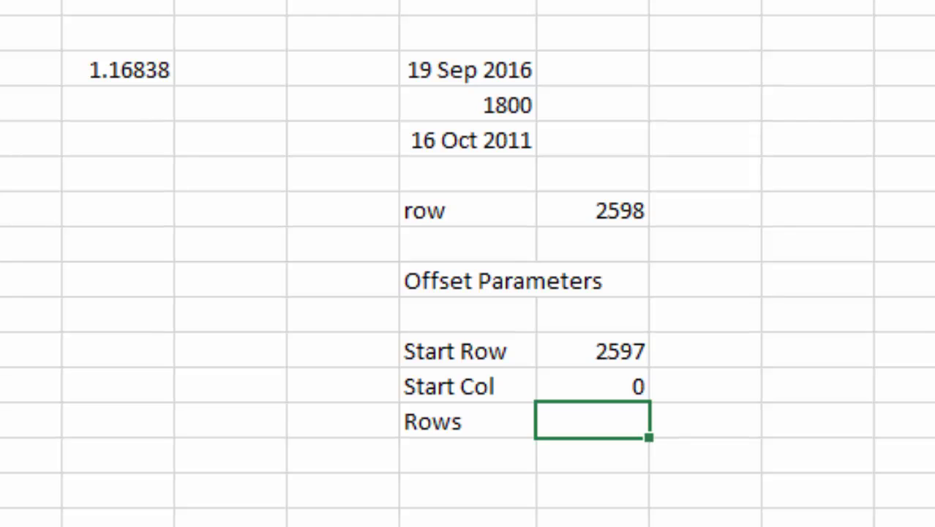
Set Rows to =MATCH(O6,A:A), giving 2856 for 19 Sep 2016
text(=r)
key(BackSpace)
text(mat)
key(Tab)
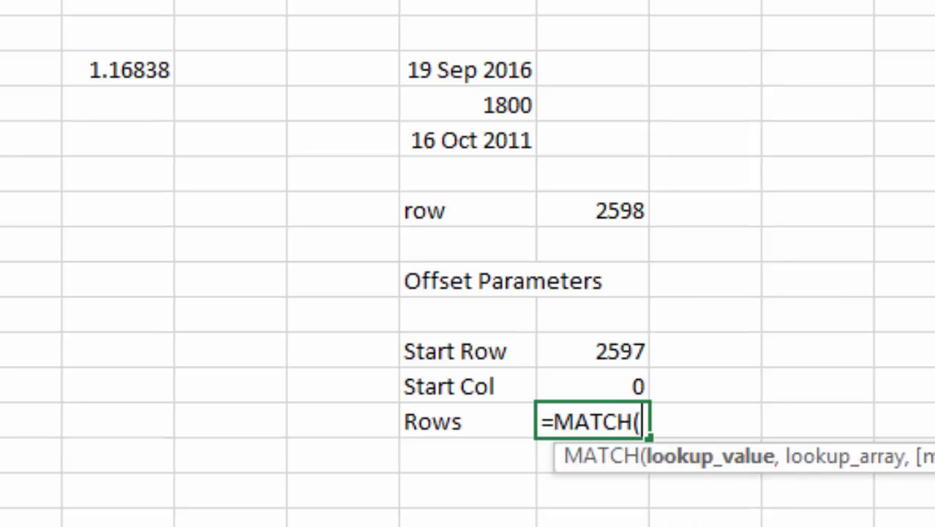
key(Up)
key(Up)
key(Up)
key(Up)
key(Up)
key(Left)
key(Up)
key(Up)
text(,)
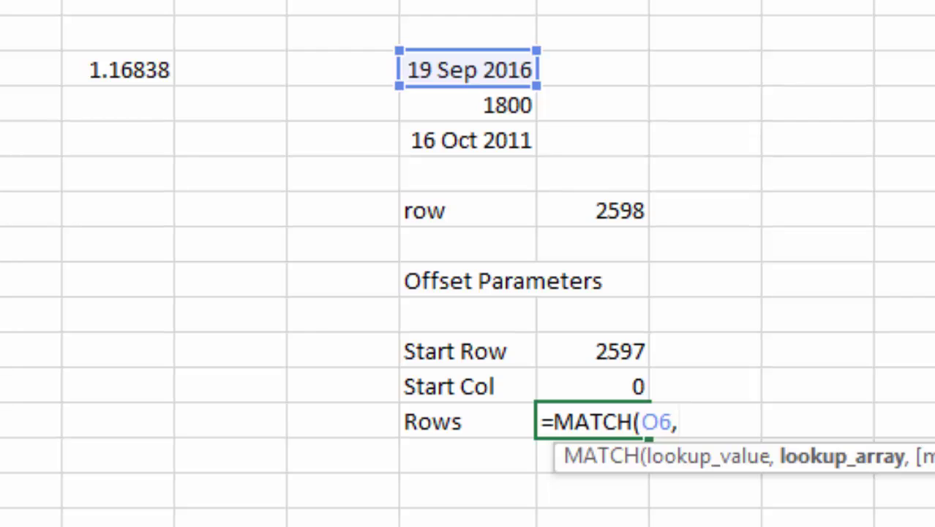
text(A:A)
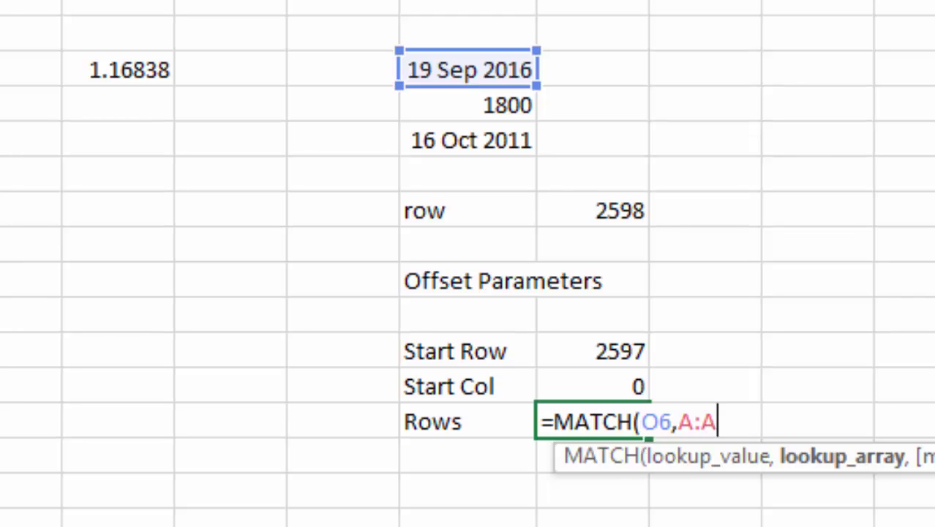
key(Return)
Place the 2856 row result beside the 19 Sep 2016 date
key(Up)
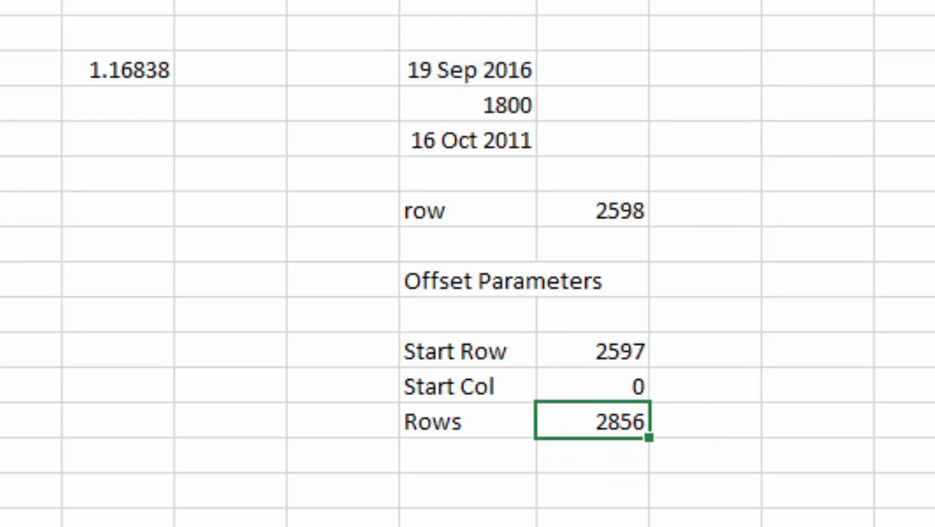
key(Up)
key(Up)
key(Up)
key(Up)
Move the 2598 row result beside 16 Oct 2011 and delete the old 'row' label
key(Up)
key(Up)
key(Up)
key(Down)
key(Down)
key(Down)
key(Down)
key(Down)
key(ctrl+c)
key(Up)
key(Up)
key(Up)
key(Up)
key(Up)
key(Escape)
key(ctrl+v)
key(Down)
key(Down)
key(Down)
key(ctrl+c)
key(Escape)
key(ctrl+x)
key(Up)
key(Up)
key(ctrl+v)
key(Down)
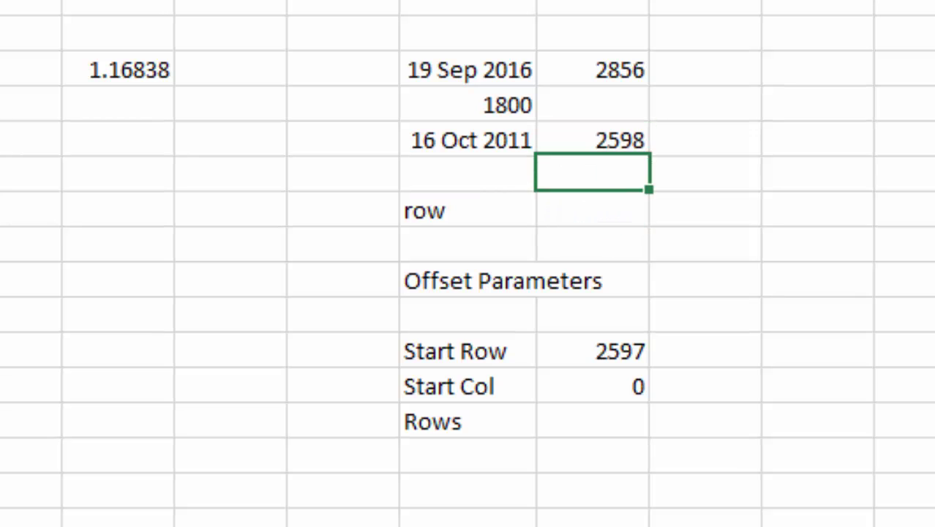
key(Left)
key(Left)
key(Down)
key(Right)
key(Delete)
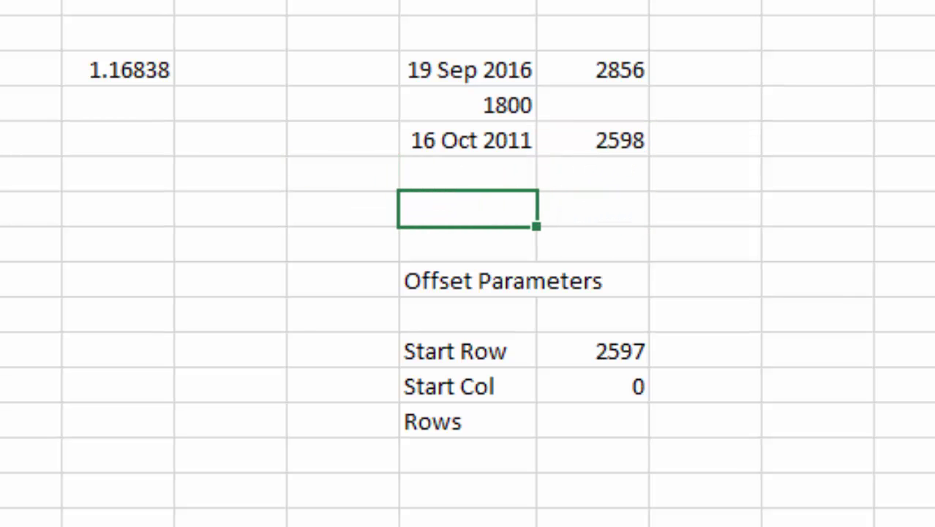
Add a 'Row' heading above the two row numbers
key(Up)
key(Up)
key(Up)
key(Up)
key(Up)
key(Right)
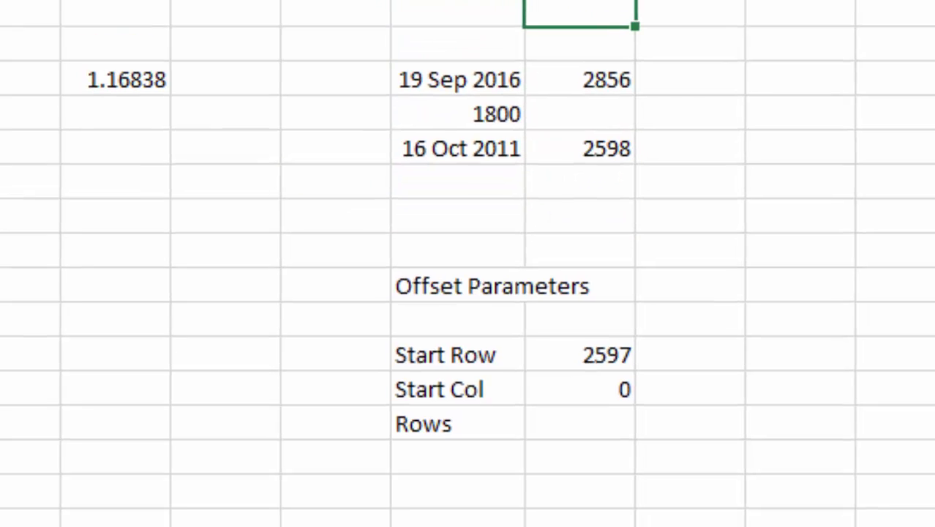
text(Row)
key(Return)
key(Down)
key(Down)
key(Down)
key(Down)
key(Up)
key(Up)
key(Up)
key(Up)
Add a 'Difference' label with =P6-P8, giving 258
key(Left)
text(Difference)
key(Right)
text(=)
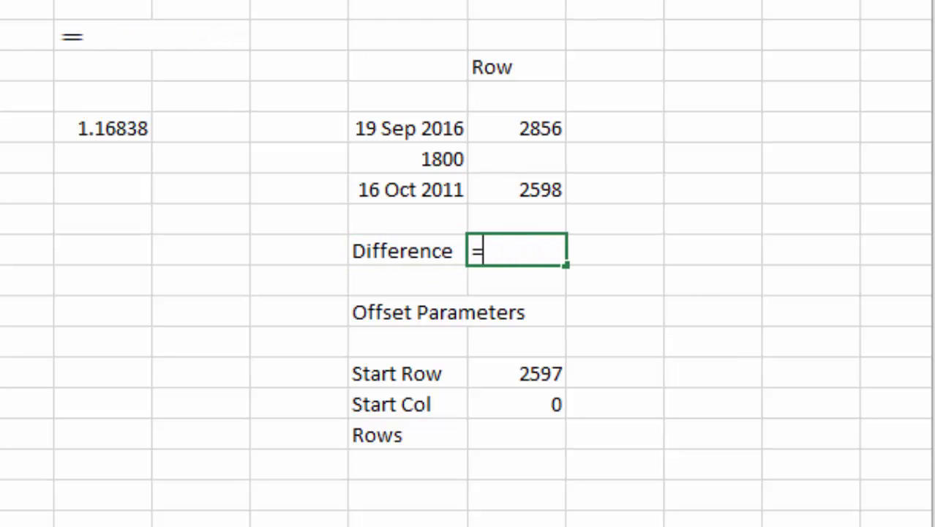
key(Up)
key(Up)
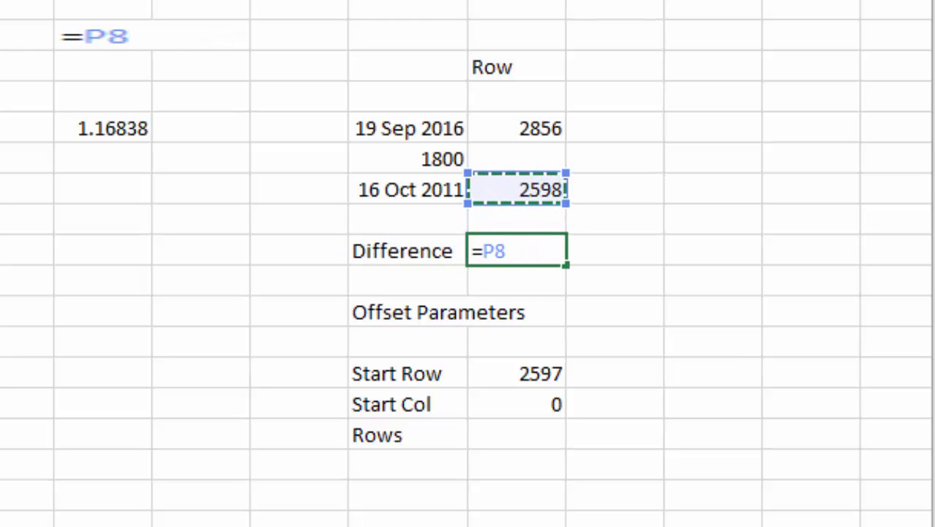
text(-)
key(Up)
key(Up)
key(Up)
key(Up)
key(Return)
key(Up)
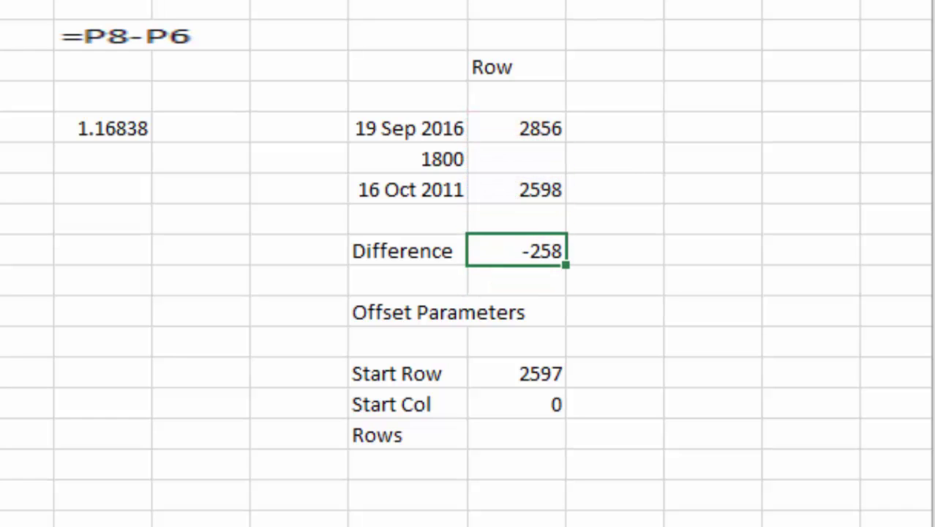
text(=)
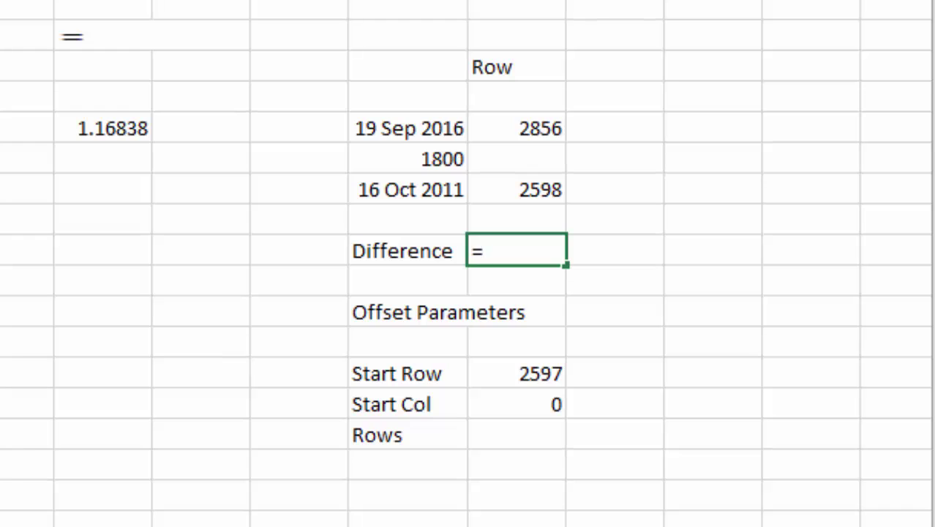
key(Up)
key(Up)
Make Rows equal the Difference (258), add Cols set to 1, and open Name Manager
key(Up)
key(Up)
text(-)
key(Up)
key(Up)
key(Return)
key(Down)
key(Down)
key(Down)
key(Down)
key(Down)
text(=)
key(Up)
key(Up)
key(Up)
key(Up)
key(Up)
key(Up)
key(Return)
key(Left)
text(Co)
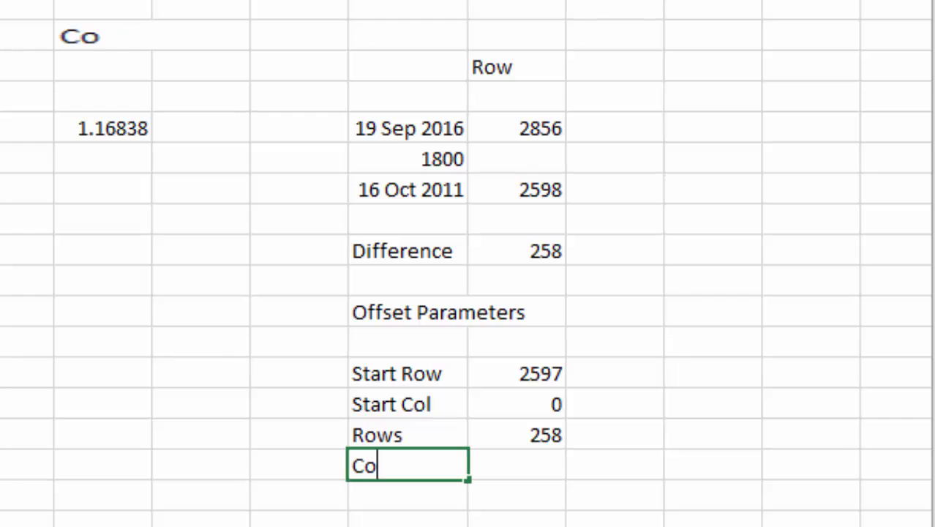
text(ls)
key(Right)
text(1)
key(Return)
key(Left)
key(Left)
key(Down)
key(Down)
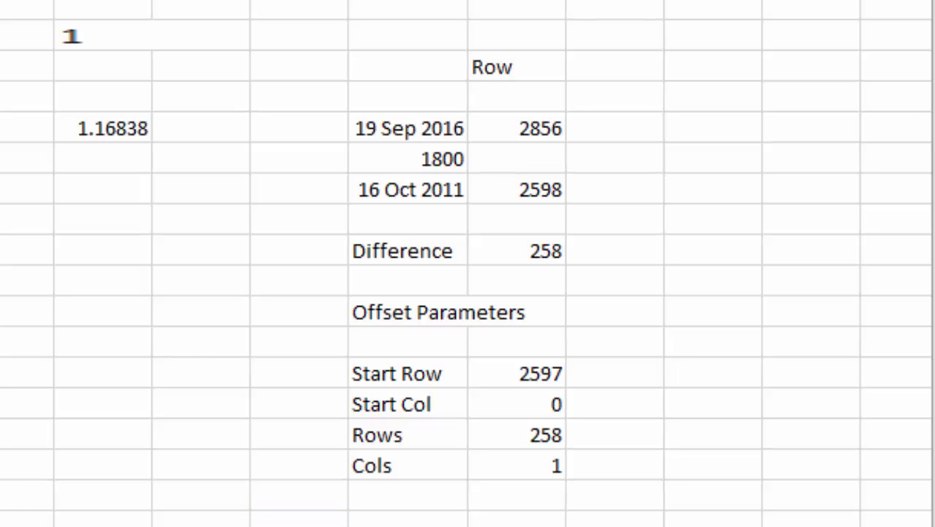
key(ctrl+F3)
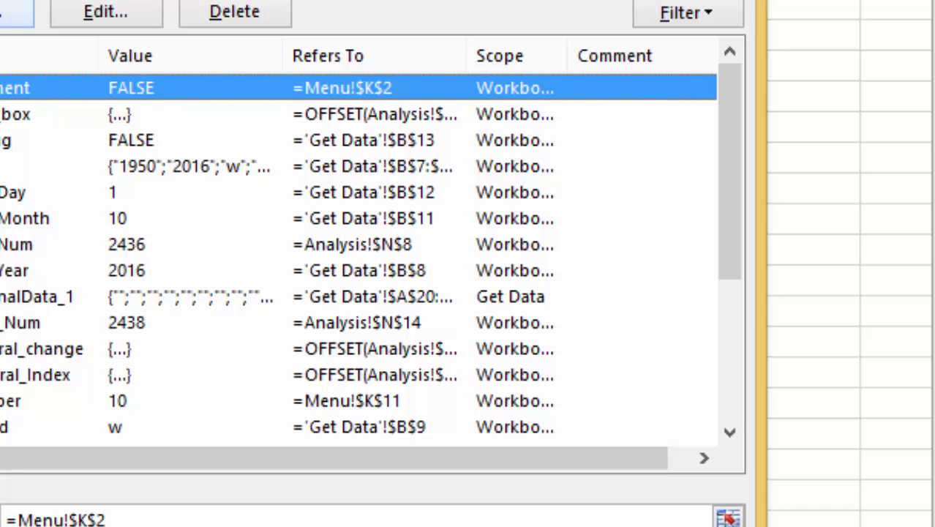
Define the name 'stock' as =OFFSET(GE!$I$1,GE!$P$14,GE!$P$15,GE!$P$16,GE!$P$17)
key(alt+n)
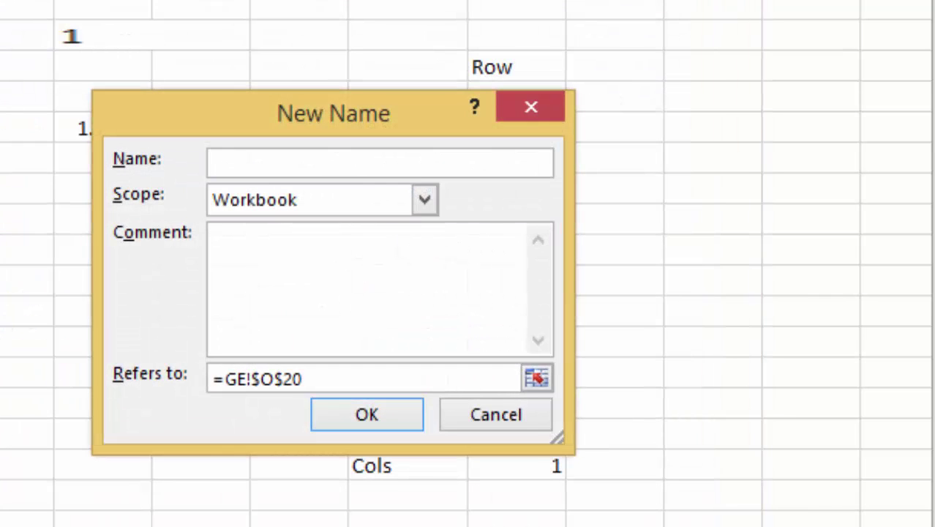
text(stock)
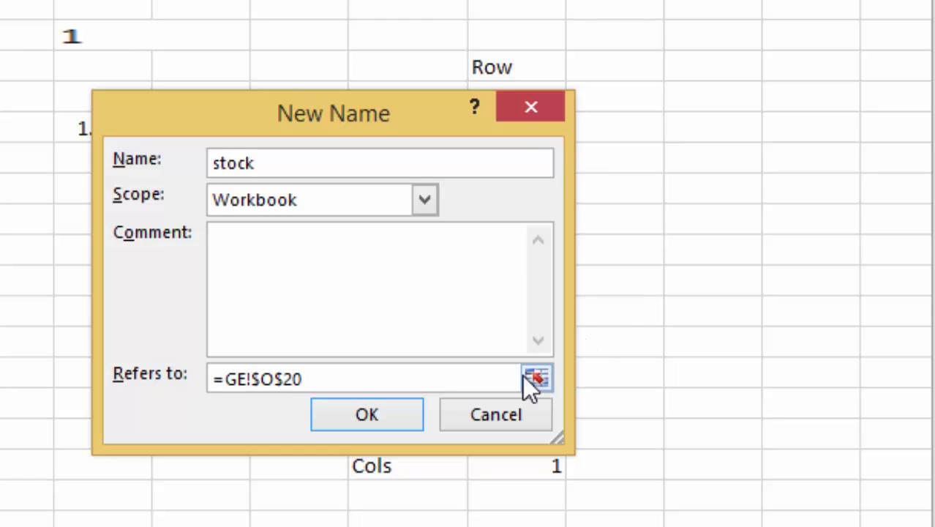
key(BackSpace)
key(BackSpace)
key(BackSpace)
key(BackSpace)
key(BackSpace)
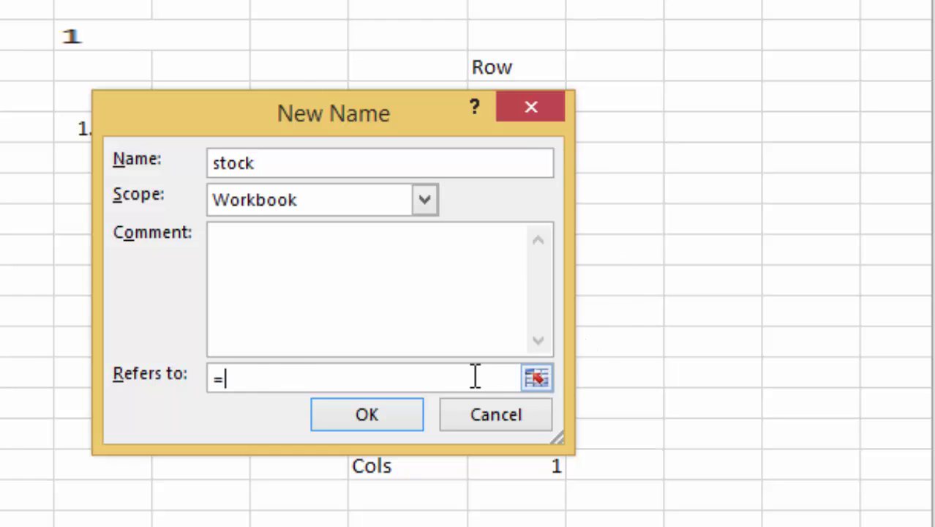
text(offset()
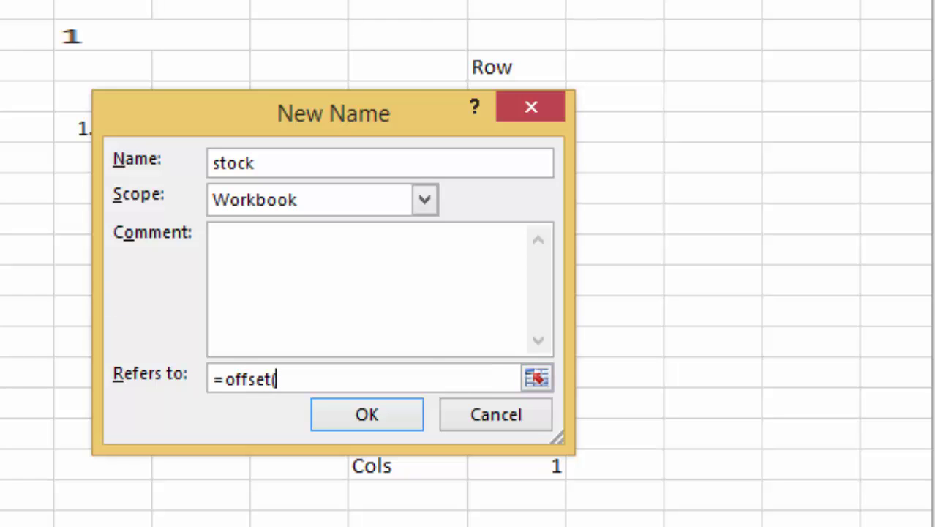
text(GE!$A$1)
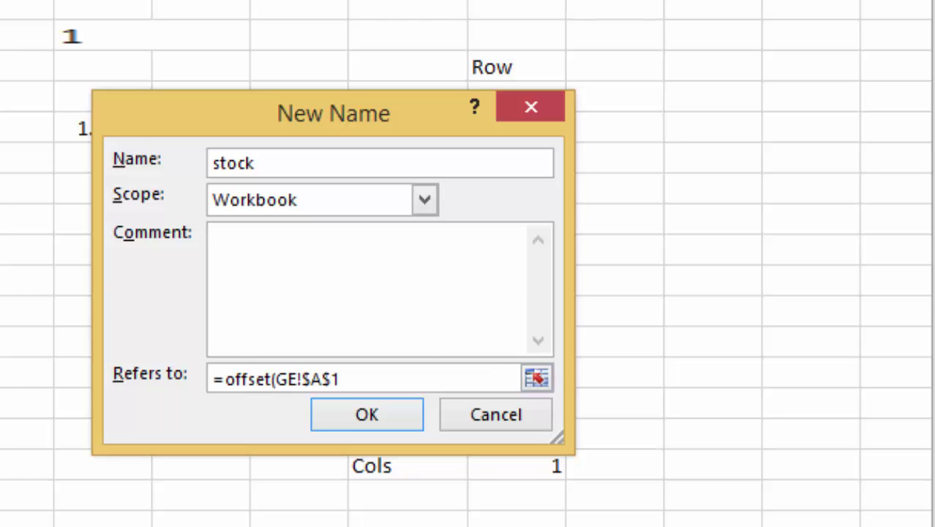
text(,)
drag(171, 129, 0, 243)
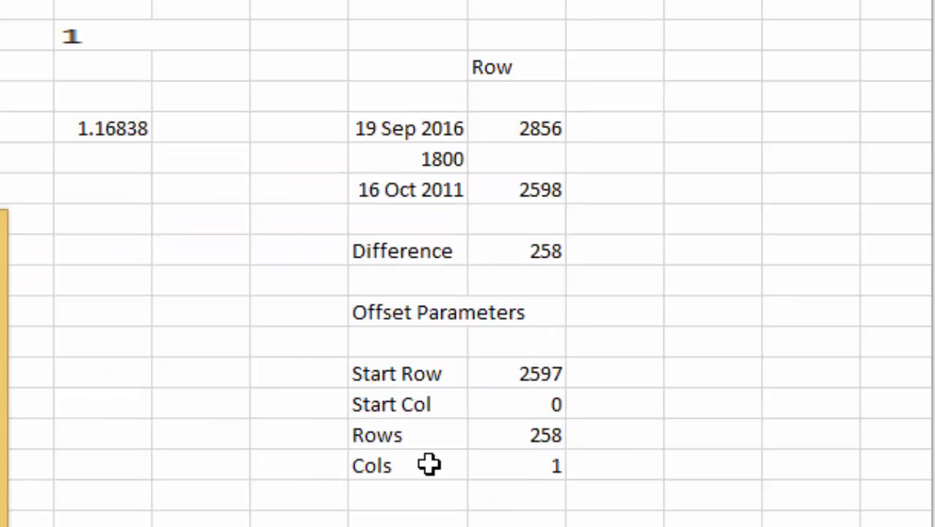
click(517, 373)
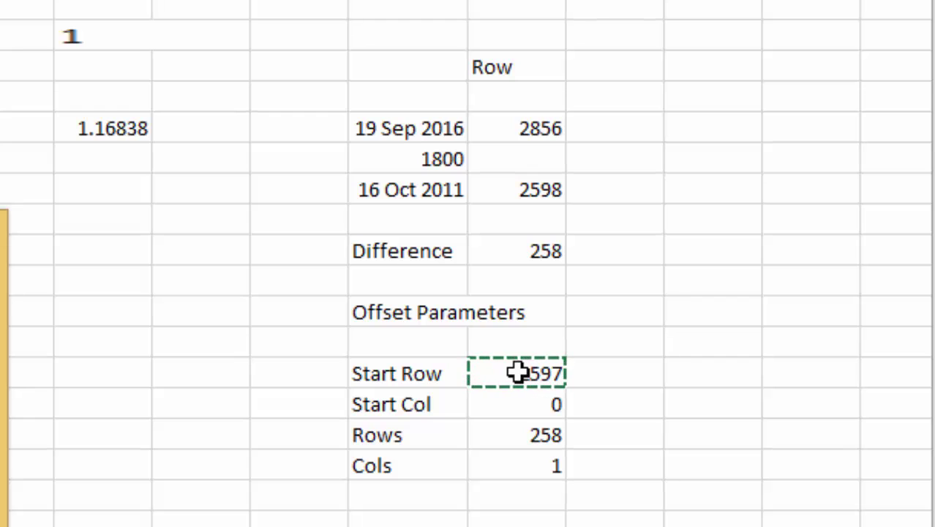
text(,)
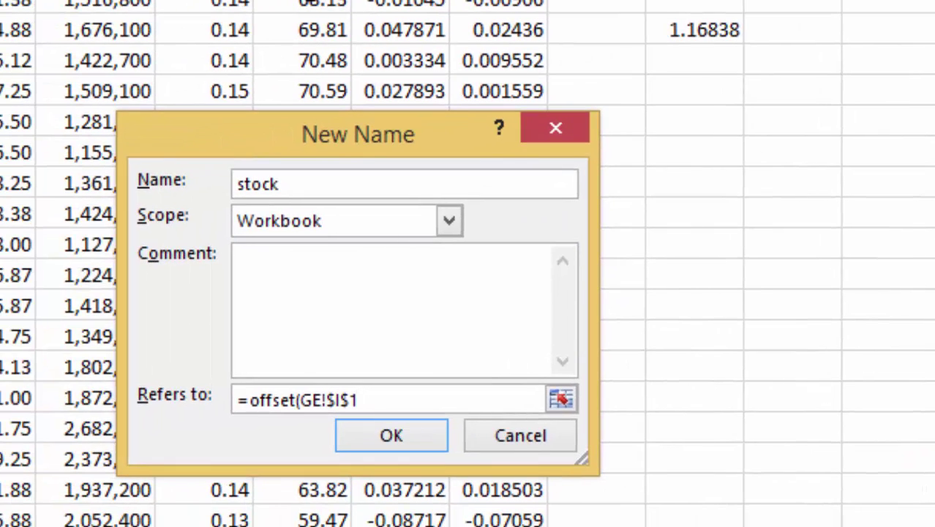
text(,GE!$P$14)
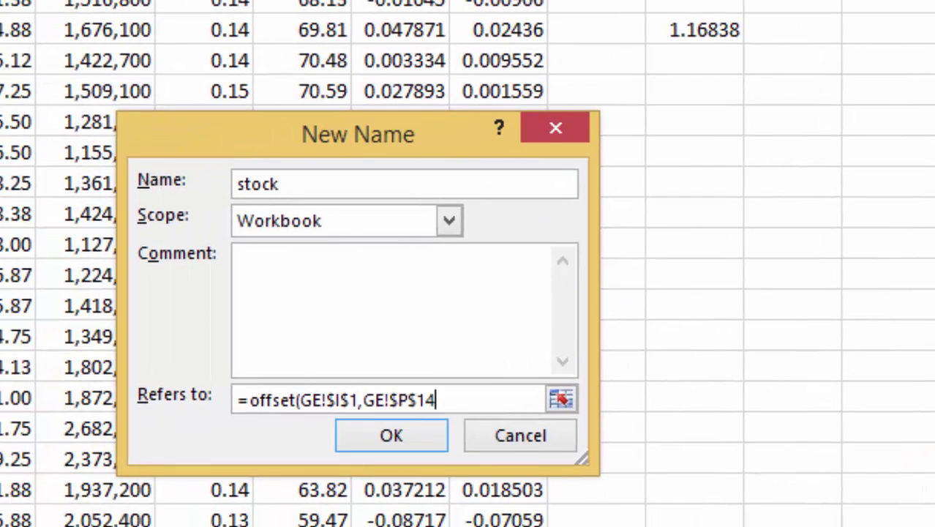
text(,GE!$P$15)
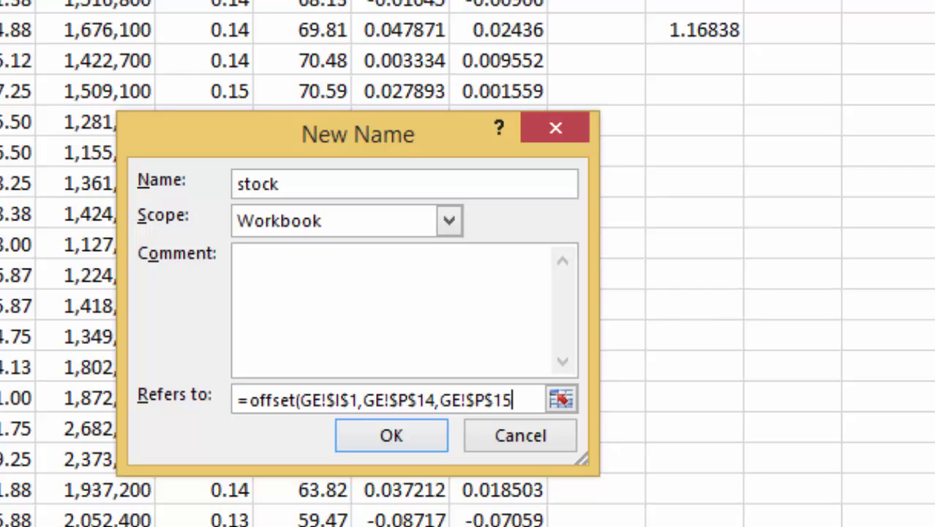
text(,GE!$P$16)
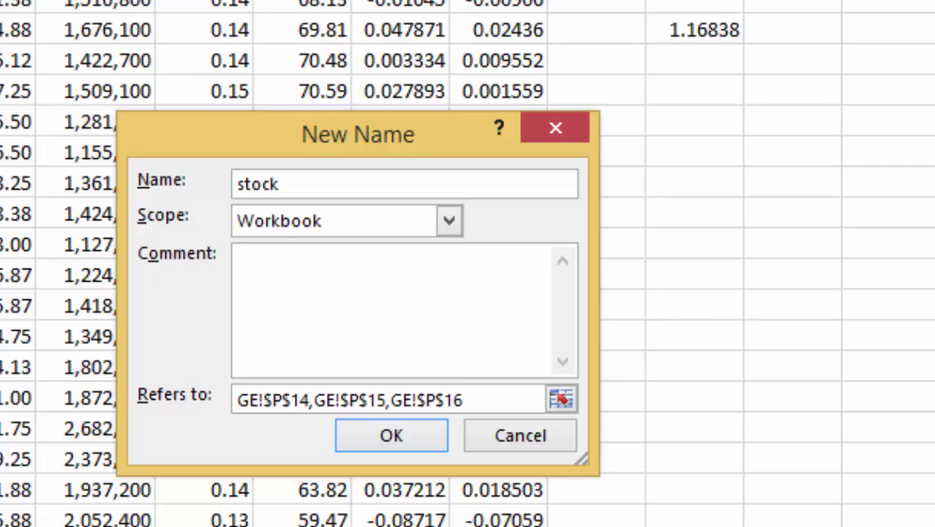
text(GE!$P$17))
click(392, 438)
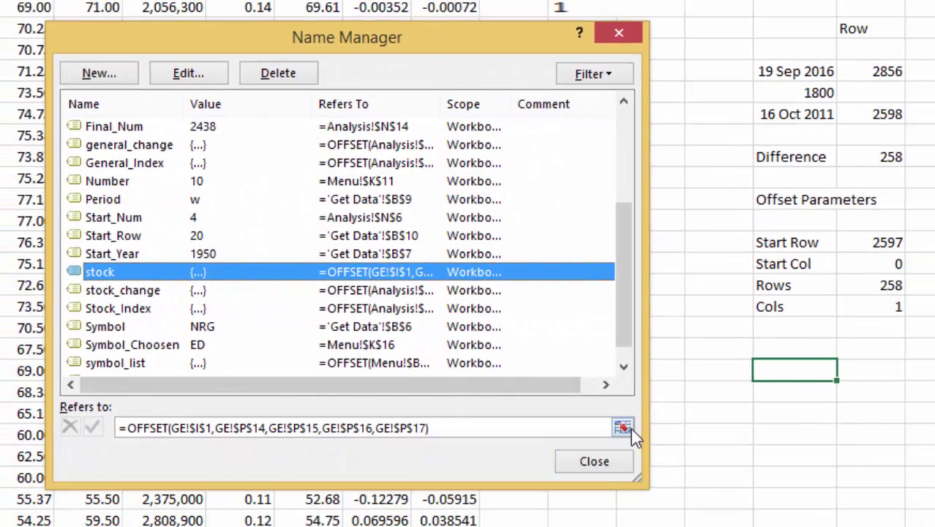
Check the stock range outlined on the sheet, then close the defined names list
click(628, 426)
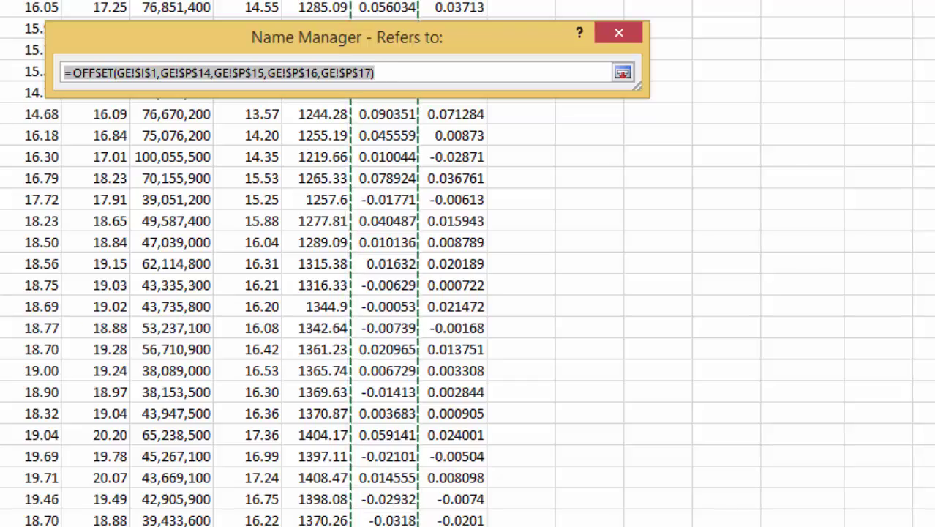
scroll(469, 307, down, 1)
scroll(469, 307, down, 2)
scroll(469, 307, down, 3)
scroll(469, 308, down, 3)
scroll(469, 307, down, 3)
scroll(468, 307, down, 2)
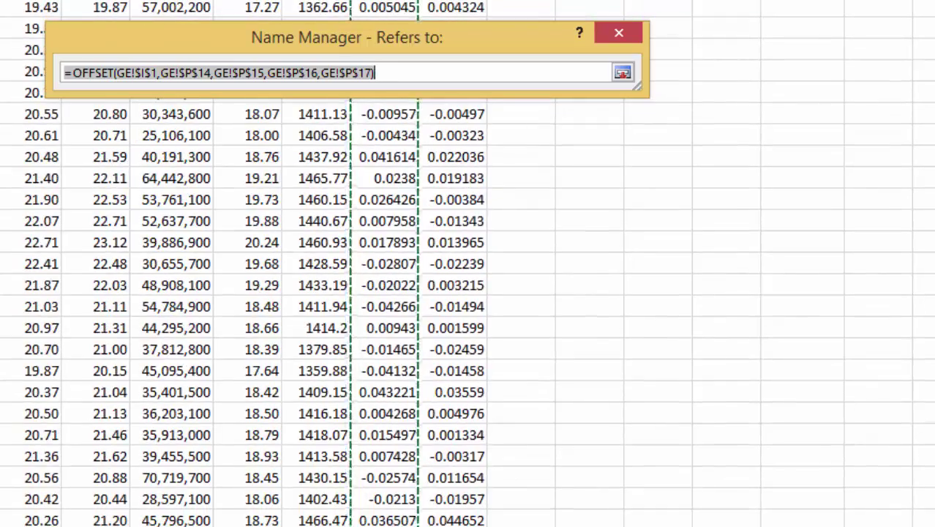
scroll(468, 307, down, 3)
scroll(469, 307, down, 3)
scroll(468, 307, down, 3)
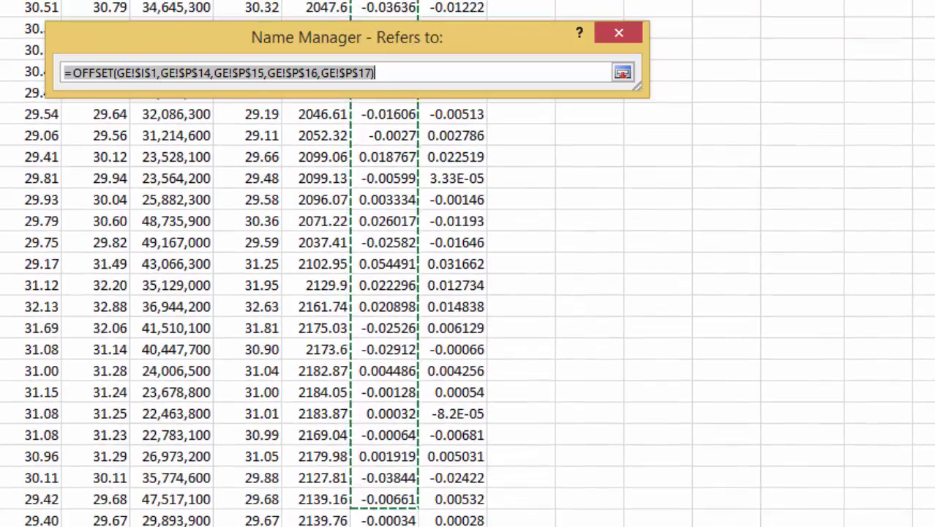
scroll(469, 307, down, 3)
scroll(468, 307, down, 3)
scroll(469, 307, down, 3)
scroll(468, 307, down, 3)
key(Return)
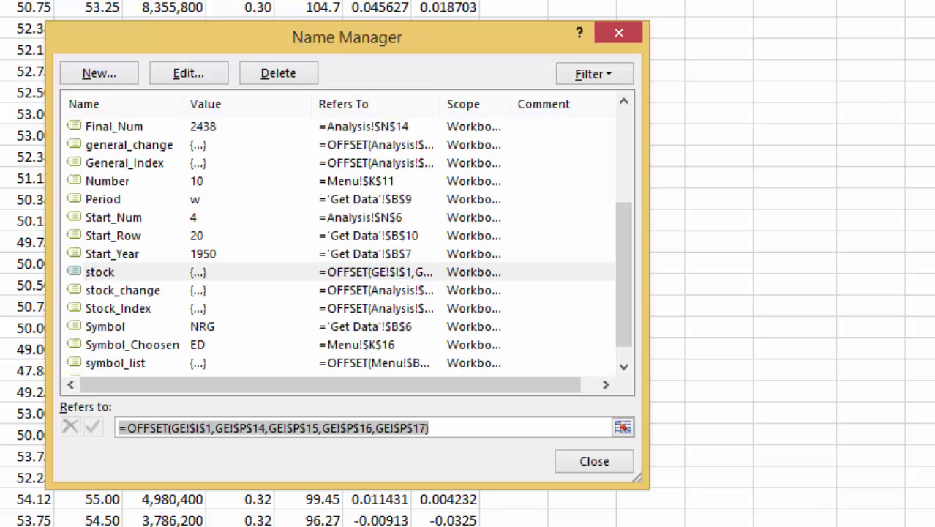
click(598, 464)
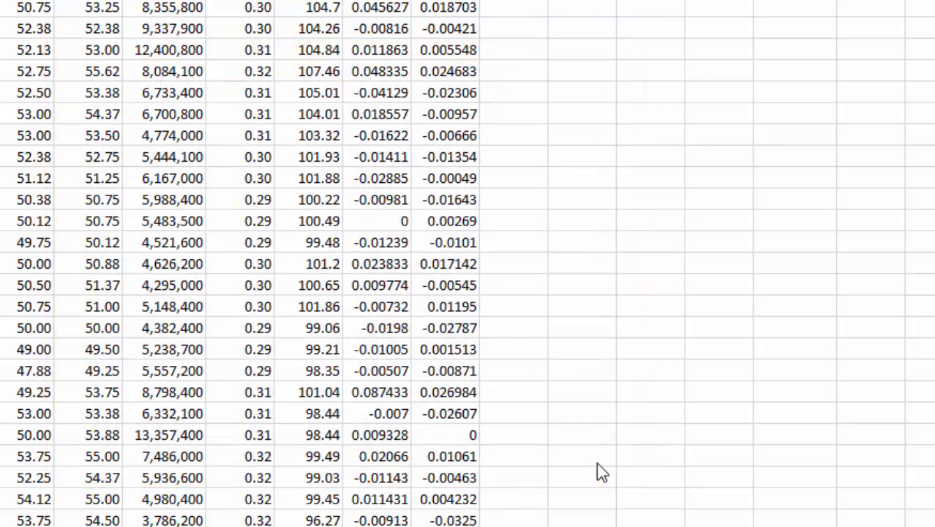
Replace the Start Row formula =P8-1 with the fixed value 2598
scroll(597, 463, up, 10)
scroll(596, 462, up, 1)
scroll(597, 463, up, 2)
scroll(596, 463, up, 2)
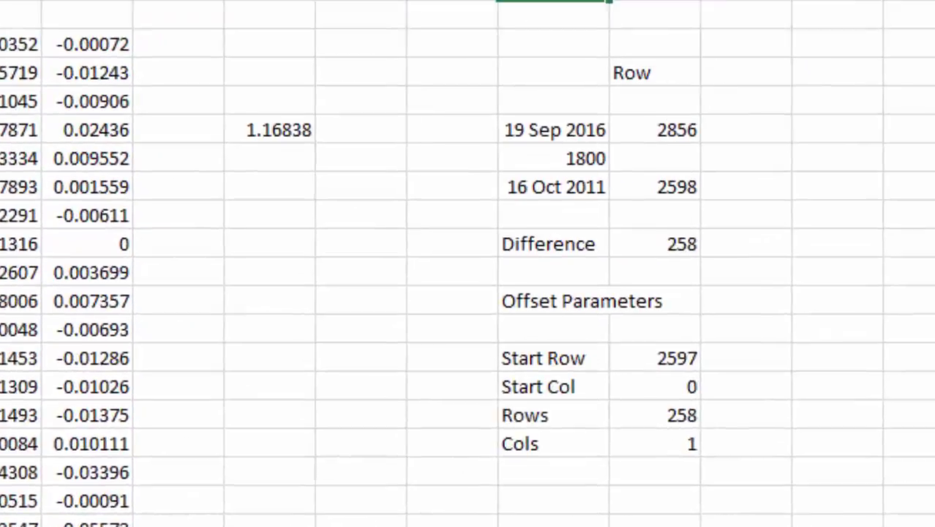
key(Right)
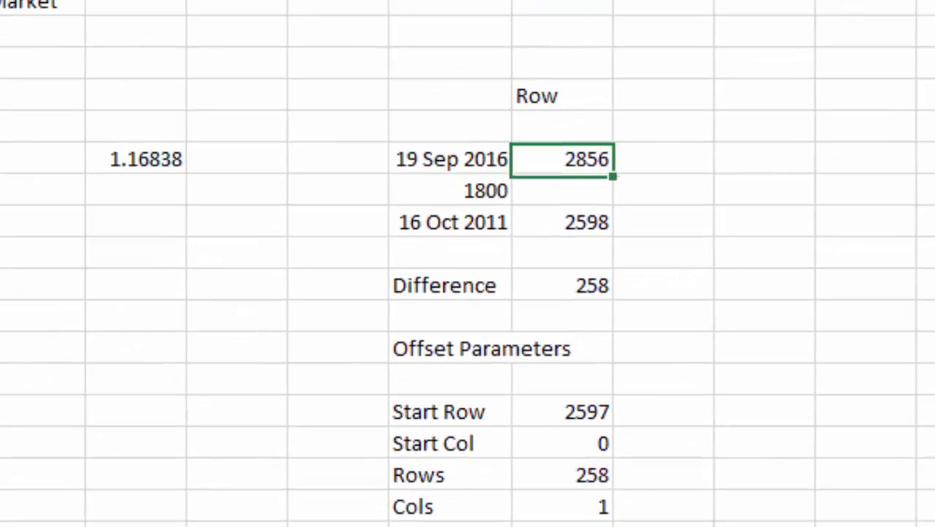
key(Down)
key(Down)
key(Down)
key(Down)
key(Down)
key(Down)
key(Down)
key(Down)
key(F2)
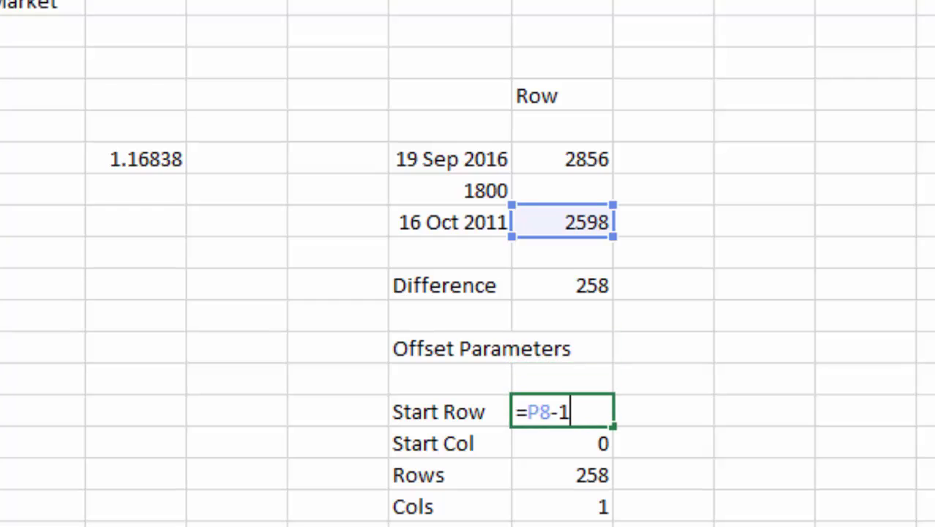
key(BackSpace)
key(BackSpace)
key(BackSpace)
key(BackSpace)
key(BackSpace)
text(2598)
key(Return)
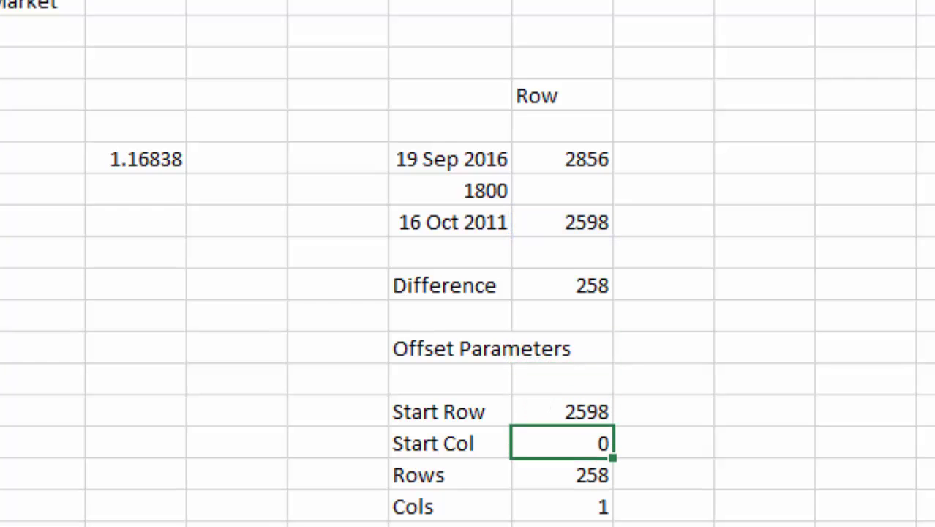
key(Down)
key(Down)
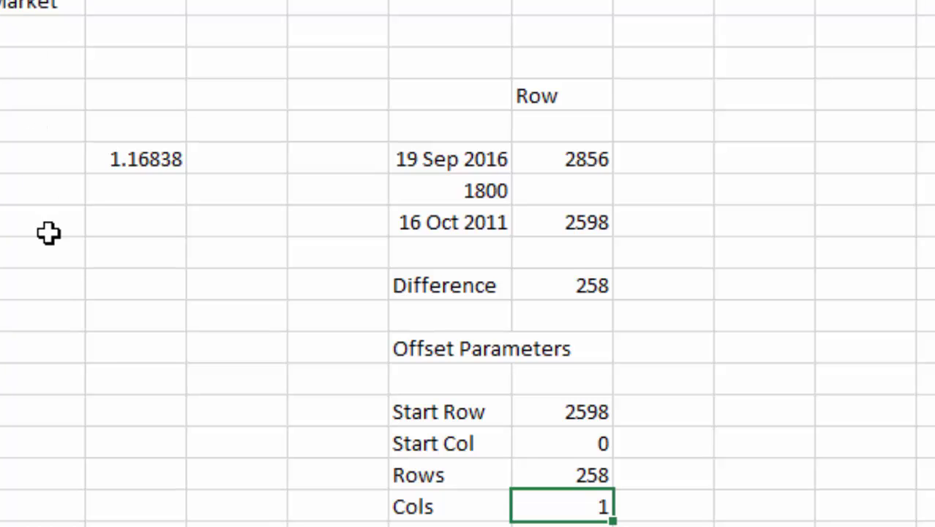
key(ctrl+F3)
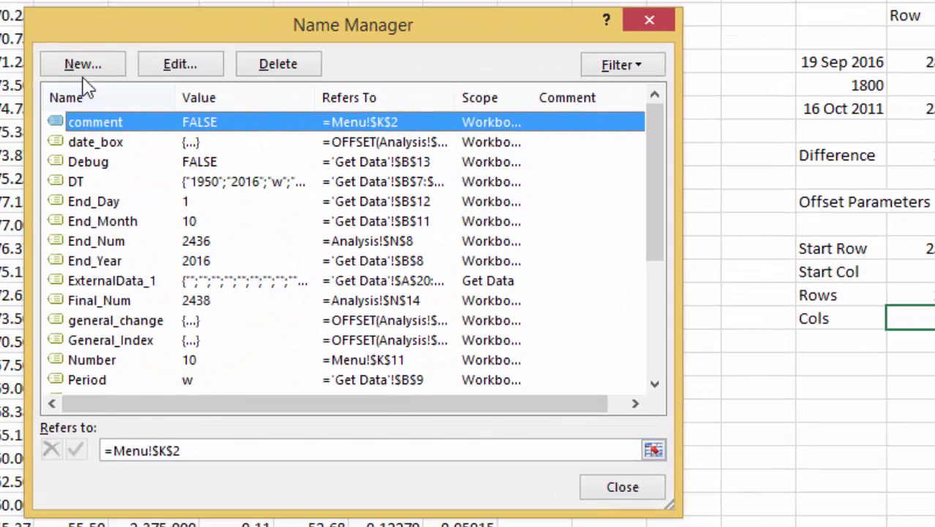
Start a new name 'Market' whose formula begins =OFFSET(GE!$J$1
click(87, 64)
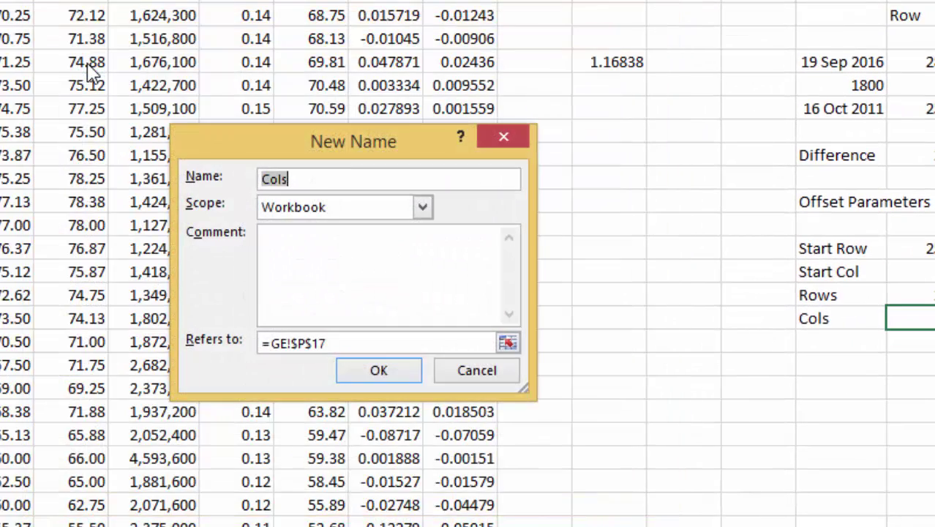
key(BackSpace)
text(M)
text(arket)
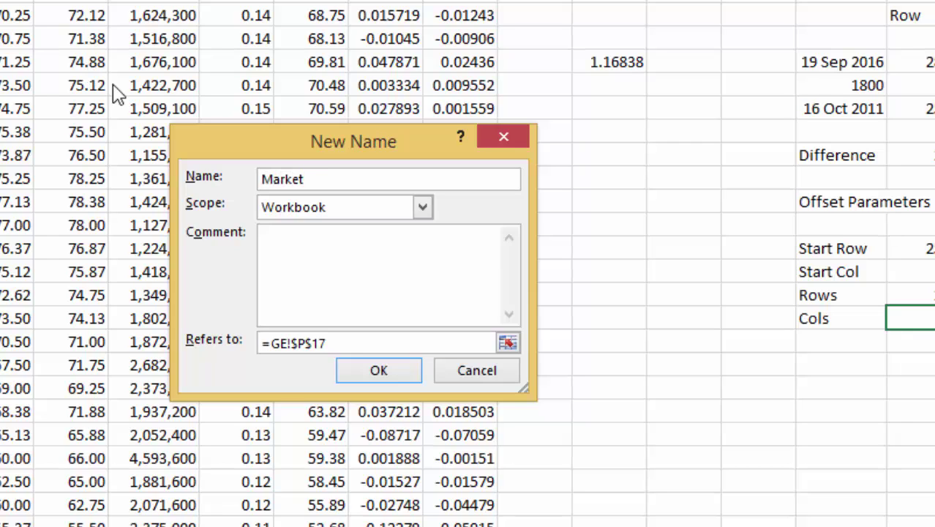
click(348, 342)
key(BackSpace)
key(BackSpace)
key(BackSpace)
key(BackSpace)
key(BackSpace)
key(BackSpace)
text(=o)
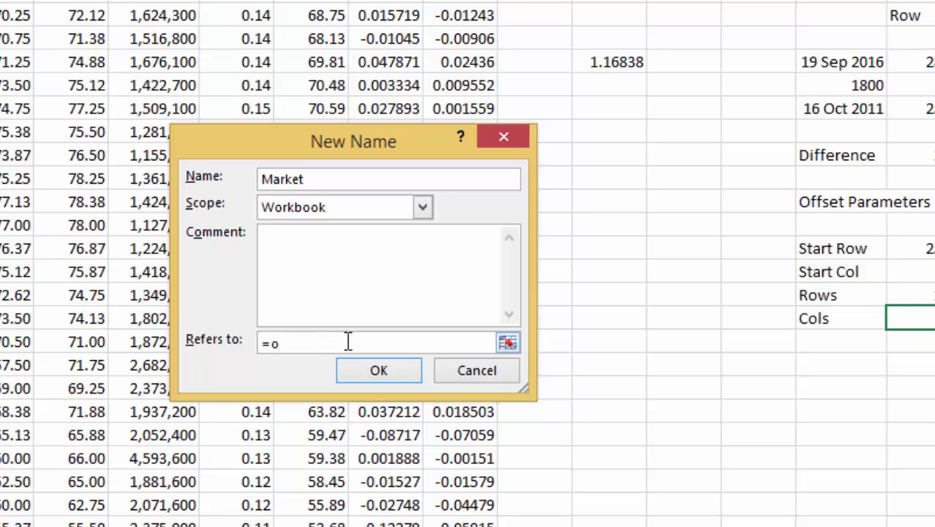
text(ffse)
key(BackSpace)
text(set()
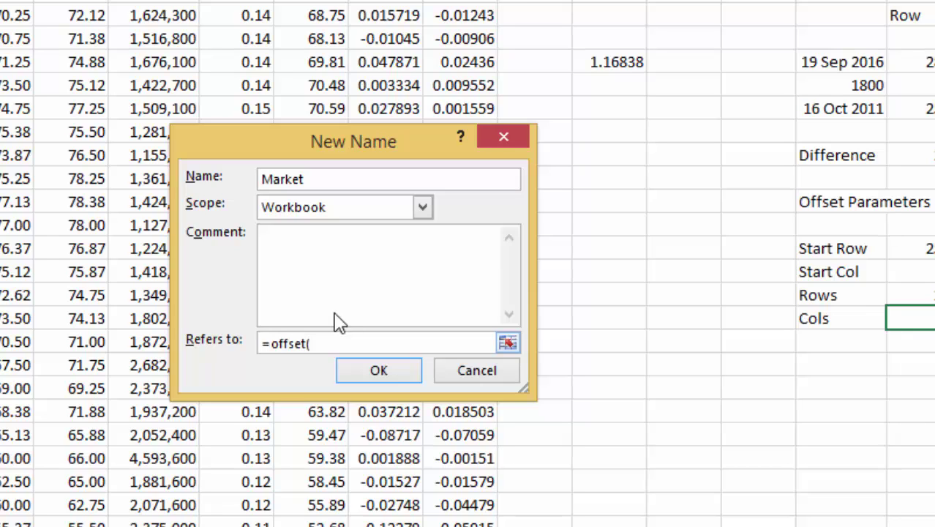
text(GE!$J$1,)
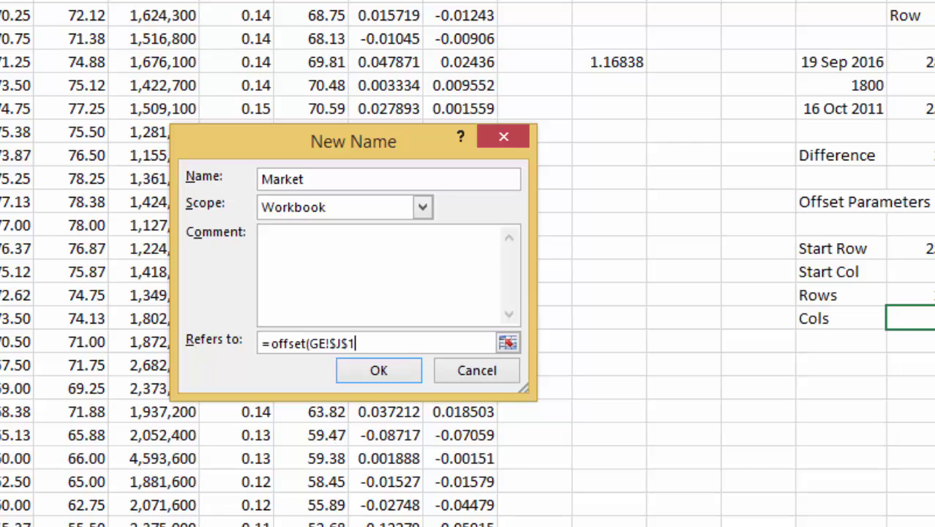
Add the Start Row, Start Col, Rows and Cols cells as the OFFSET arguments
click(915, 242)
text(,)
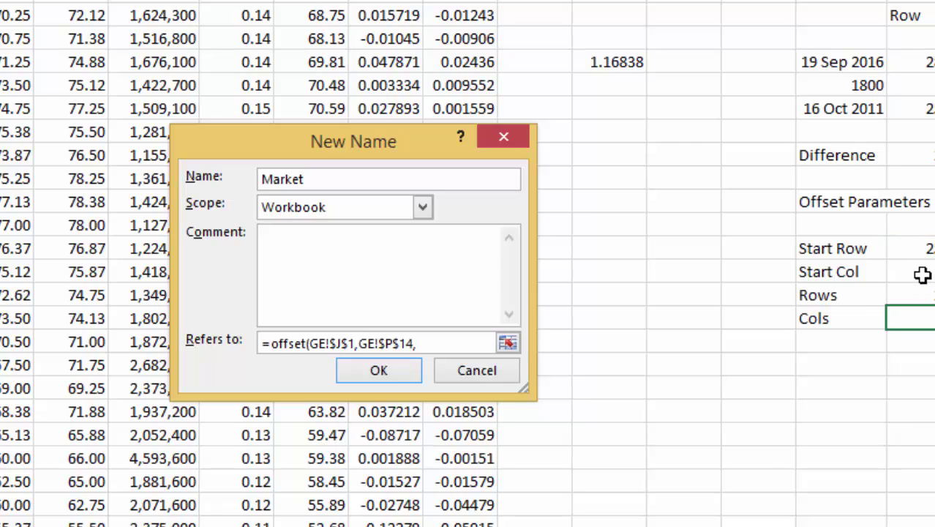
click(922, 279)
text(,)
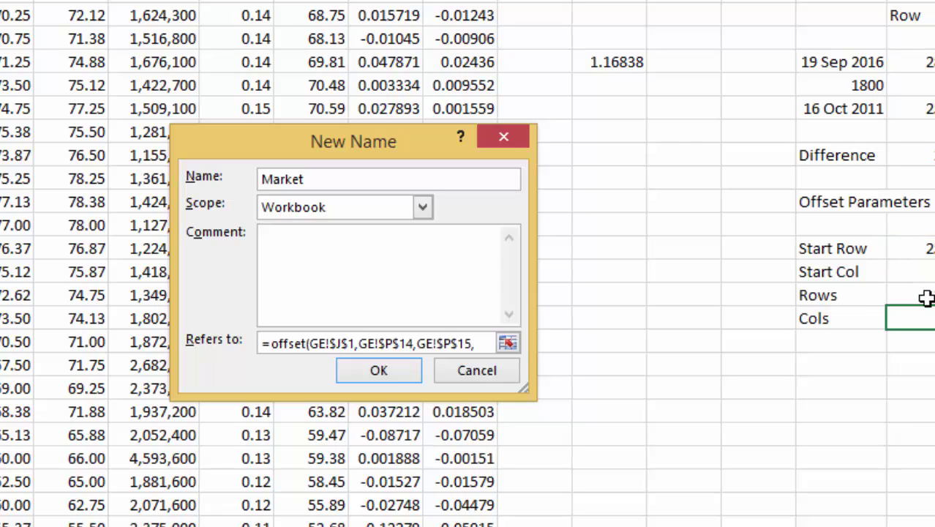
click(927, 299)
text(,)
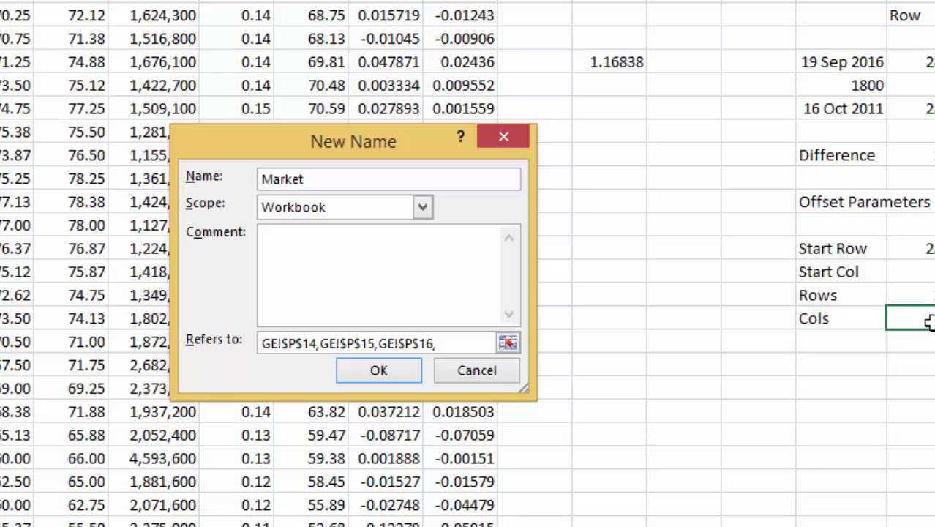
click(928, 324)
text())
click(508, 344)
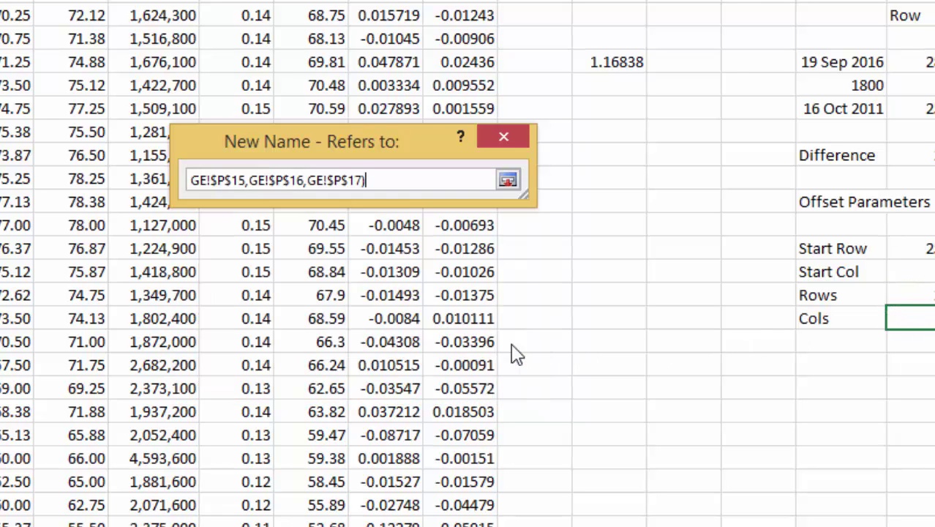
key(Return)
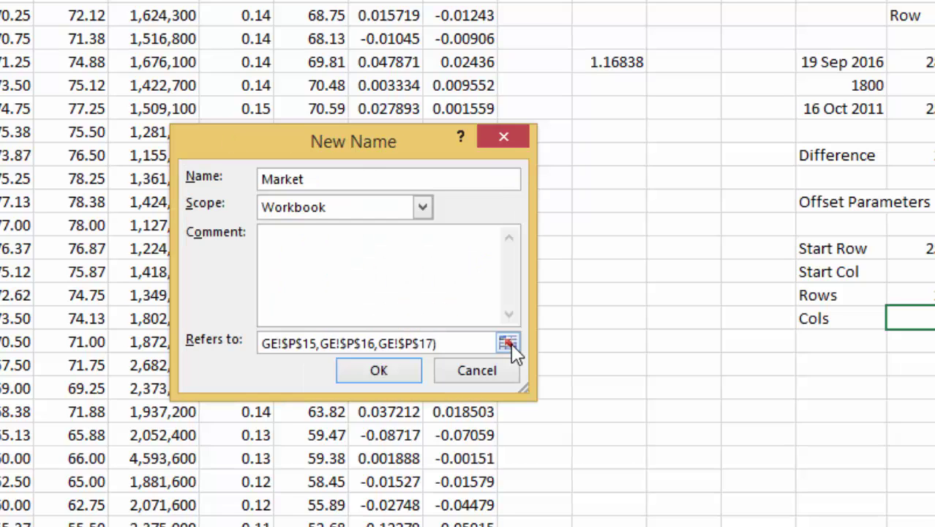
Re-enter =OFFSET(GE!$J$1,GE!$P$14,GE!$P$15,GE!$P$16,GE!$P$17) and confirm the Market name
click(506, 345)
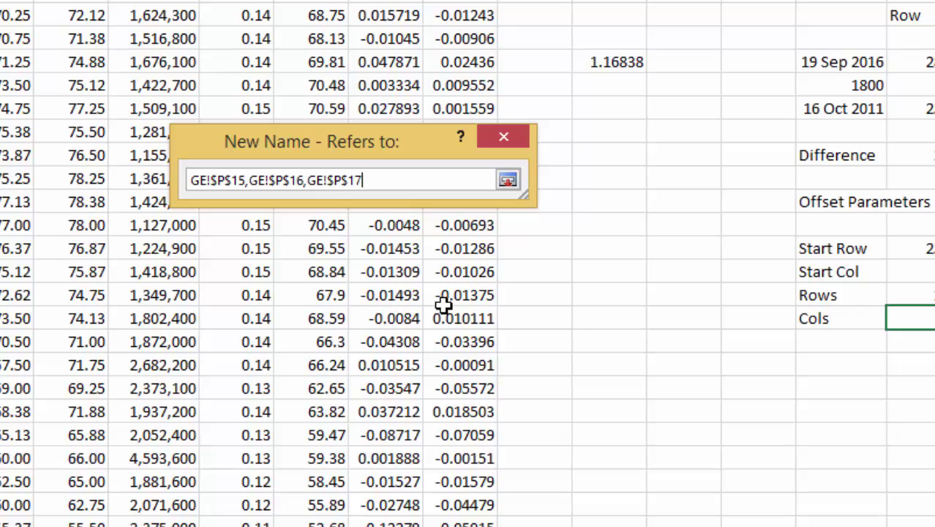
key(BackSpace)
key(BackSpace)
key(BackSpace)
key(BackSpace)
key(BackSpace)
key(BackSpace)
key(BackSpace)
key(BackSpace)
key(BackSpace)
text(=offset()
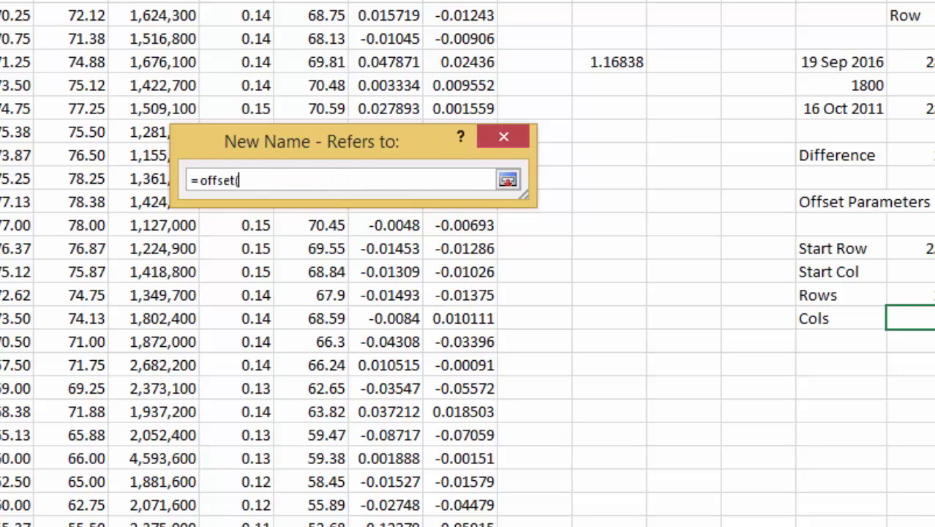
text(GE!$J$1,)
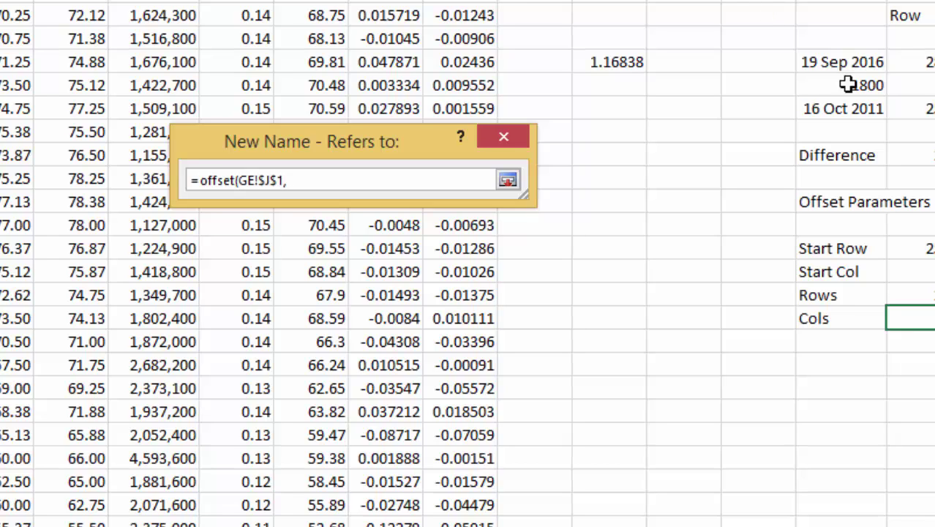
click(898, 241)
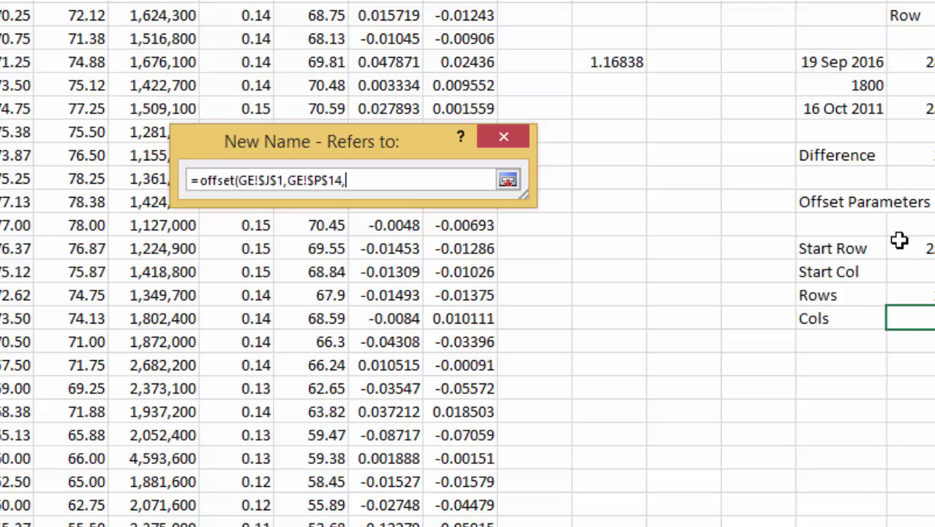
text(,)
click(914, 277)
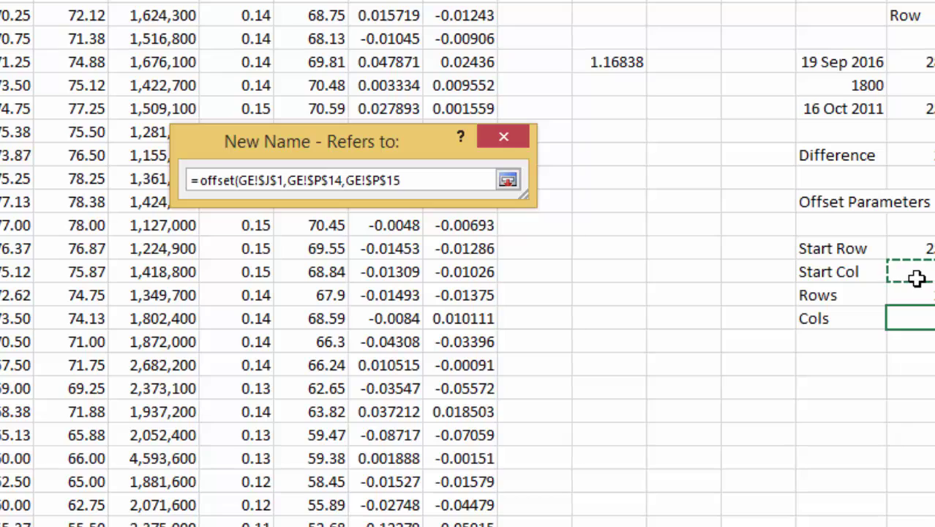
text(,)
click(923, 300)
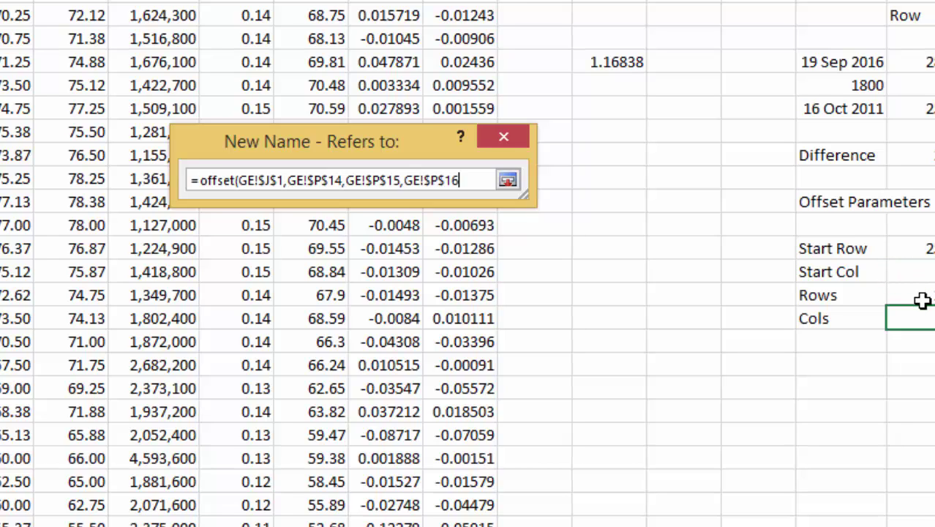
text(,)
click(927, 328)
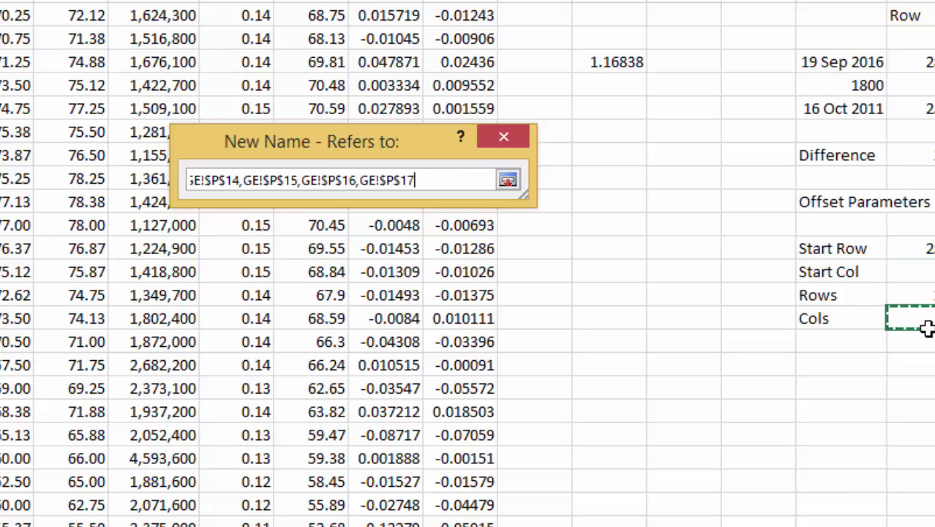
text())
key(Return)
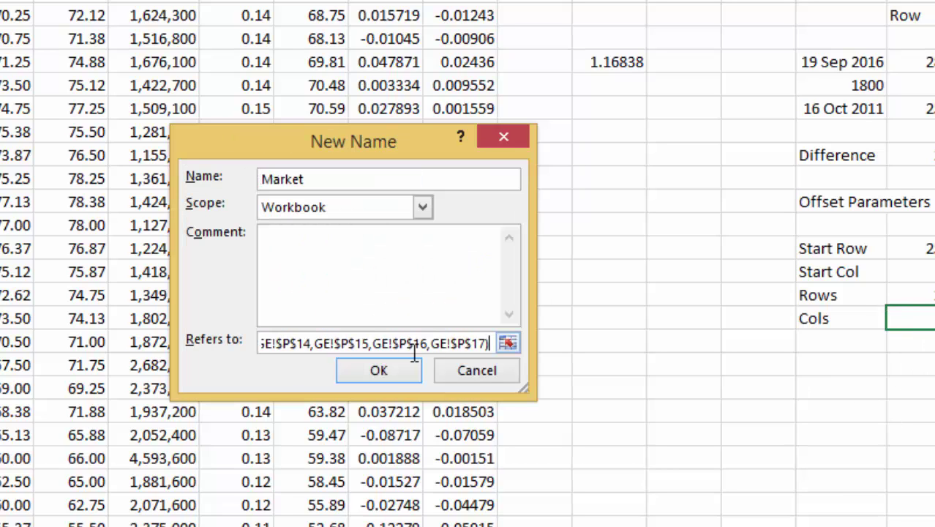
click(508, 342)
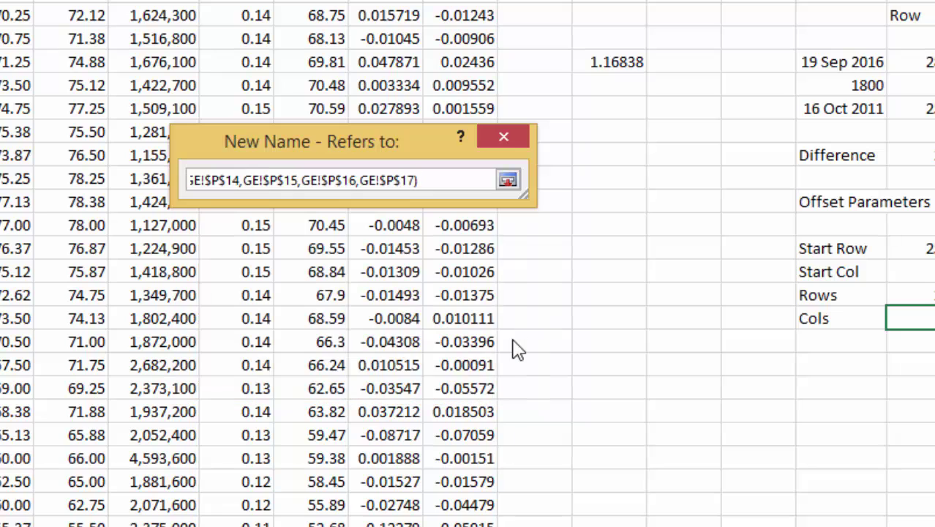
key(Return)
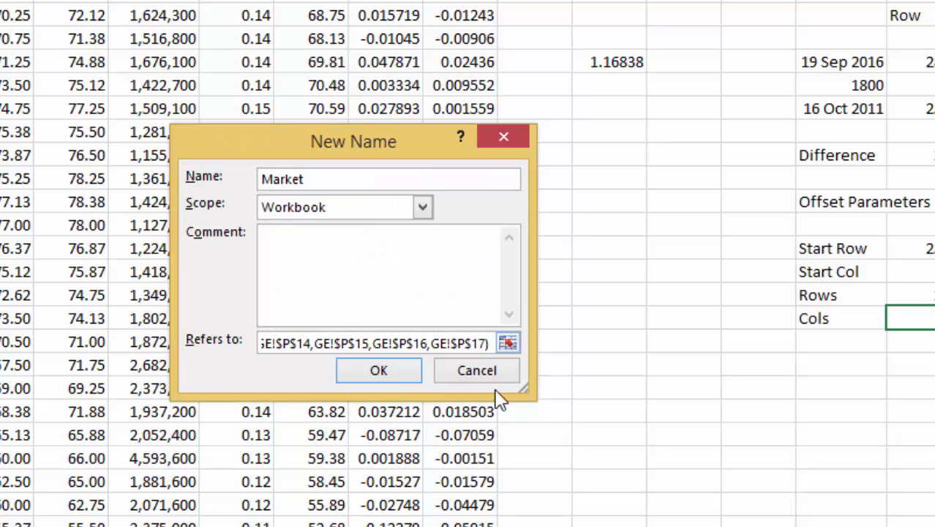
key(F10)
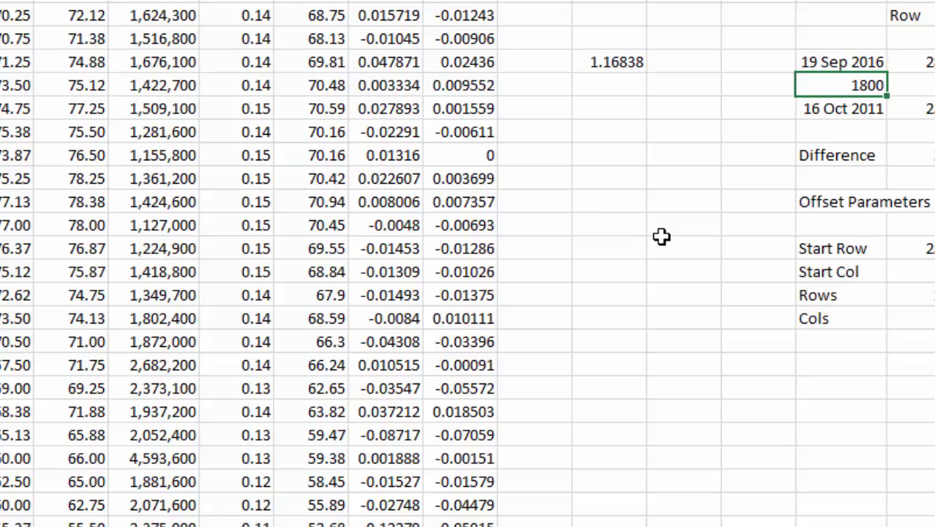
key(ctrl+F3)
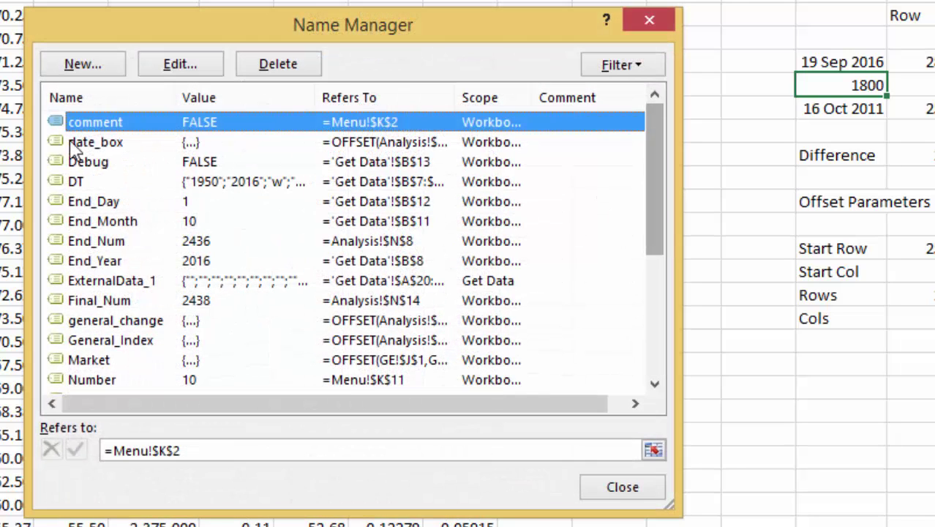
click(113, 365)
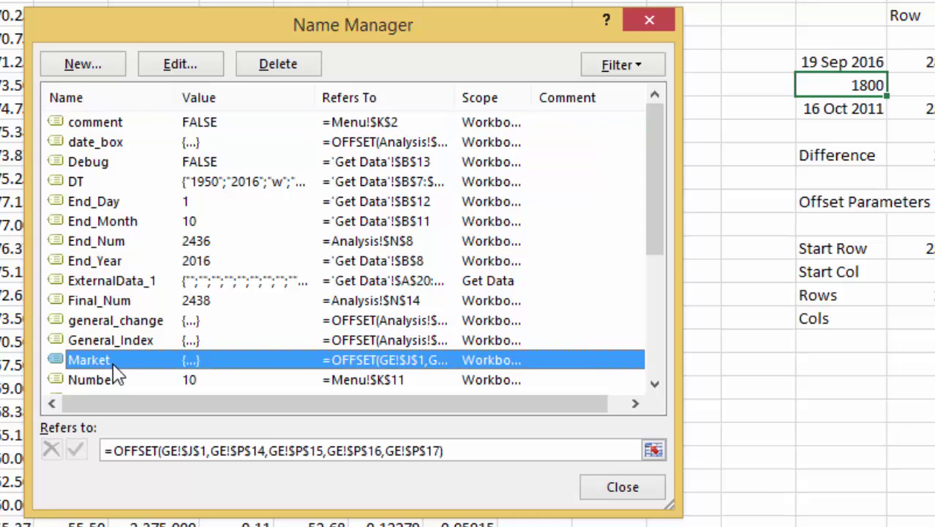
click(653, 450)
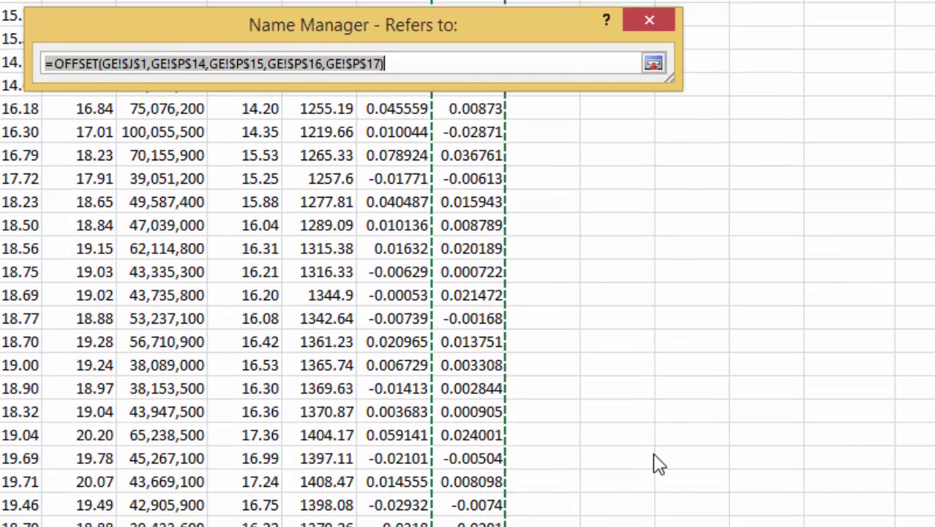
click(653, 65)
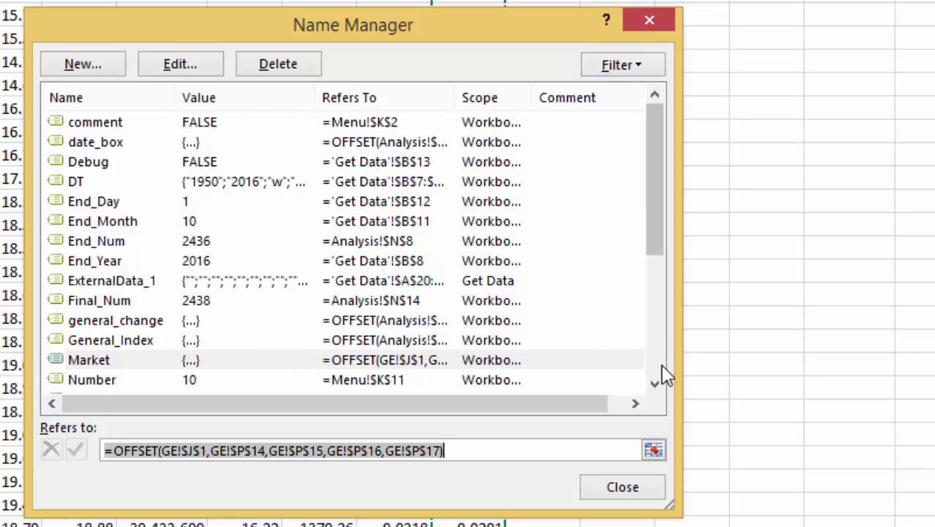
click(662, 372)
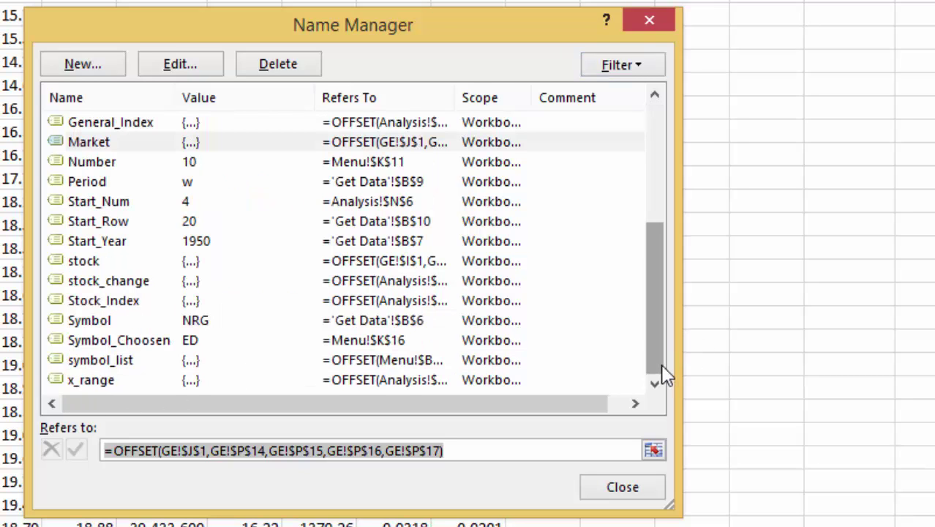
click(75, 268)
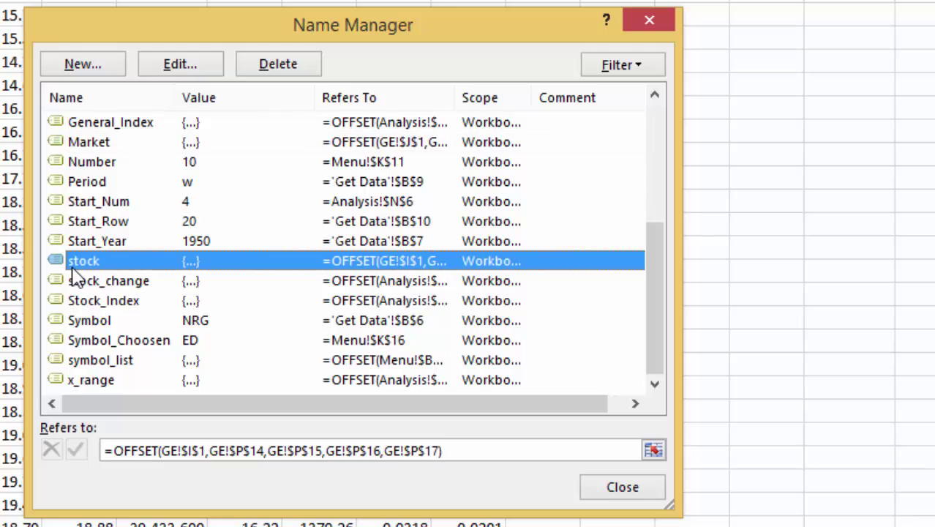
click(653, 450)
key(Return)
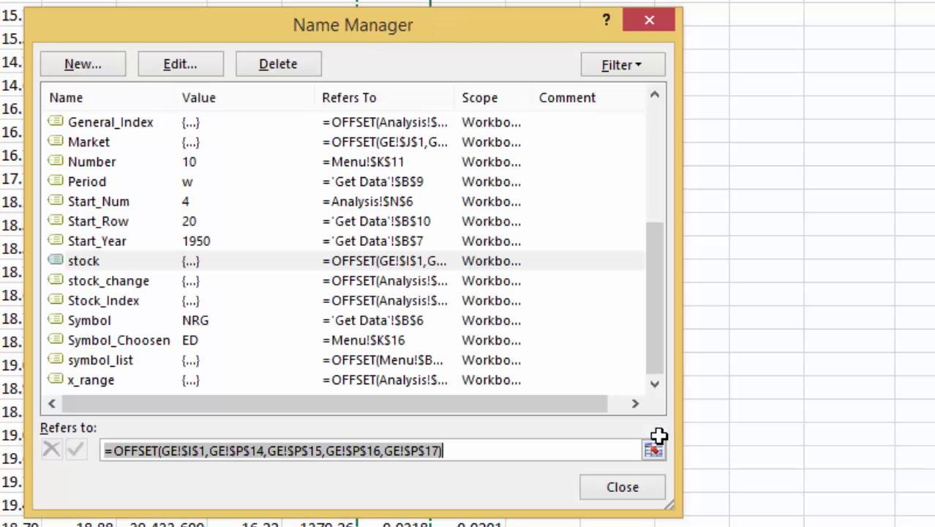
key(Escape)
scroll(659, 436, up, 10)
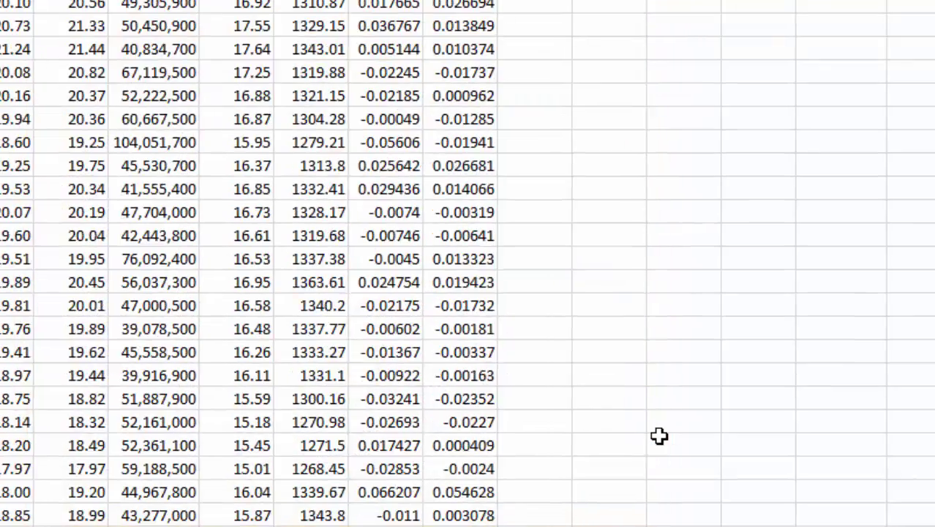
scroll(659, 436, up, 10)
scroll(658, 437, up, 1)
key(Left)
text(60)
key(ctrl+Return)
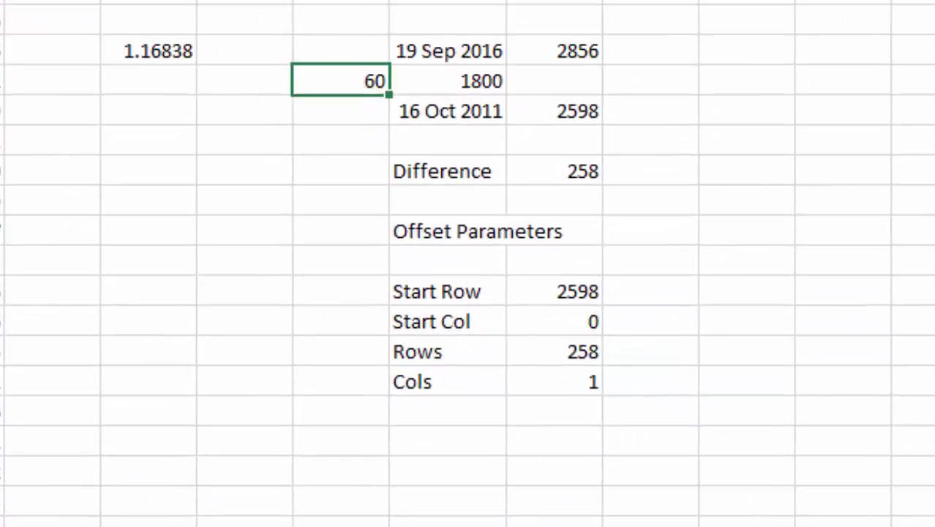
key(Right)
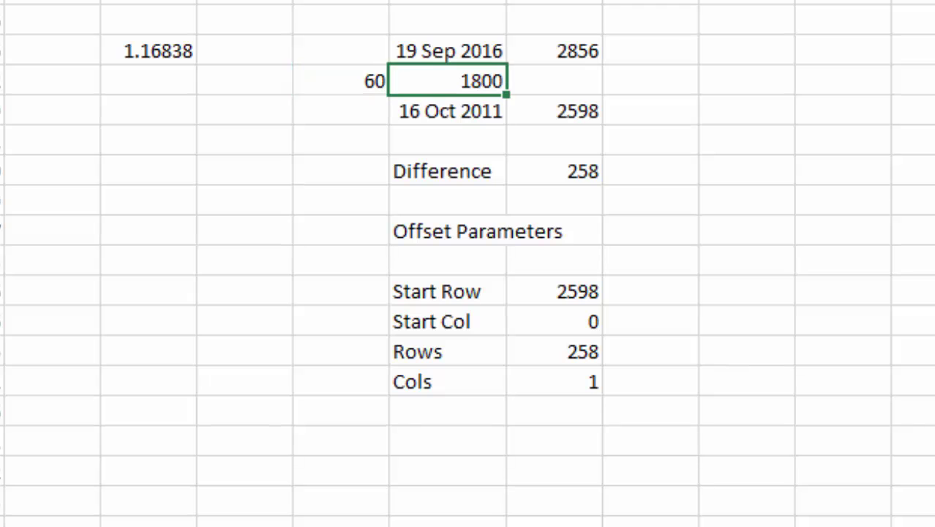
text(=)
key(Left)
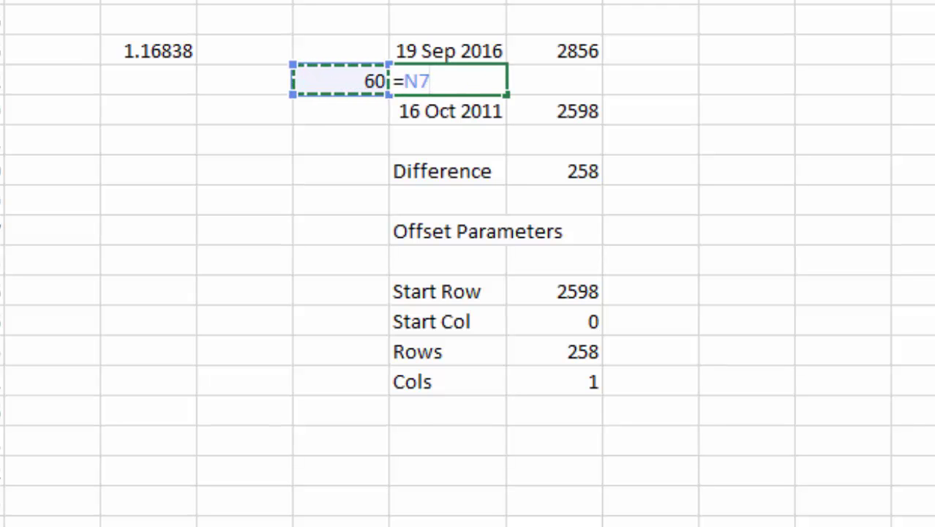
text(*365.25/)
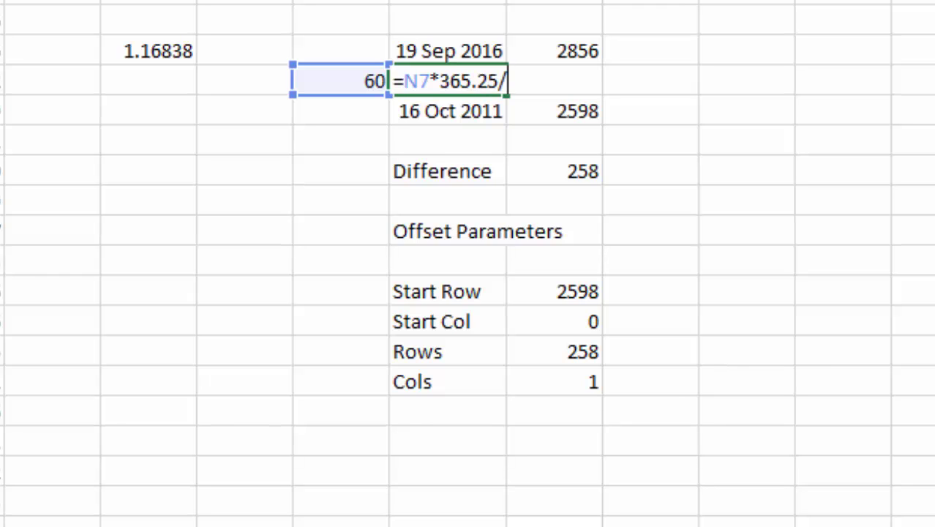
text(12)
key(BackSpace)
key(BackSpace)
key(BackSpace)
text(/12)
key(Return)
key(Up)
key(Left)
key(Right)
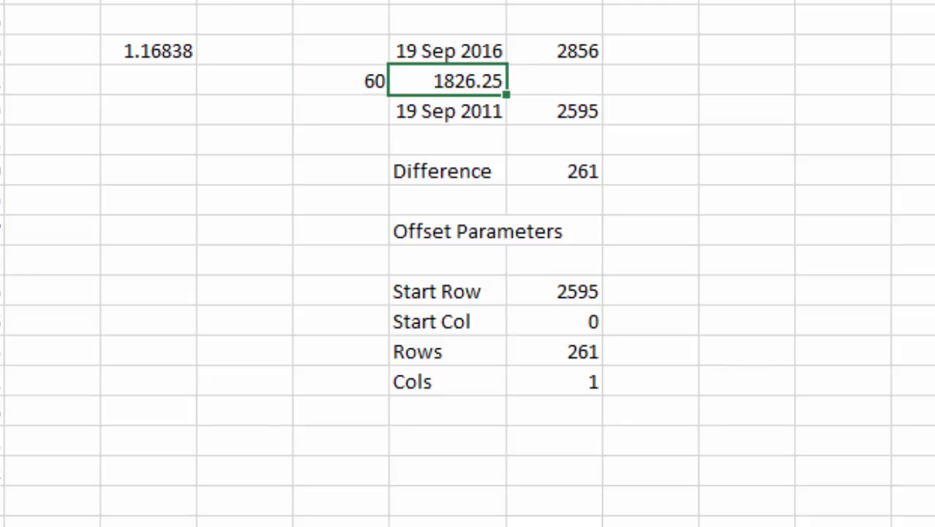
key(Left)
text(30)
key(Return)
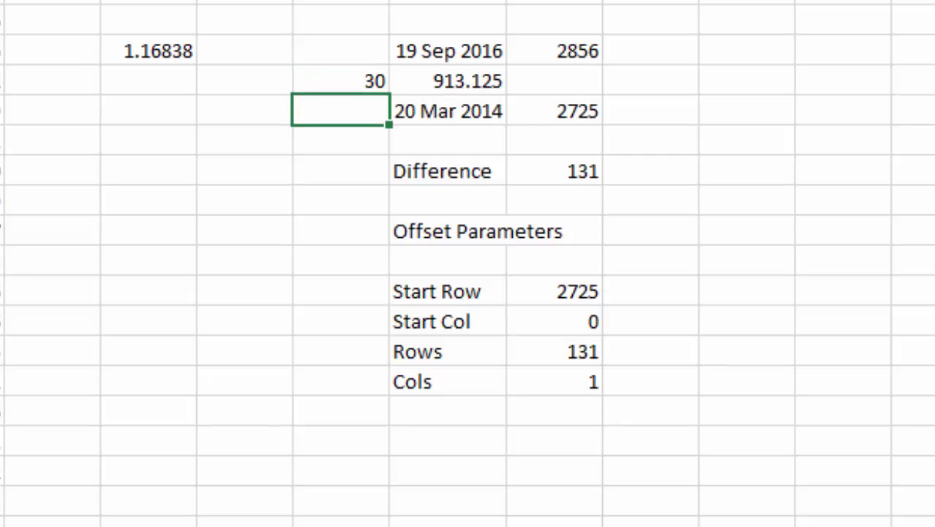
key(Up)
key(Right)
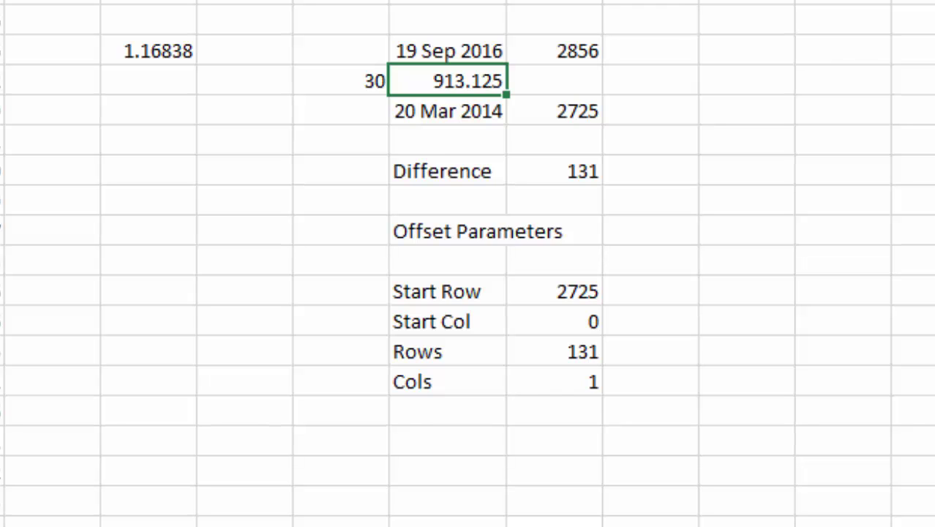
key(Down)
key(Up)
key(Up)
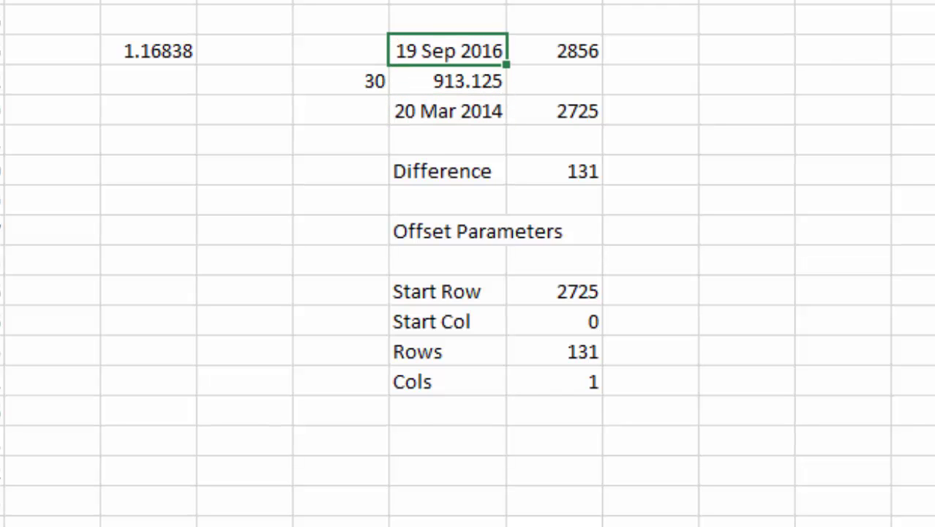
key(Down)
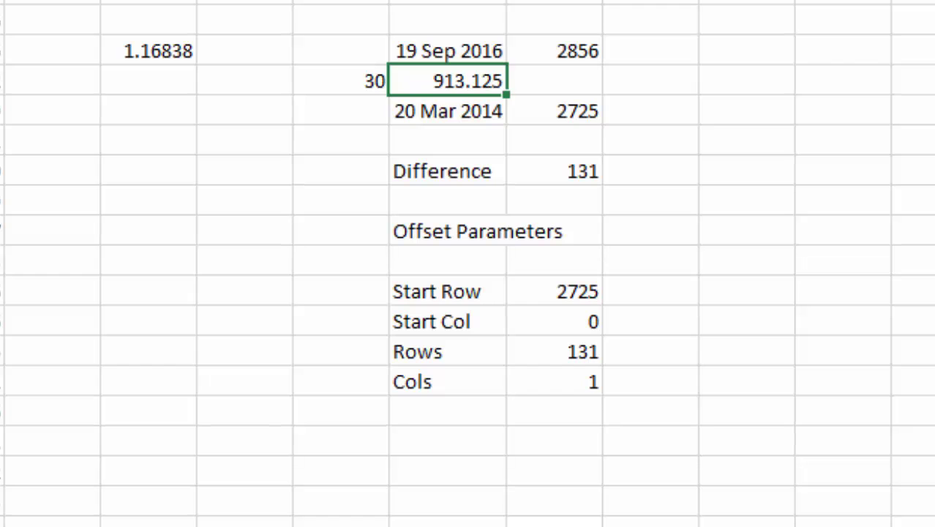
key(Up)
key(Right)
key(Down)
key(Down)
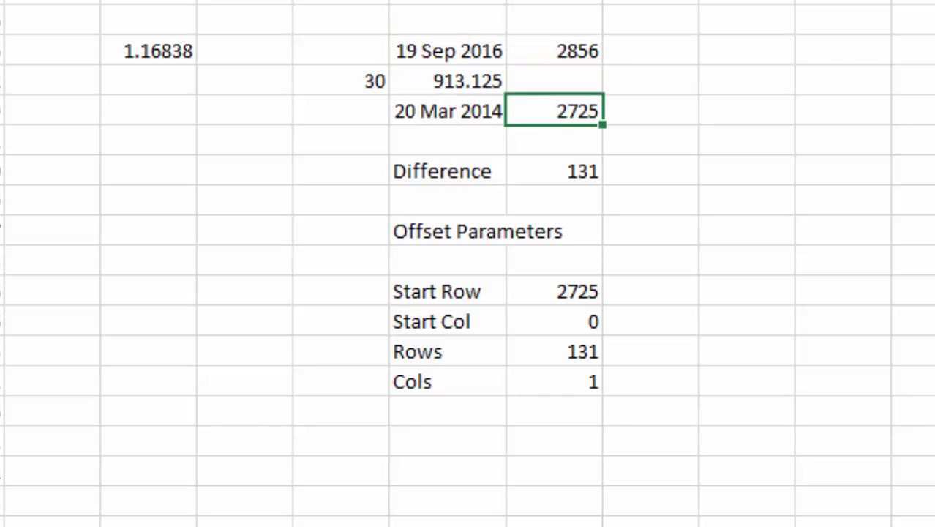
key(Up)
key(Up)
key(Down)
key(Down)
key(Down)
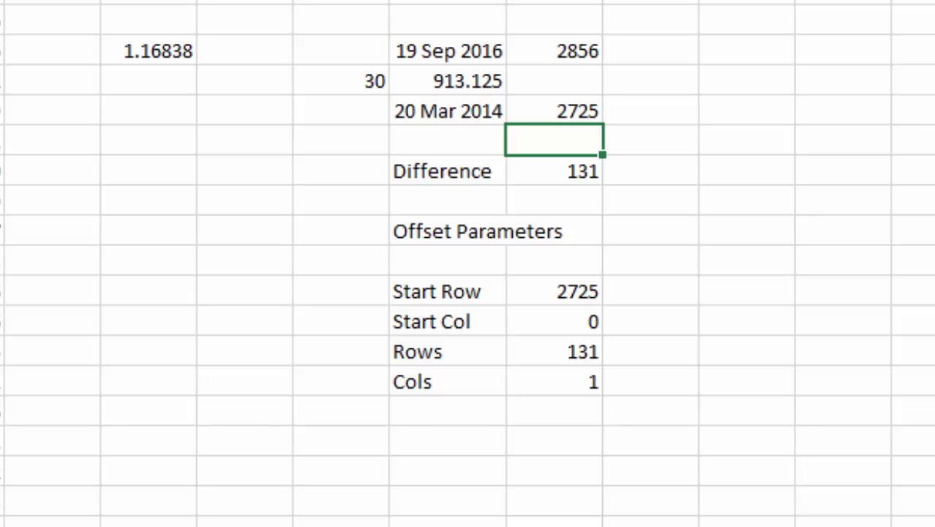
key(Left)
key(Left)
key(Down)
key(Down)
key(Right)
key(Right)
key(Down)
key(Up)
key(Up)
key(Left)
key(Left)
key(Down)
key(Down)
key(Down)
key(Down)
key(Down)
key(Down)
key(Down)
key(Right)
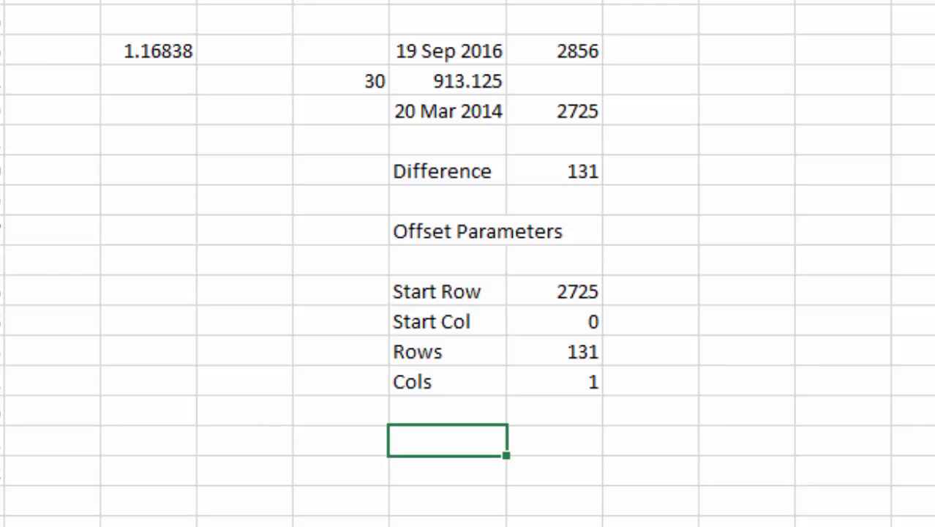
Add a Stock label with =COUNT(stock) beside it, showing 131
text(Stock)
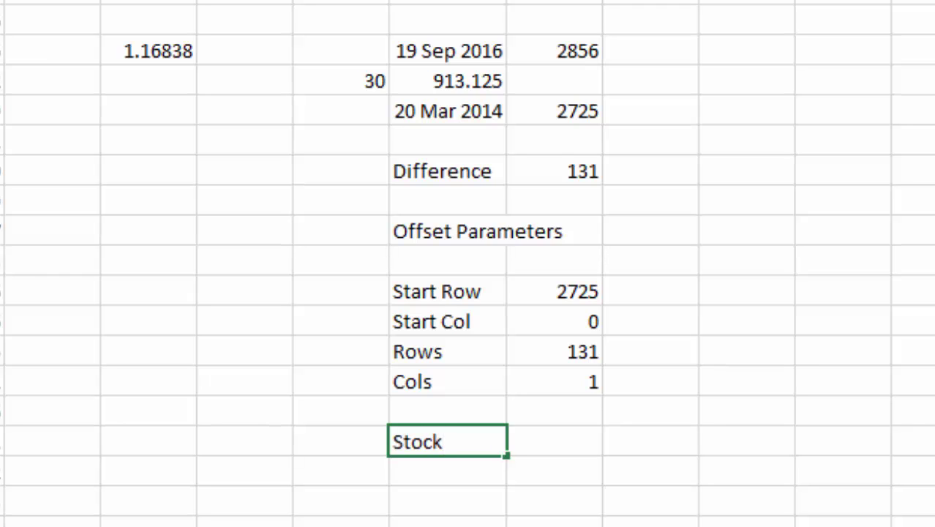
key(Right)
text(==)
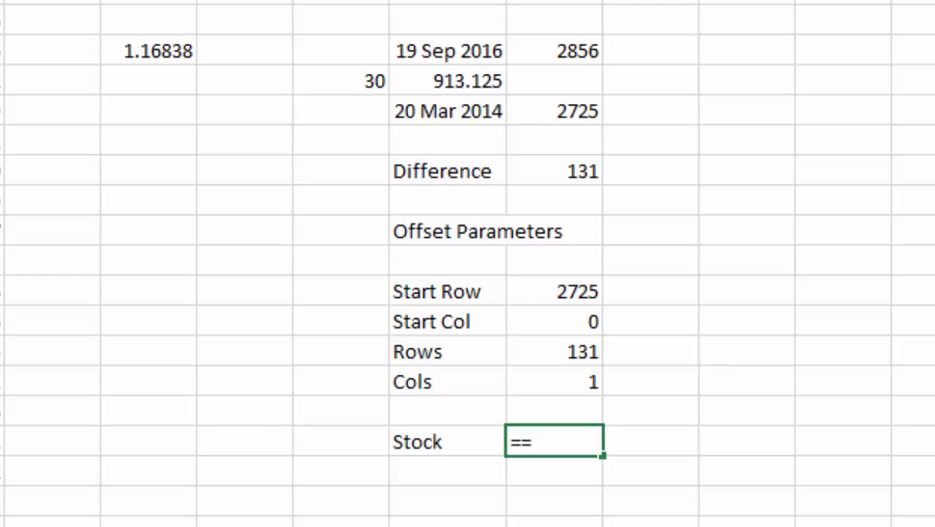
key(BackSpace)
text(count)
key(Tab)
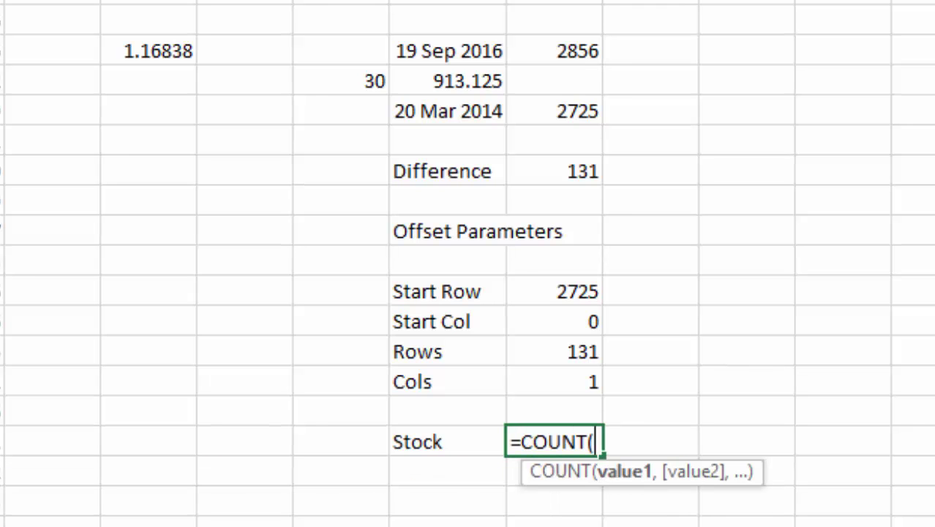
text(stc)
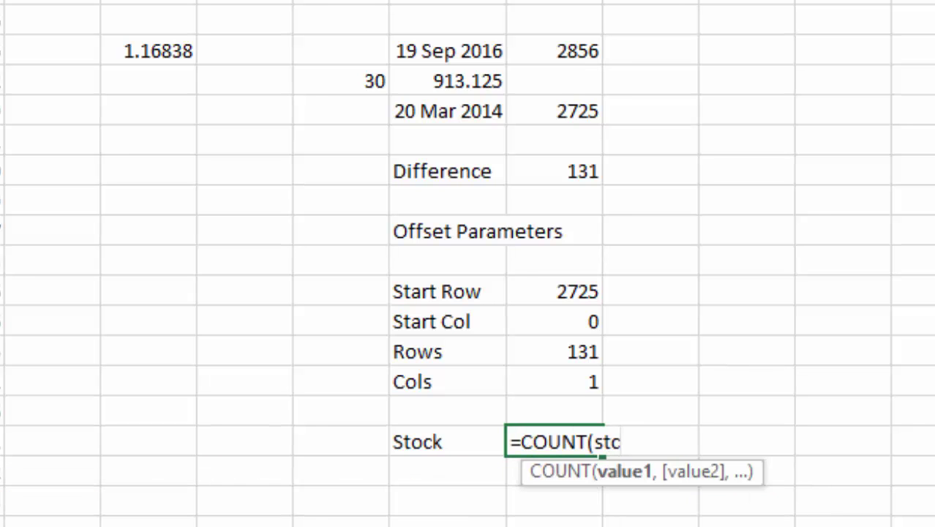
key(BackSpace)
text(o)
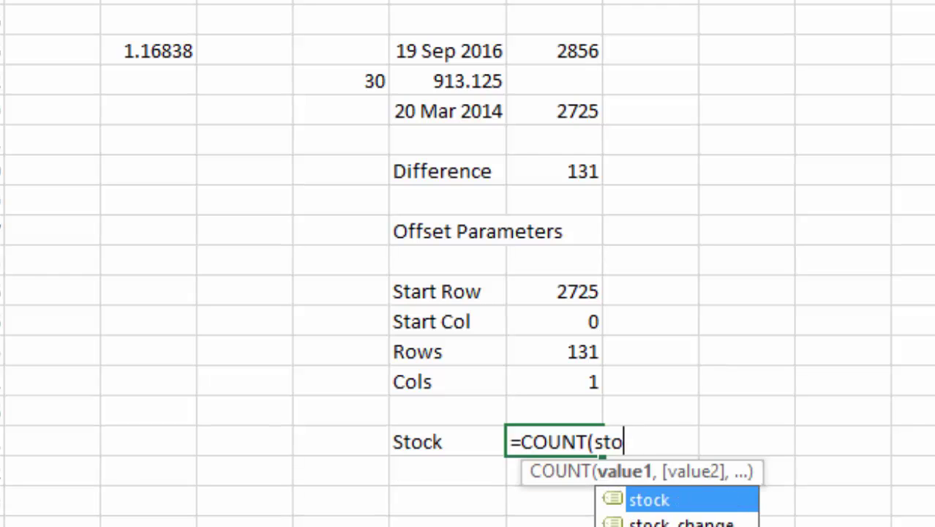
key(Tab)
key(Return)
key(Up)
key(Left)
key(Down)
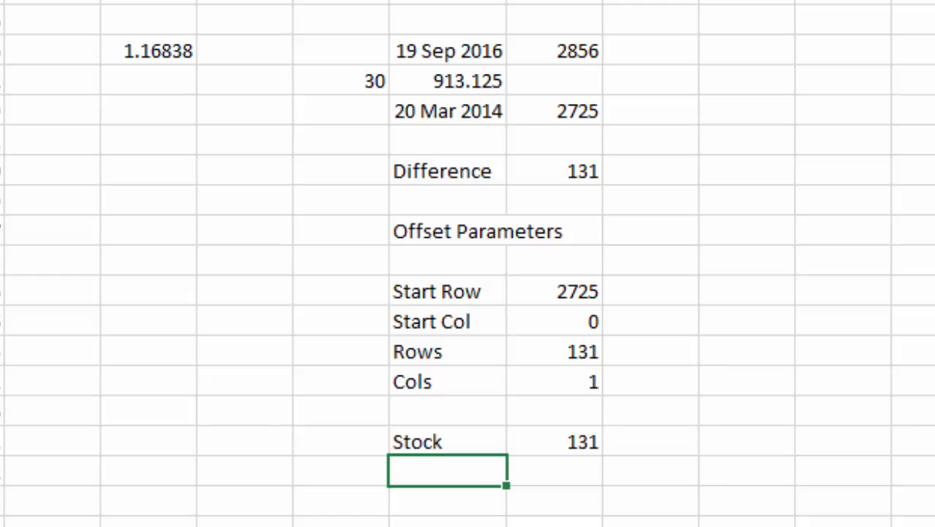
Add a Market label below with a =COUNT(stock) formula beside it, also showing 131
text(Market)
key(Return)
key(Up)
key(Right)
text(=co)
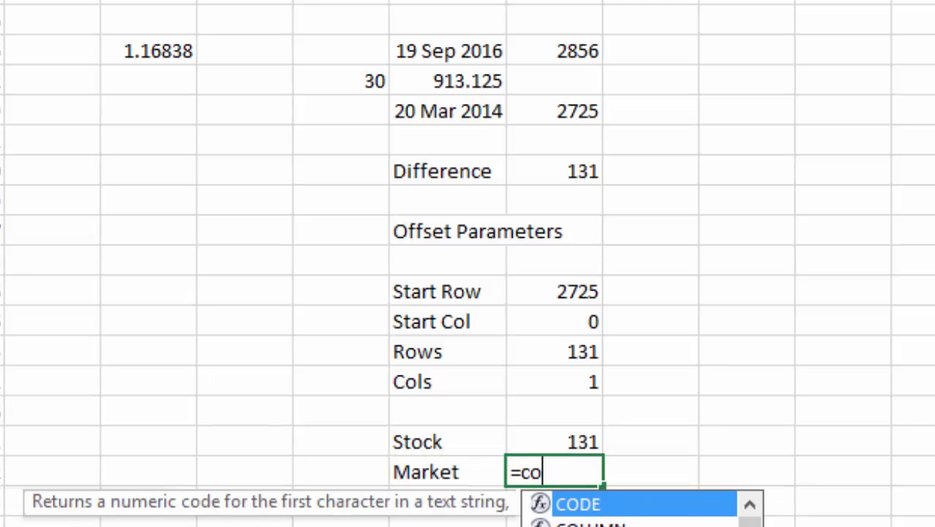
text(unt)
key(Tab)
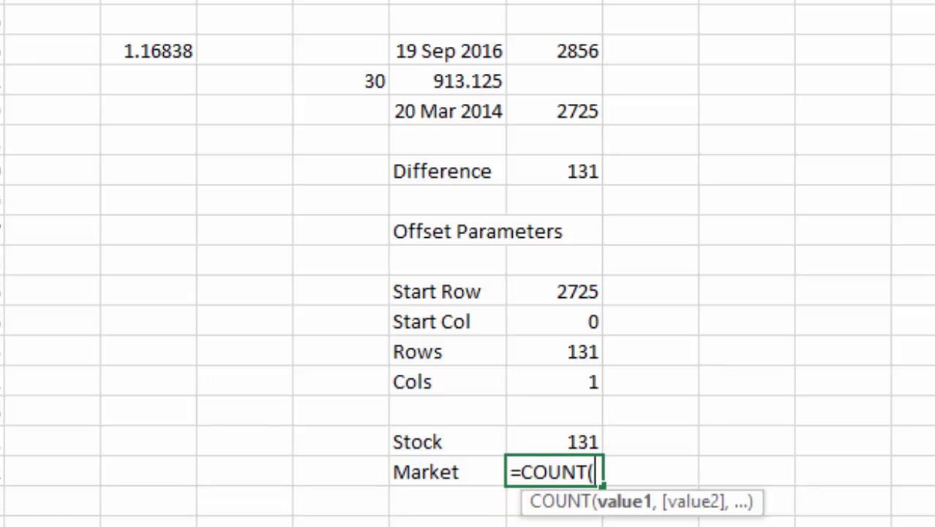
text(st)
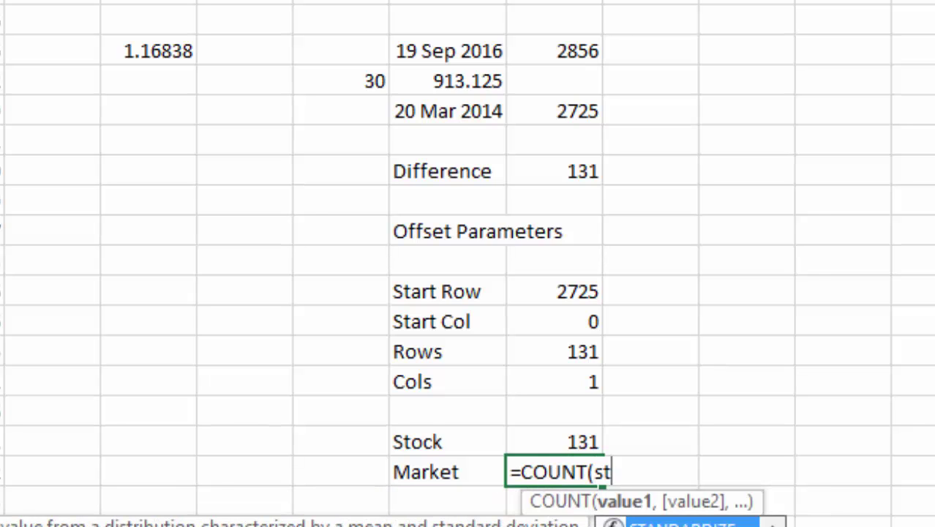
text(oc)
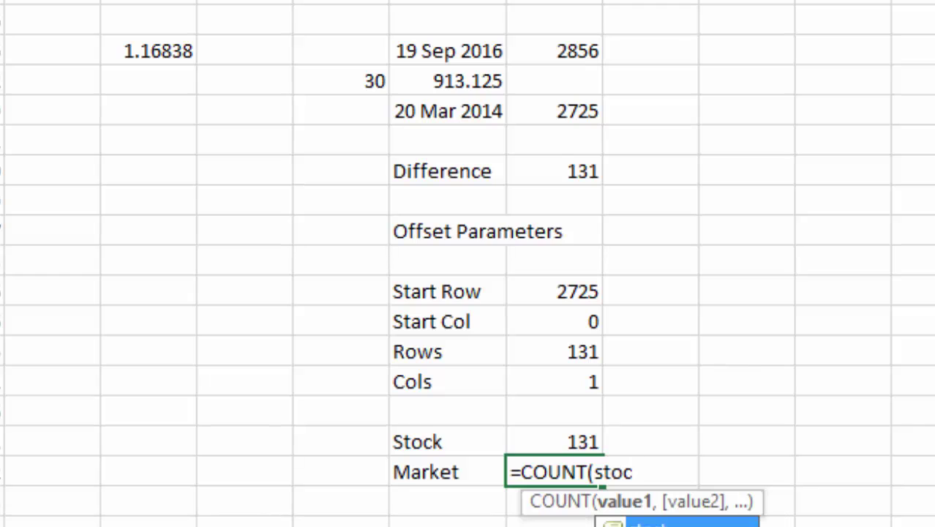
text(k)
key(Return)
key(Up)
key(Up)
key(Down)
key(Down)
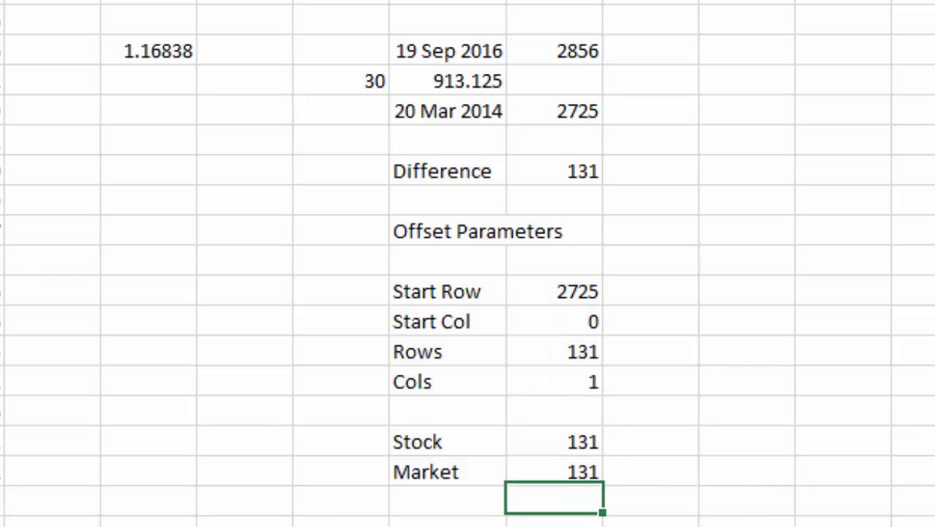
Add a Beta label with =SLOPE(stock,market) beside it
key(Down)
key(Left)
text(Beta)
key(Tab)
text(=slo)
key(Tab)
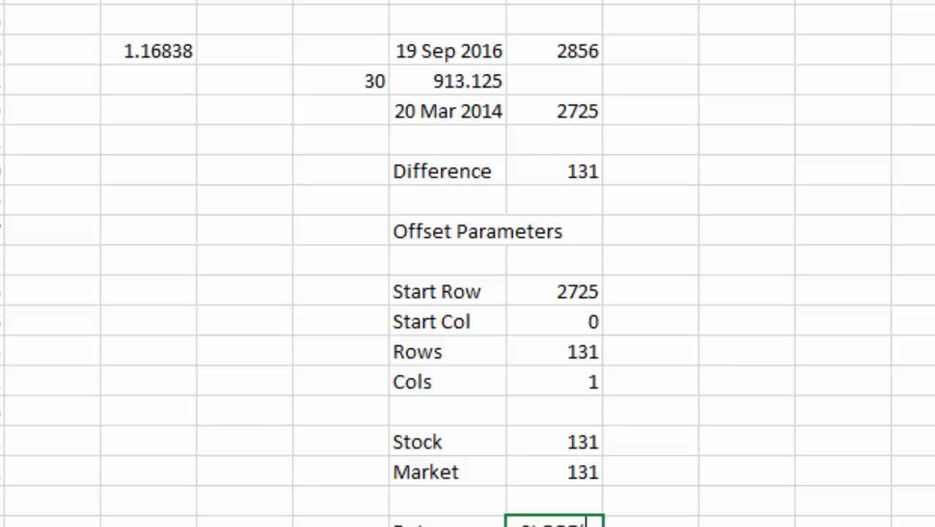
key(Up)
key(Up)
key(Up)
key(Up)
key(Up)
key(Up)
key(BackSpace)
text(off)
key(BackSpace)
text(sek,mar)
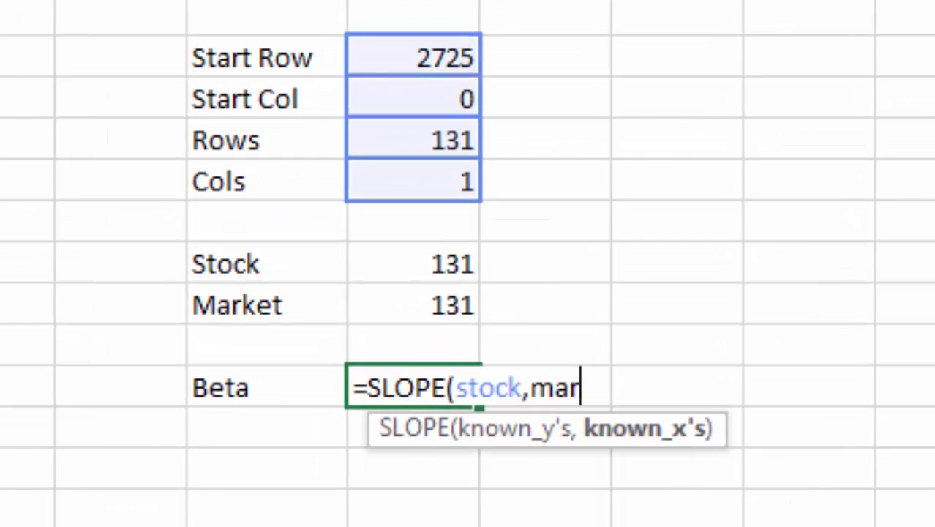
text(e)
key(BackSpace)
text(kte)
key(BackSpace)
key(BackSpace)
text(et))
key(Return)
Format Beta to two decimals and set the months input to 5, making Beta 1.13
key(Up)
key(ctrl+shift+1)
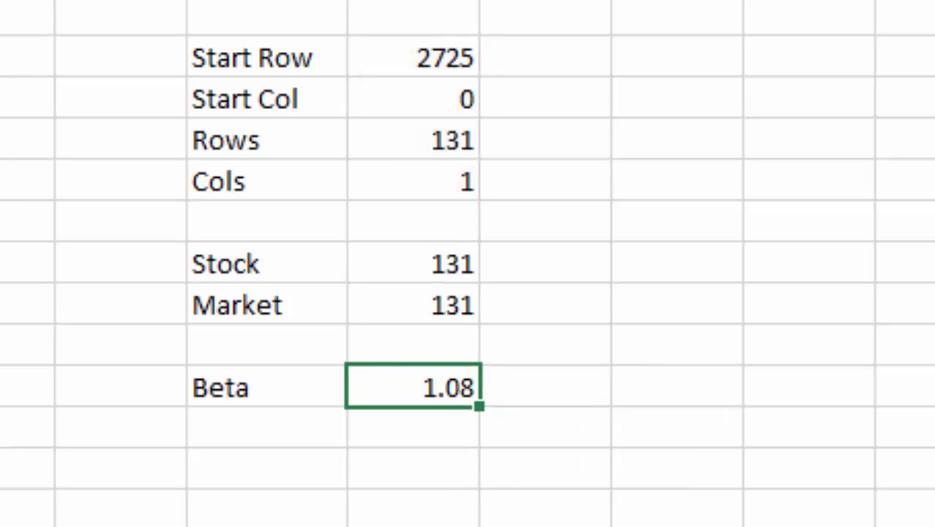
key(Up)
key(Up)
key(Up)
key(Up)
key(Up)
key(Up)
key(Up)
key(Up)
key(Up)
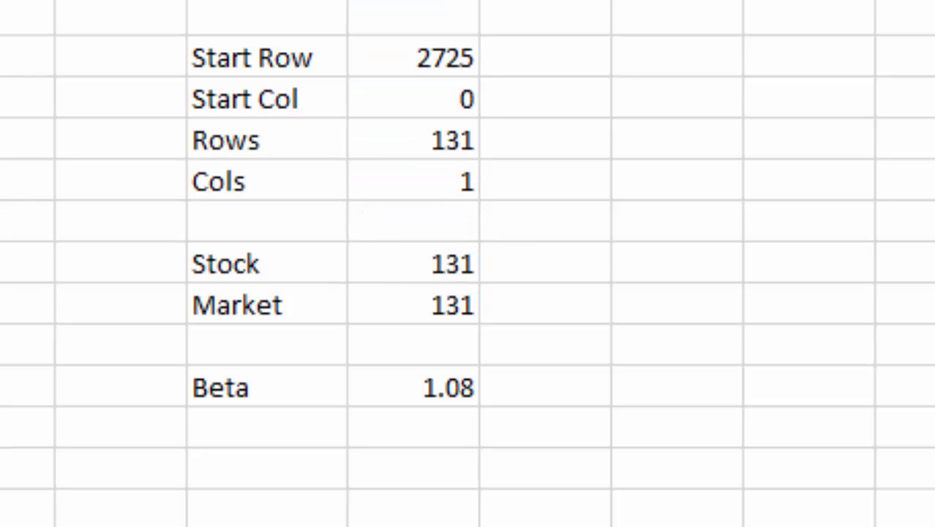
text(5)
key(Return)
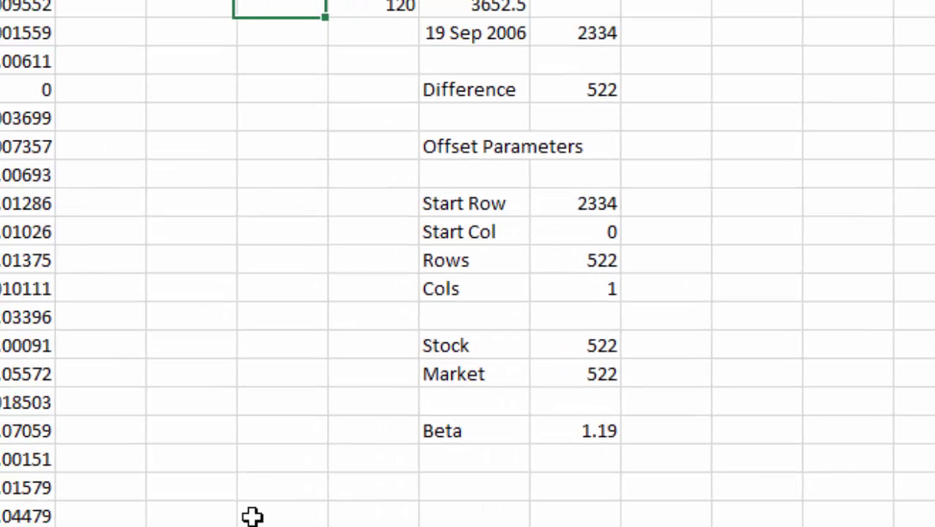
Enter 90 as the months input so Beta recalculates to 1.32 over 392 rows
key(Right)
text(90)
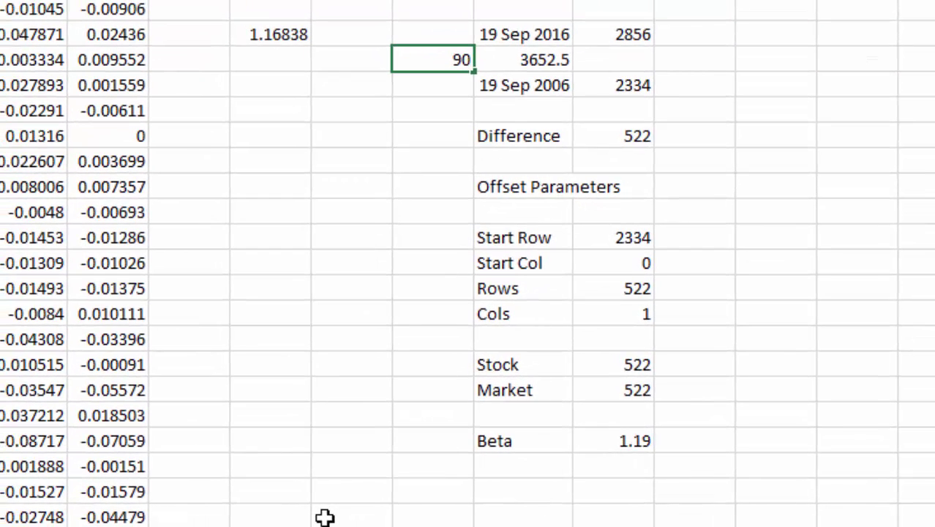
key(Return)
key(Up)
key(Left)
key(Left)
key(Right)
key(Right)
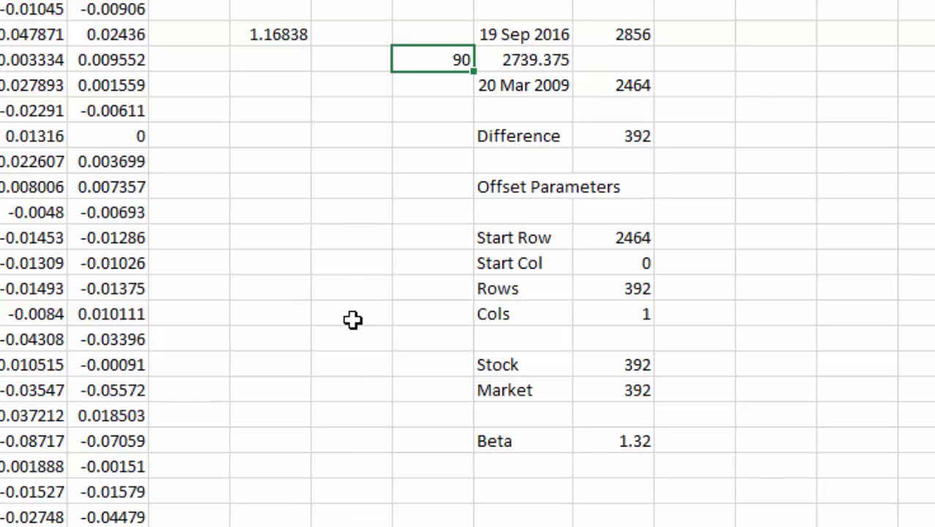
Label the cell below Beta 'Alpha', fixing the mistyped 'Alphas'
click(504, 468)
text(Alphas)
key(Return)
key(Up)
key(F2)
key(BackSpace)
key(Return)
Enter =INTERCEPT(stock,Market) in the cell beside the Alpha label
key(Up)
key(Right)
text(=)
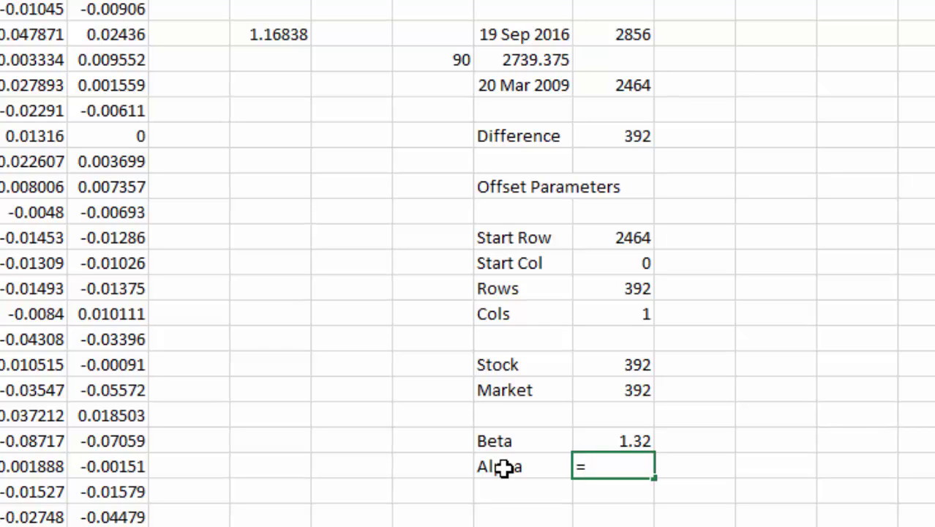
text(in)
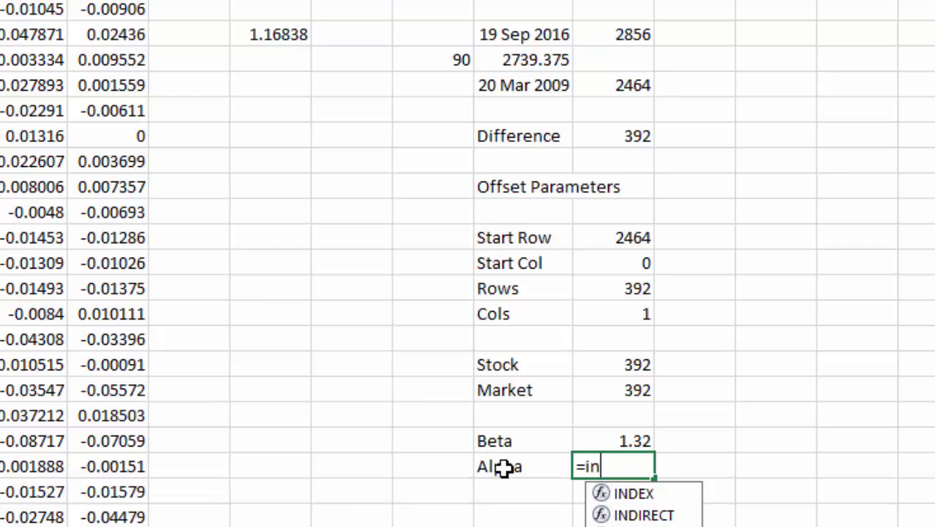
text(te)
key(Tab)
text(sl)
text(o)
text(pe,)
key(BackSpace)
key(BackSpace)
key(BackSpace)
key(BackSpace)
key(BackSpace)
text(tock,)
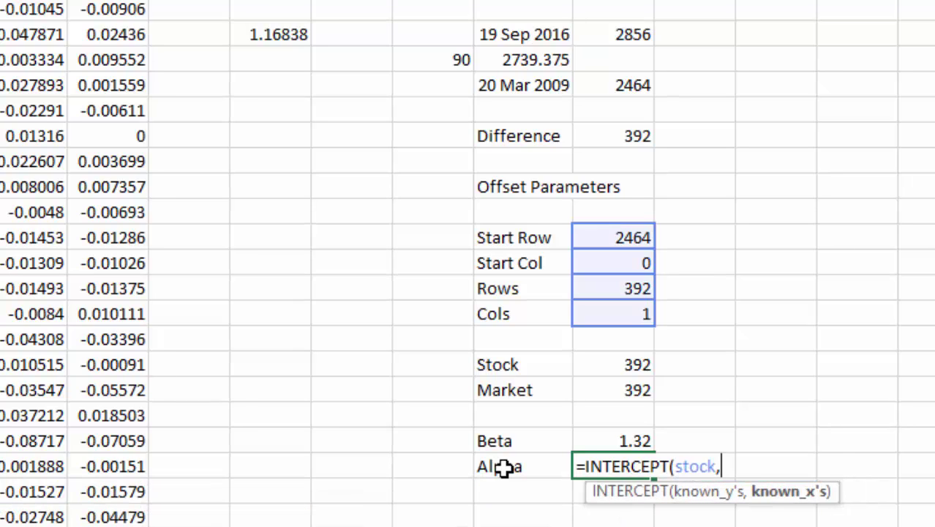
text(market))
key(ctrl+Return)
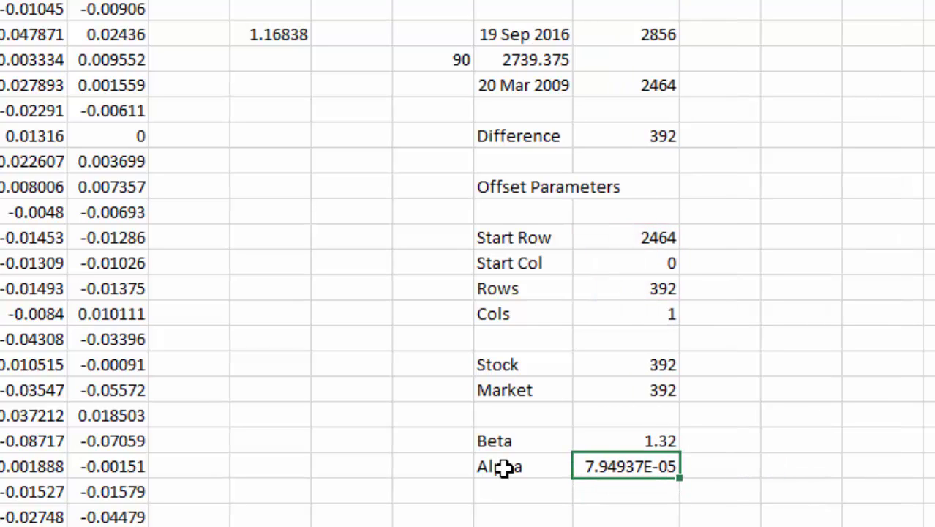
Format the Alpha value to two decimals and review it against Beta and its formula ranges
key(ctrl+shift+1)
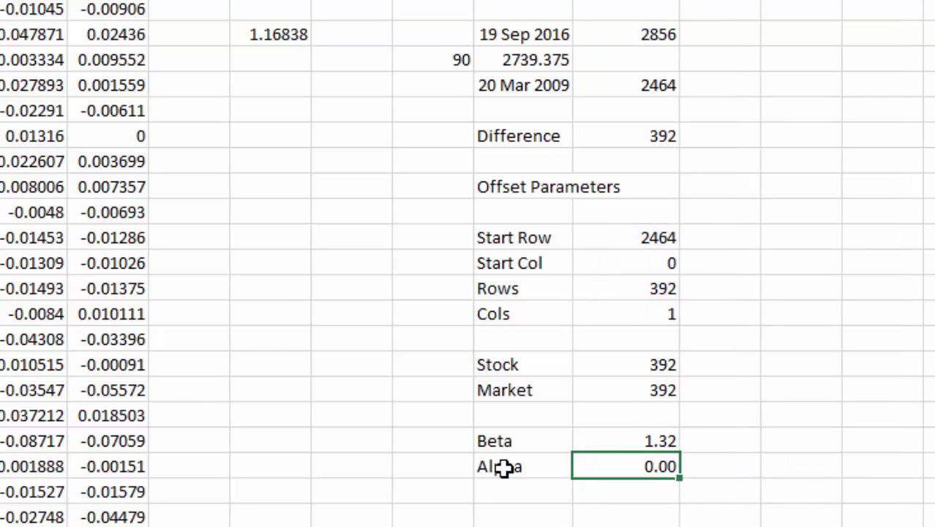
key(Up)
key(Down)
key(Up)
key(Left)
key(Right)
key(Down)
key(F2)
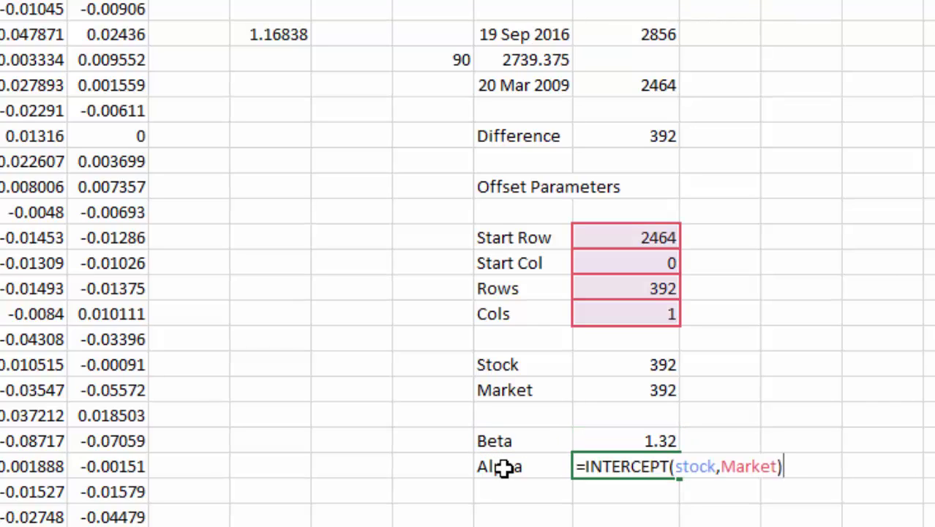